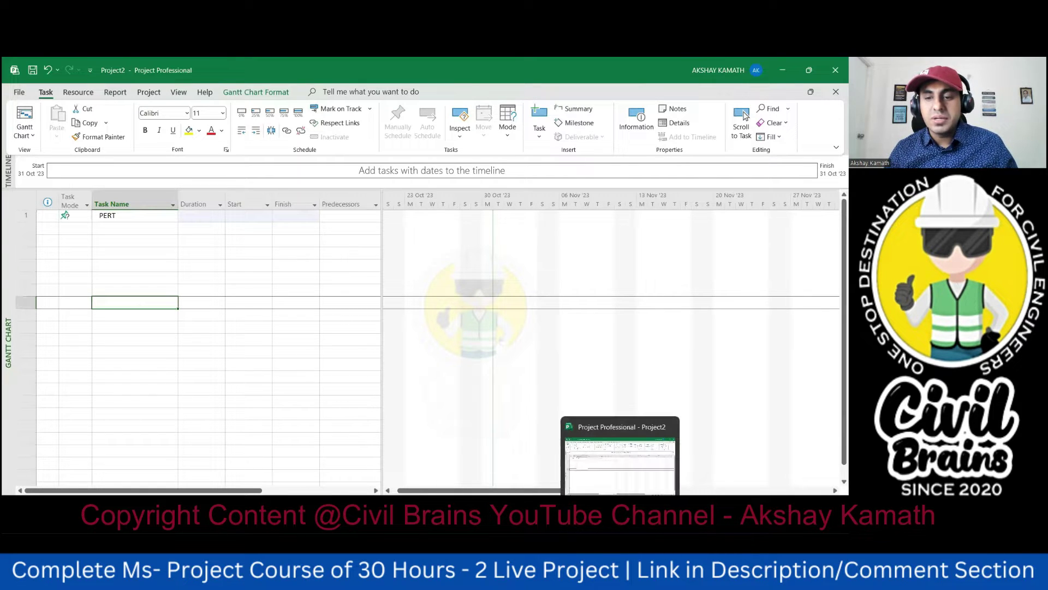
Check the PERT network in the Excel workbook and list activities A through I below the PERT task in Project
{"action": "left_click", "coordinate": [620, 464]}
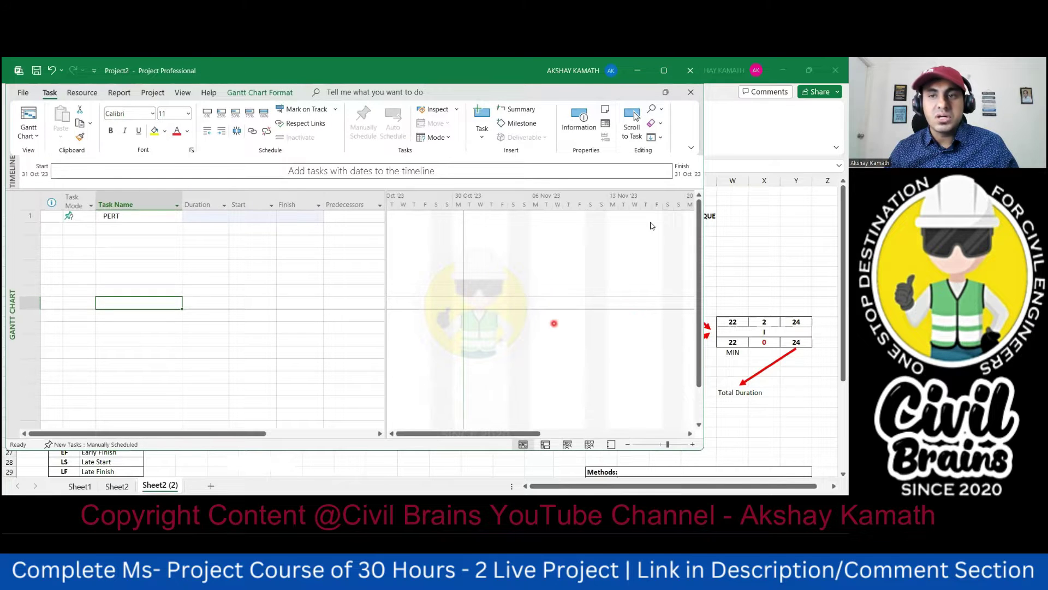
{"action": "left_click", "coordinate": [636, 70]}
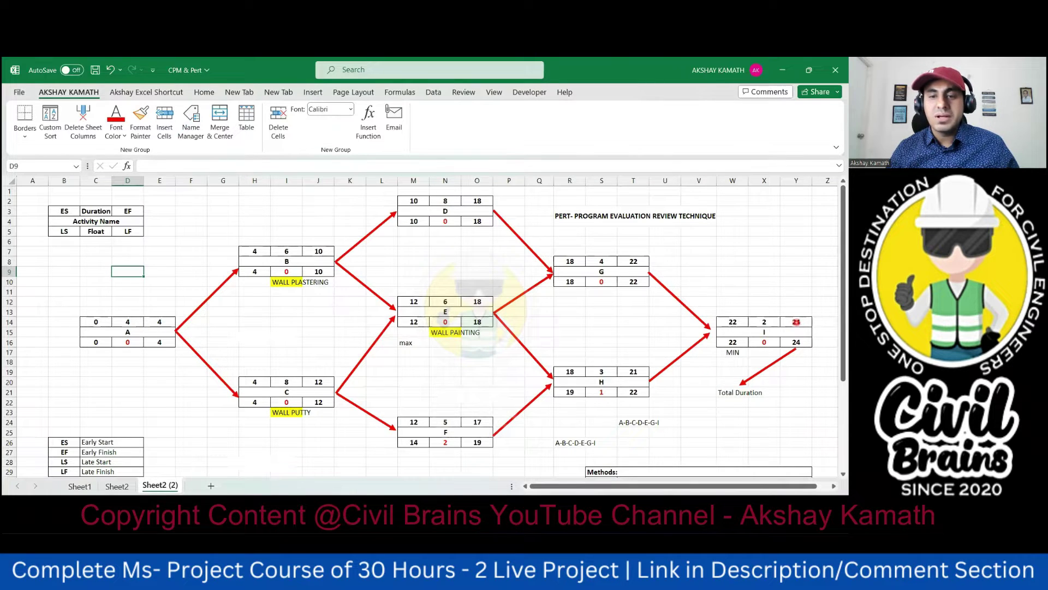
{"action": "key", "text": "alt+Tab"}
{"action": "left_click", "coordinate": [664, 70]}
{"action": "left_click", "coordinate": [122, 230]}
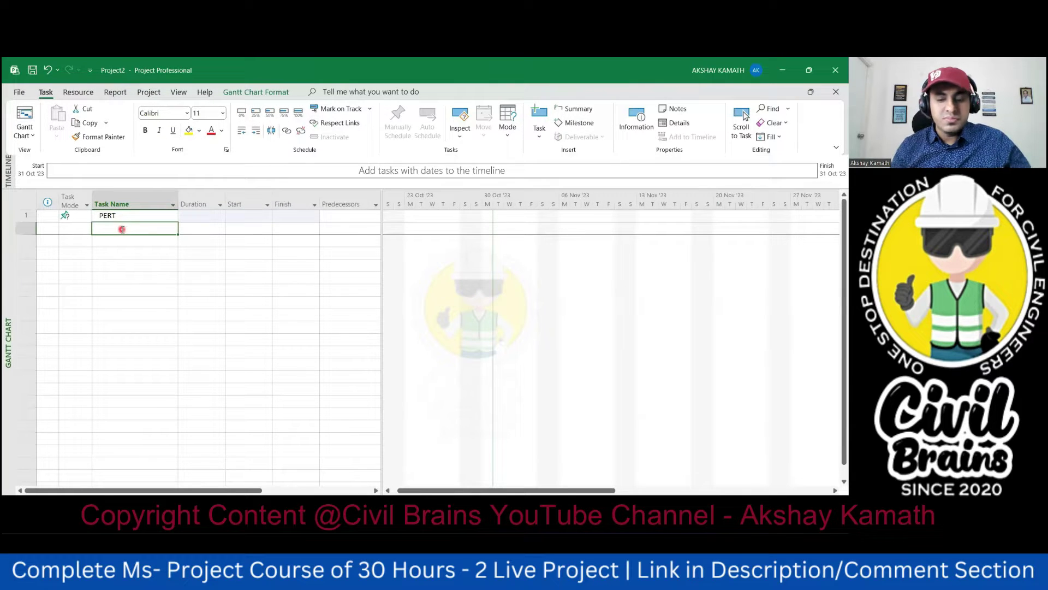
{"action": "type", "text": "A"}
{"action": "key", "text": "Return"}
{"action": "type", "text": "B"}
{"action": "key", "text": "Return"}
{"action": "type", "text": "C"}
{"action": "key", "text": "Return"}
{"action": "type", "text": "D"}
{"action": "key", "text": "Return"}
{"action": "type", "text": "E"}
{"action": "key", "text": "Return"}
{"action": "type", "text": "F"}
{"action": "key", "text": "Return"}
{"action": "type", "text": "G"}
{"action": "key", "text": "Return"}
{"action": "type", "text": "H"}
{"action": "key", "text": "Return"}
{"action": "type", "text": "I"}
{"action": "key", "text": "Return"}
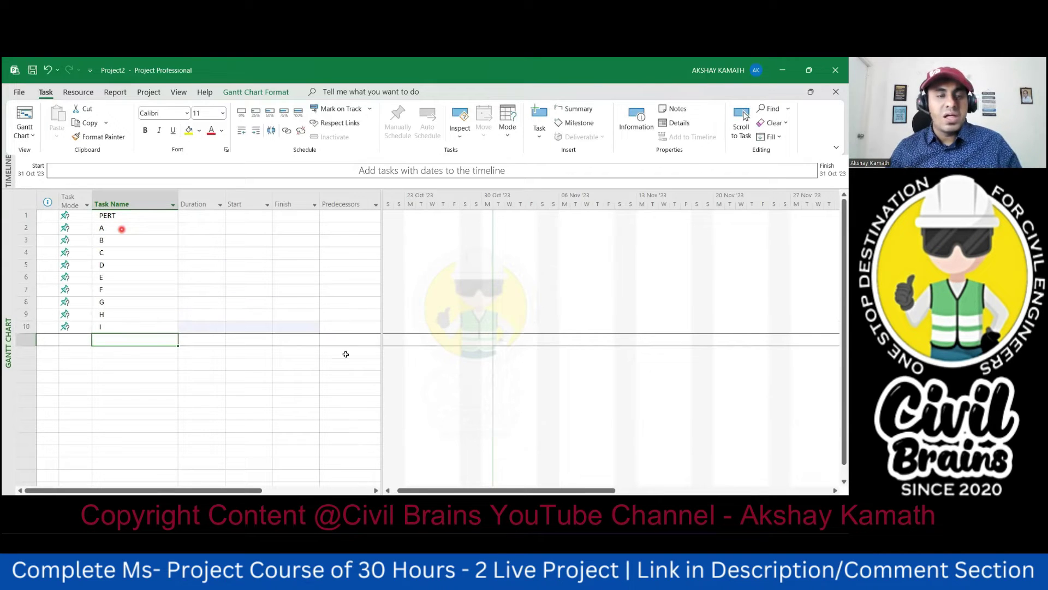
Set the PERT task's mode to Auto Scheduled and copy that mode down to tasks A through I
{"action": "left_click", "coordinate": [78, 217]}
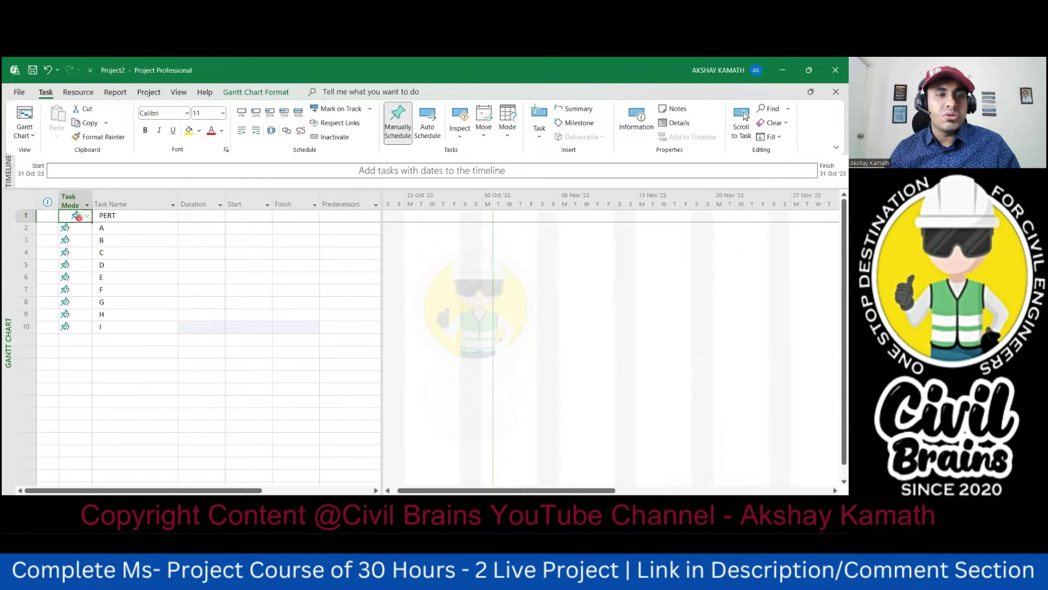
{"action": "left_click", "coordinate": [86, 218]}
{"action": "left_click", "coordinate": [74, 236]}
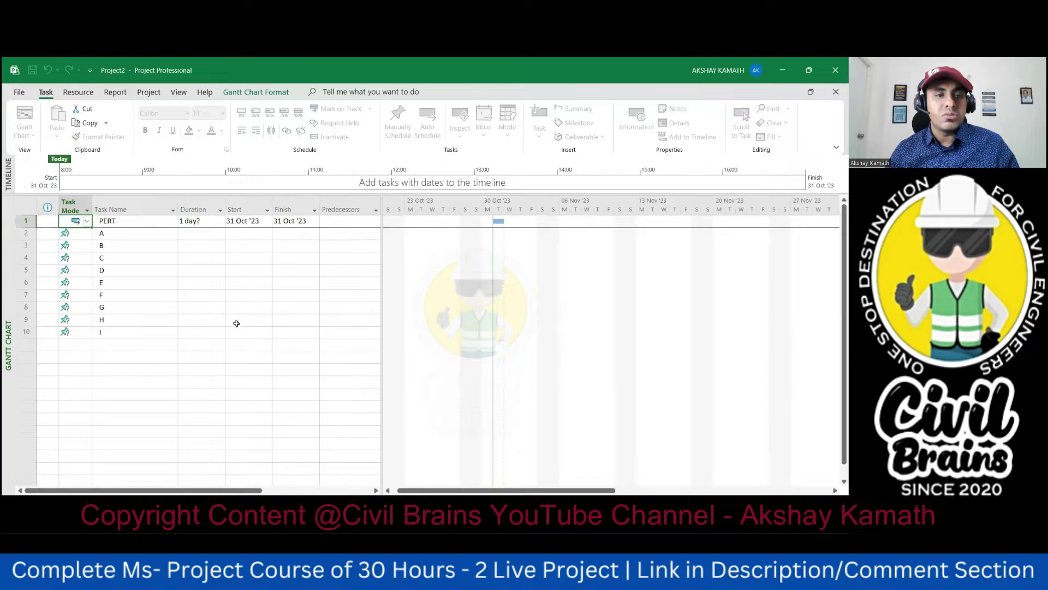
{"action": "left_click", "coordinate": [246, 320]}
{"action": "left_click", "coordinate": [84, 221]}
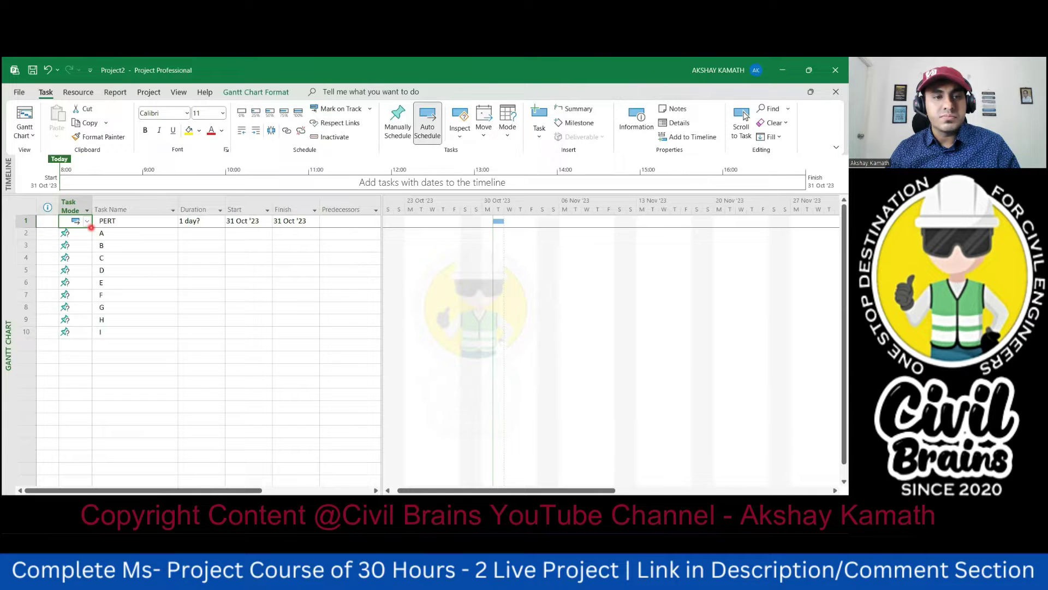
{"action": "left_click_drag", "start_coordinate": [91, 227], "coordinate": [93, 334]}
{"action": "left_click", "coordinate": [136, 381]}
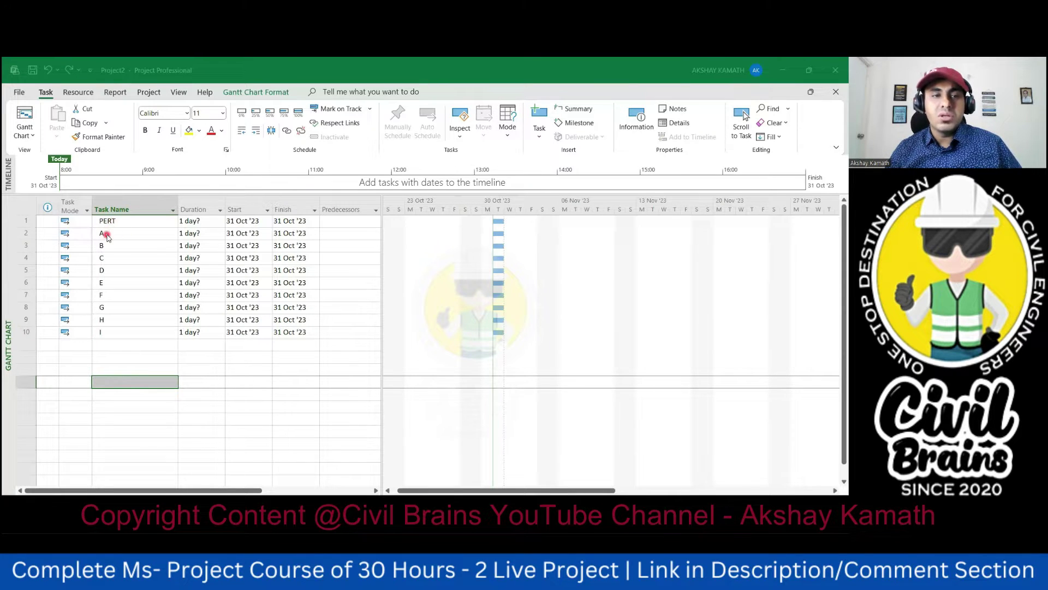
Indent tasks A through I so they become subtasks of PERT
{"action": "left_click_drag", "start_coordinate": [115, 235], "coordinate": [121, 326]}
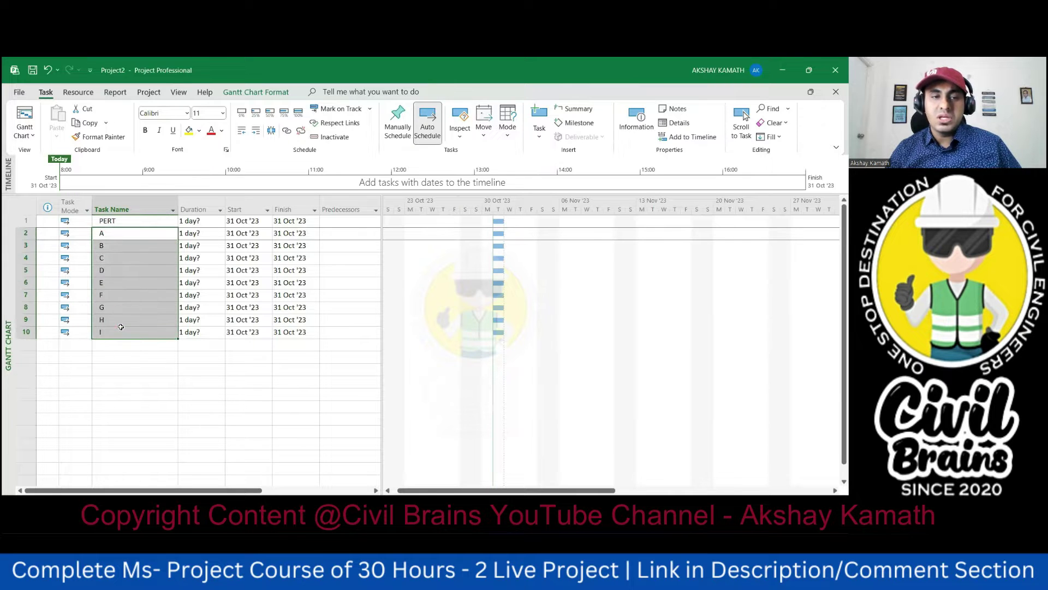
{"action": "left_click", "coordinate": [256, 131]}
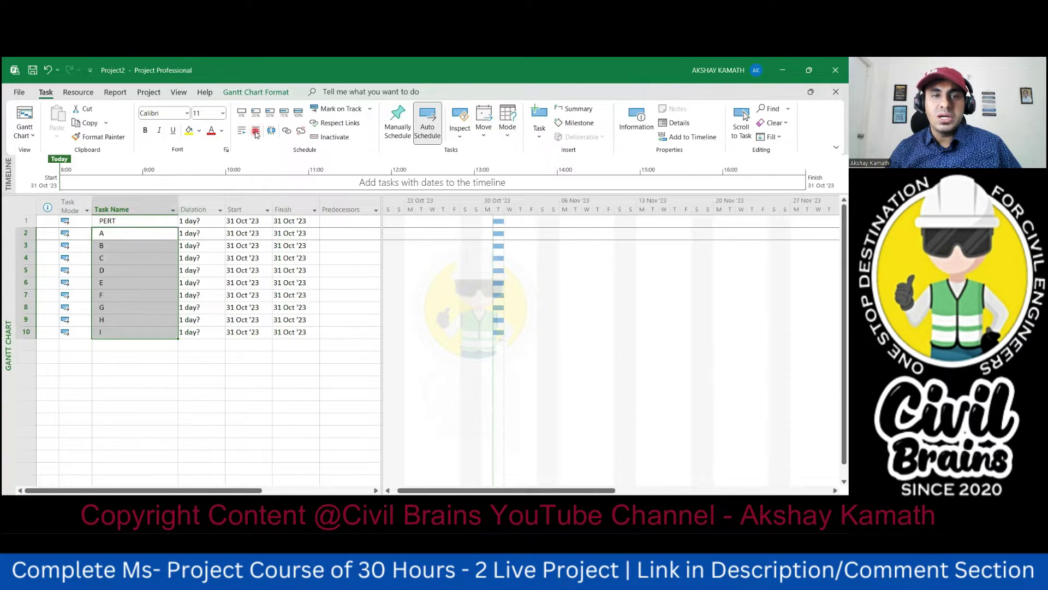
{"action": "left_click", "coordinate": [235, 407]}
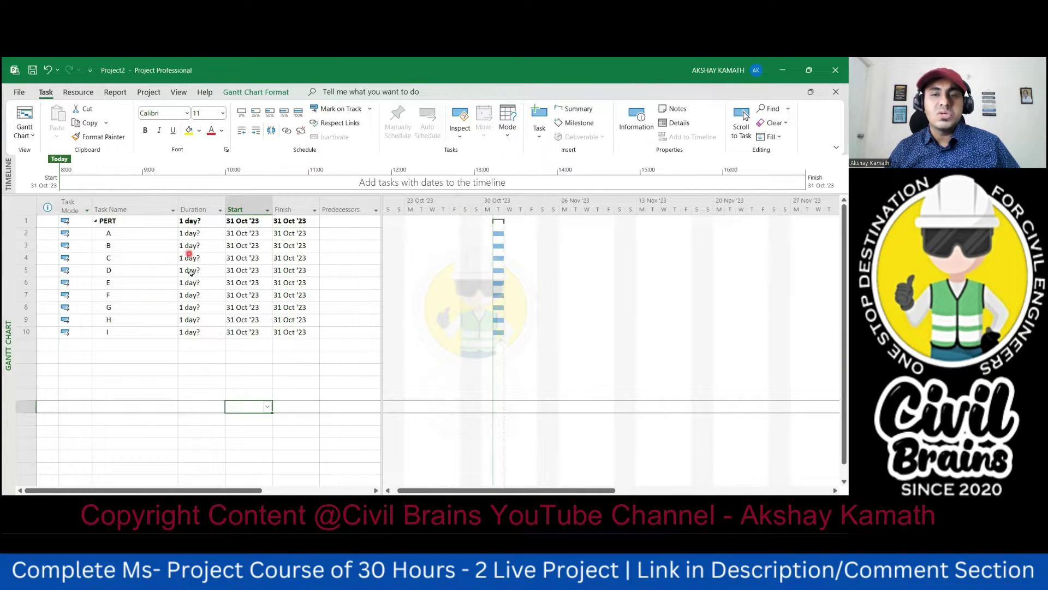
Look up the activity durations in the Excel network and set A to 4 days, B to 6 days and C to 8 days in Project
{"action": "key", "text": "super+Down"}
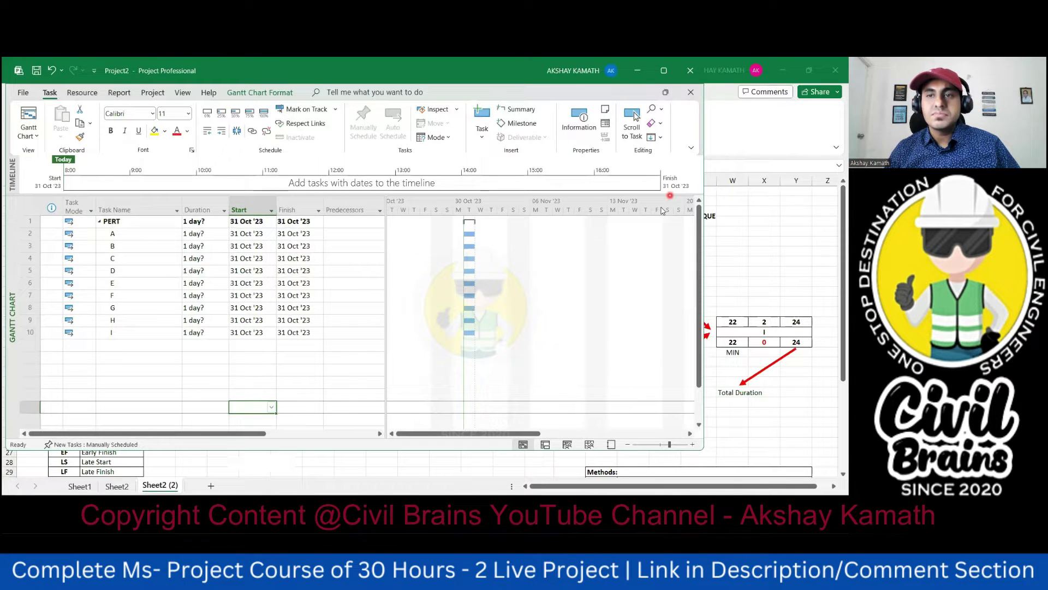
{"action": "key", "text": "super+Up"}
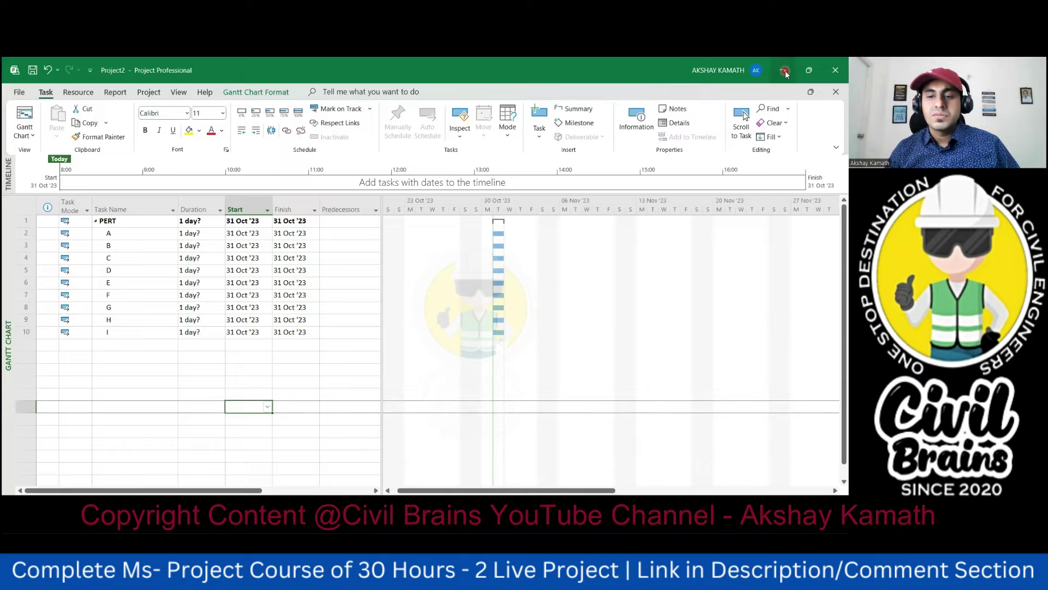
{"action": "key", "text": "alt+Tab"}
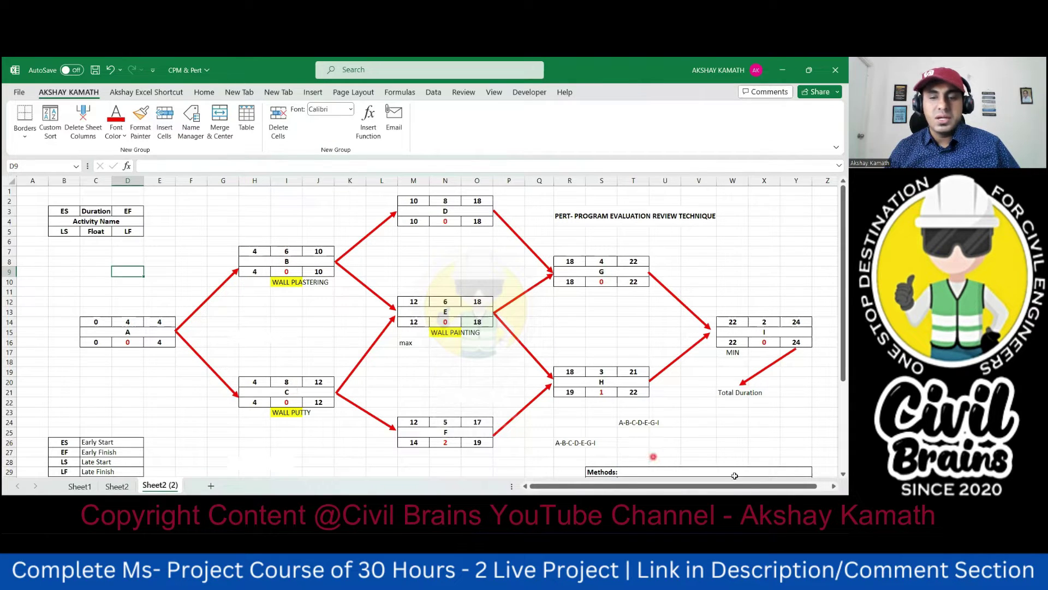
{"action": "key", "text": "alt+Tab"}
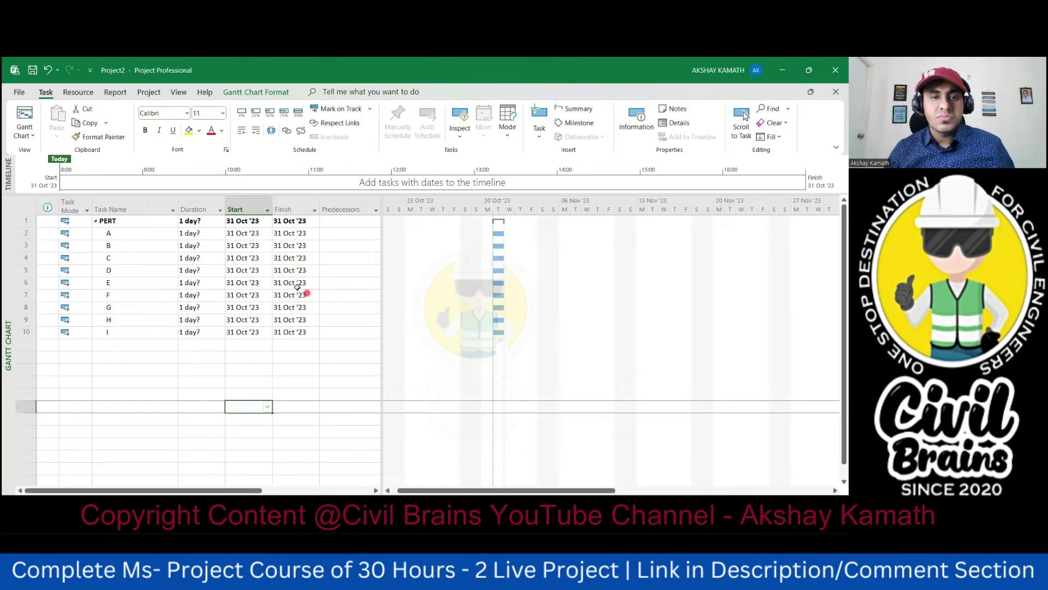
{"action": "left_click", "coordinate": [194, 233]}
{"action": "type", "text": "4"}
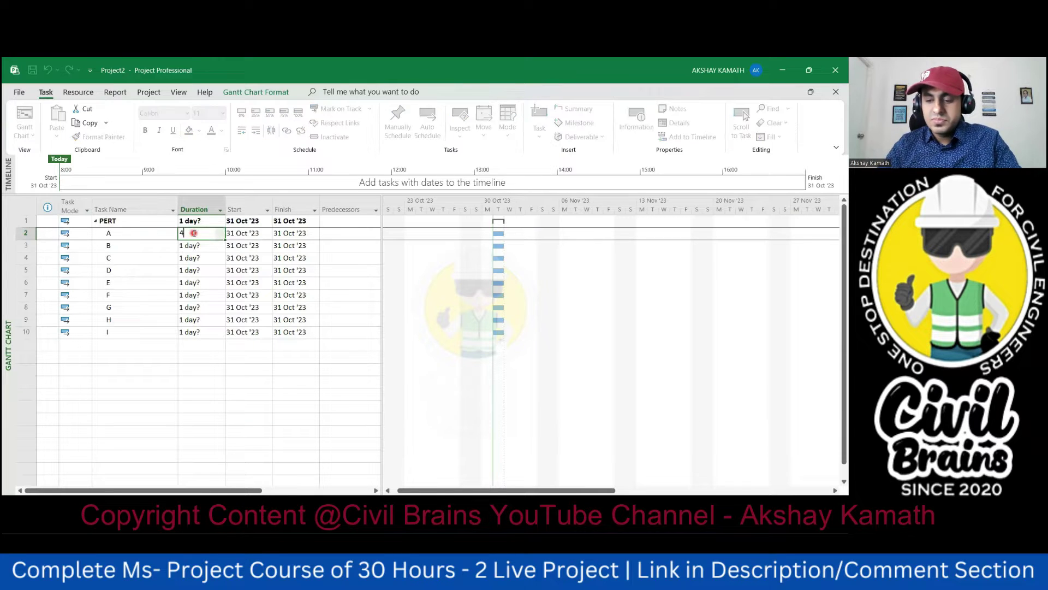
{"action": "key", "text": "Return"}
{"action": "type", "text": "6"}
{"action": "key", "text": "Return"}
{"action": "type", "text": "8"}
{"action": "key", "text": "Return"}
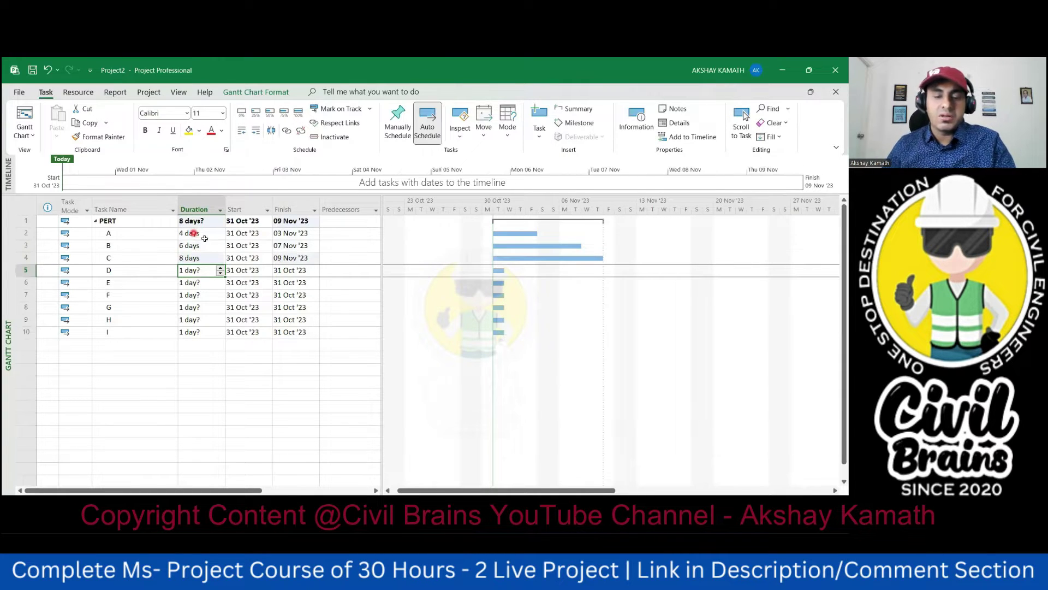
Check the Excel network again and set the durations of D, E and F to 8, 6 and 5 days in Project
{"action": "key", "text": "alt+Tab"}
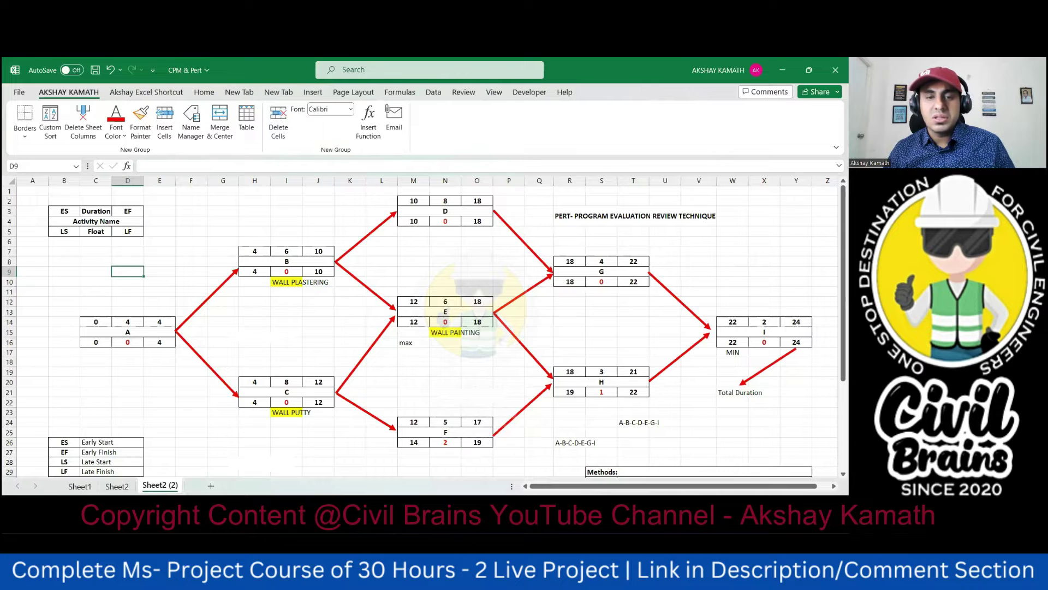
{"action": "key", "text": "alt+Tab"}
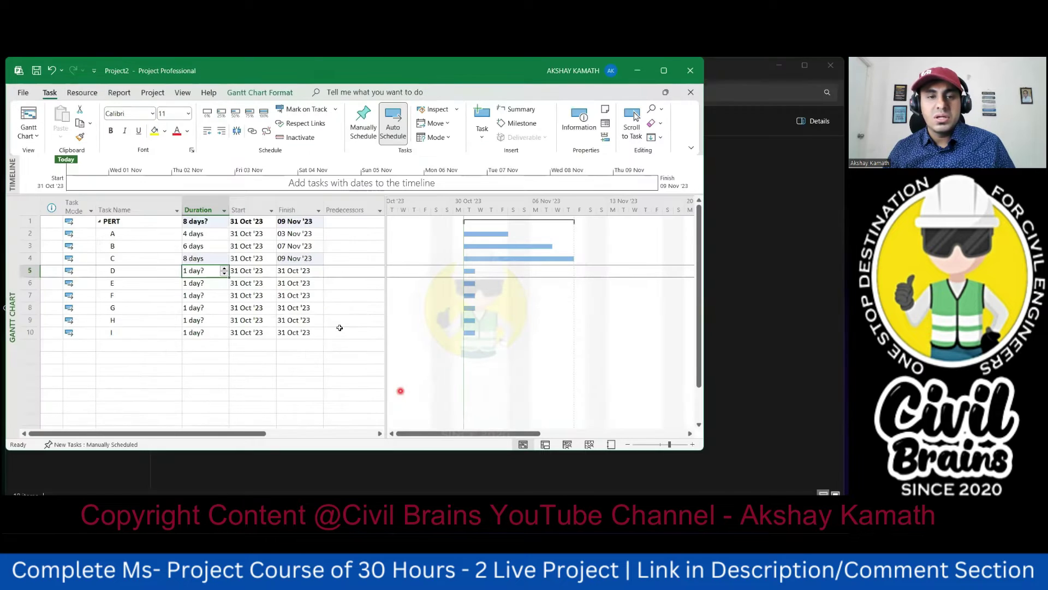
{"action": "left_click", "coordinate": [664, 70]}
{"action": "type", "text": "8"}
{"action": "key", "text": "Return"}
{"action": "type", "text": "6"}
{"action": "key", "text": "Return"}
{"action": "type", "text": "5"}
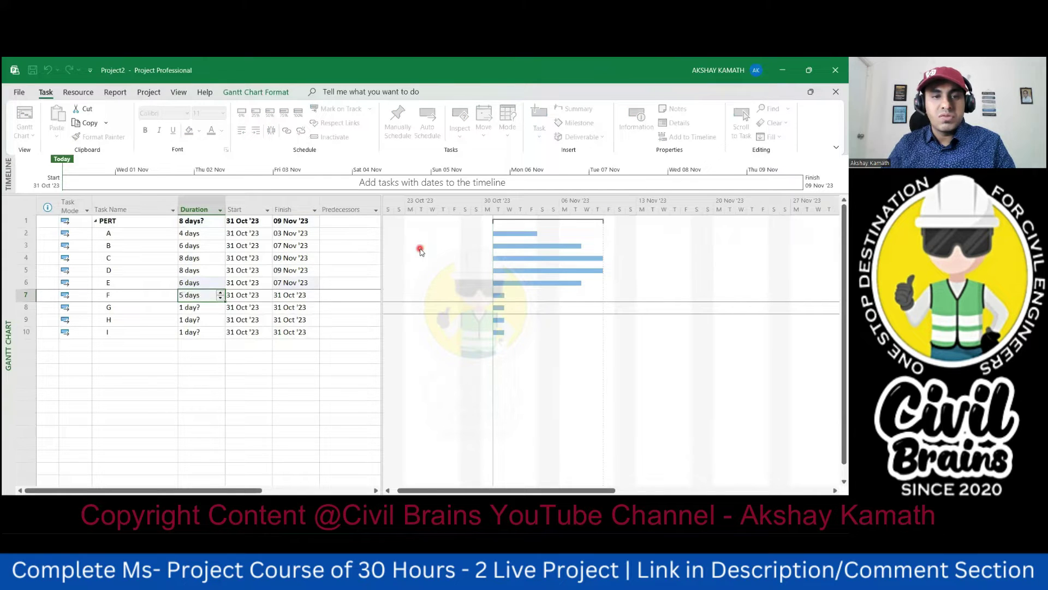
{"action": "key", "text": "Return"}
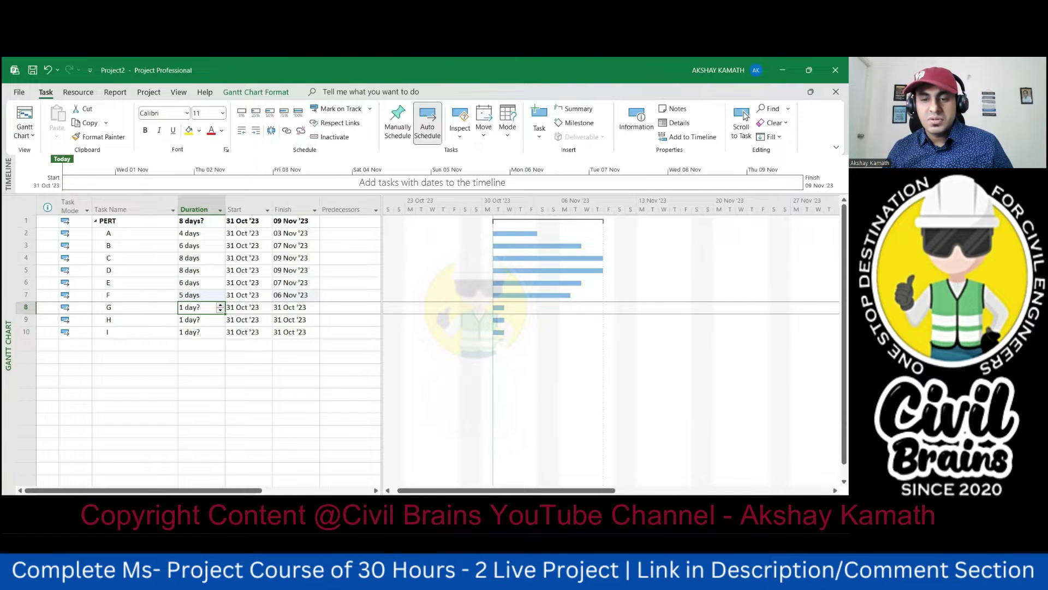
Check the Excel network for the remaining activities and set G to 4 days, H to 3 days and I to 2 days in Project
{"action": "key", "text": "alt+Tab"}
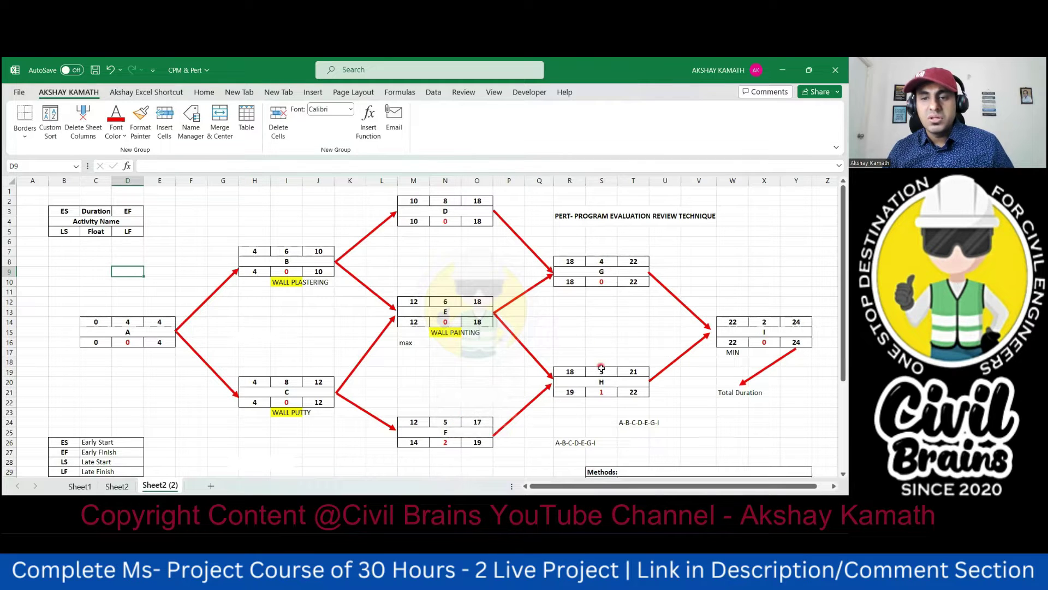
{"action": "key", "text": "alt+Tab"}
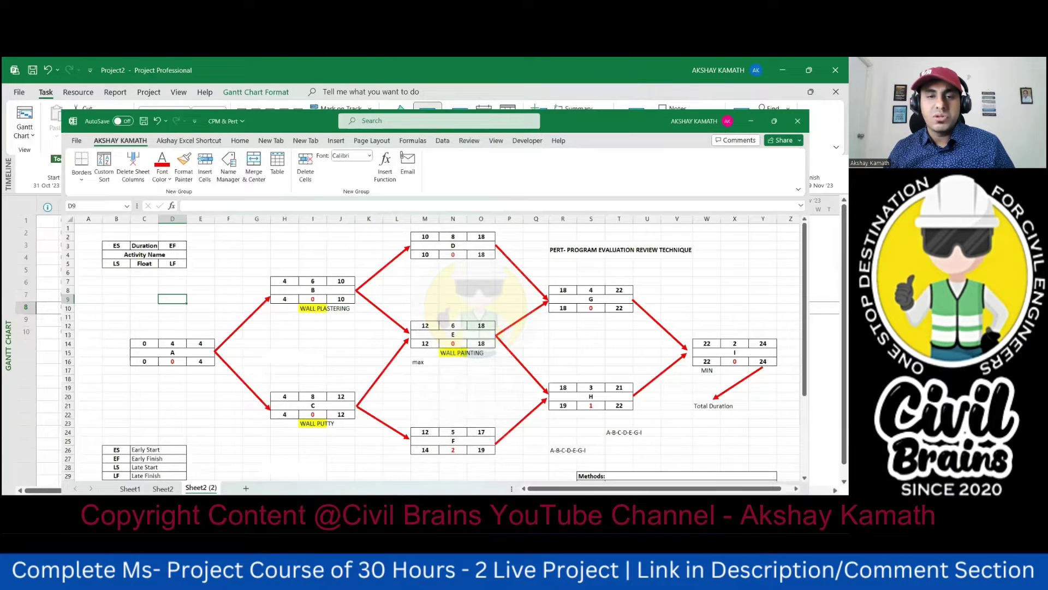
{"action": "type", "text": "3"}
{"action": "key", "text": "Return"}
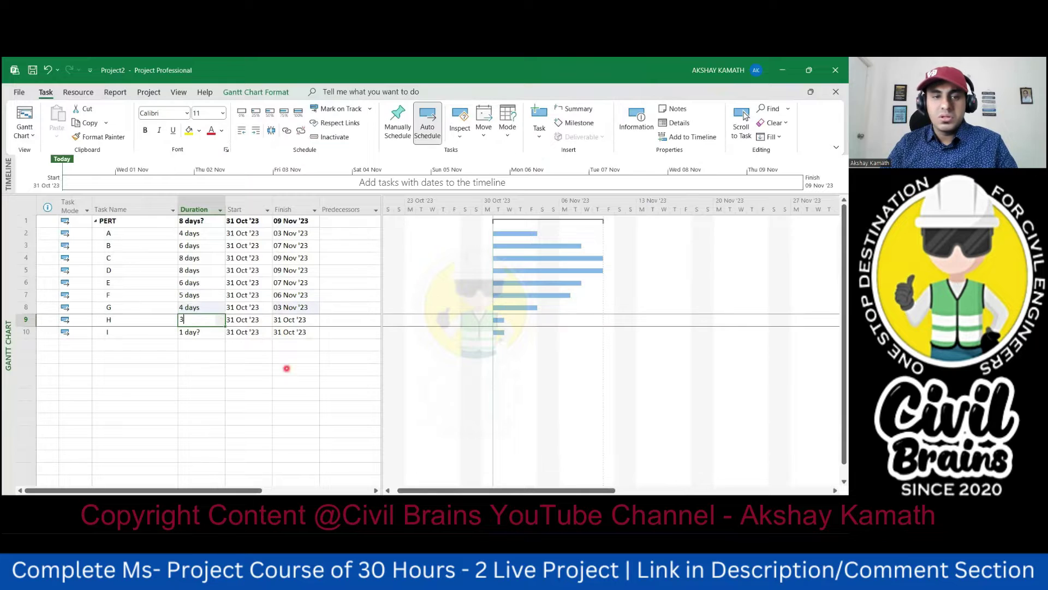
{"action": "type", "text": "2"}
{"action": "key", "text": "Return"}
{"action": "left_click", "coordinate": [287, 369]}
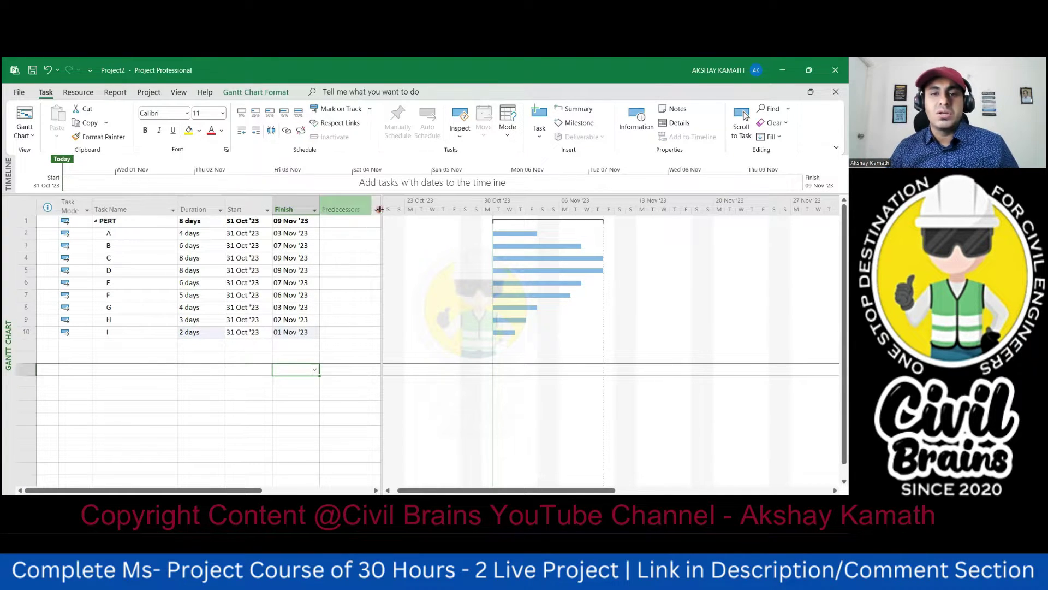
Widen the task table beside the Gantt chart so the Predecessors, Resource Names and Add New Column columns are fully in view
{"action": "left_click_drag", "start_coordinate": [372, 226], "coordinate": [383, 231]}
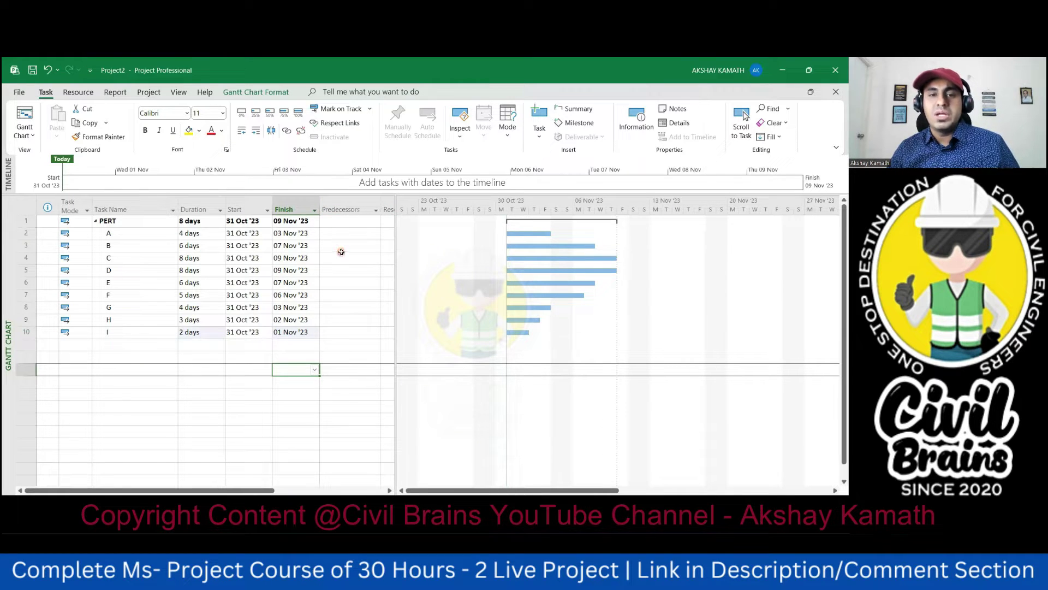
{"action": "left_click", "coordinate": [346, 209]}
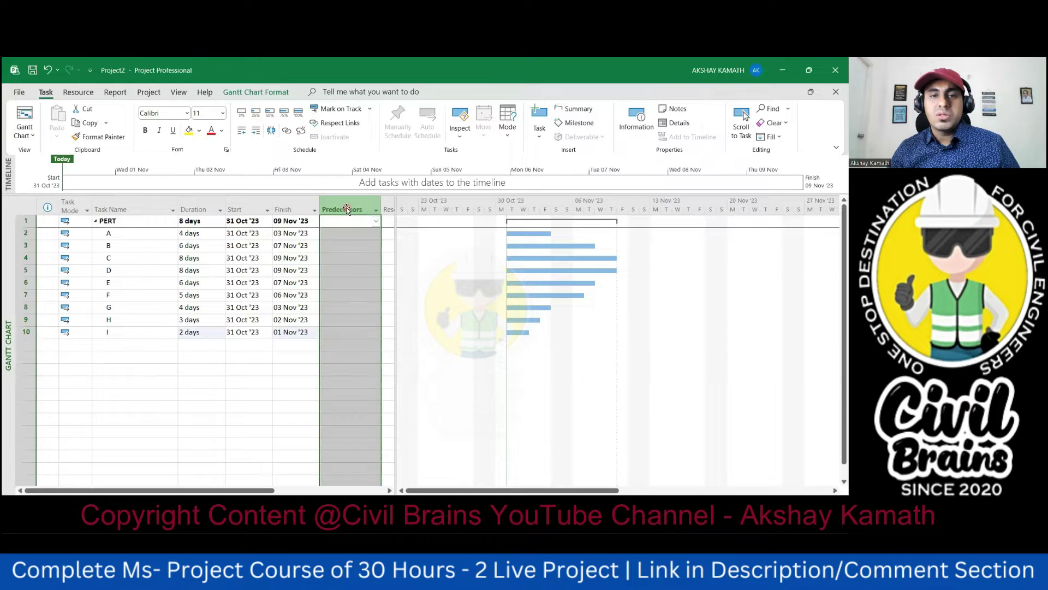
{"action": "left_click_drag", "start_coordinate": [397, 203], "coordinate": [494, 211]}
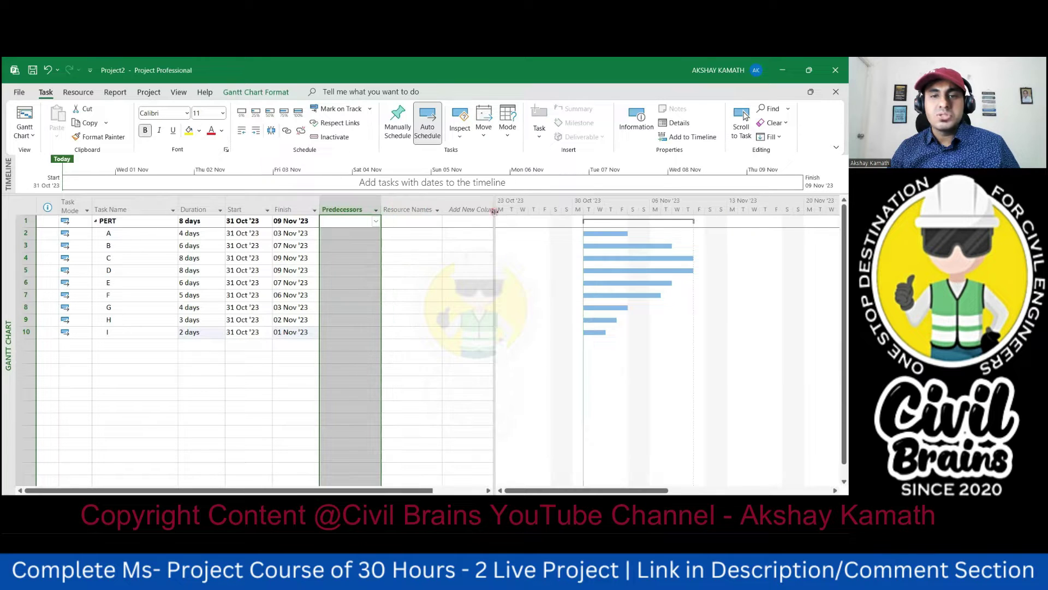
{"action": "left_click", "coordinate": [480, 207]}
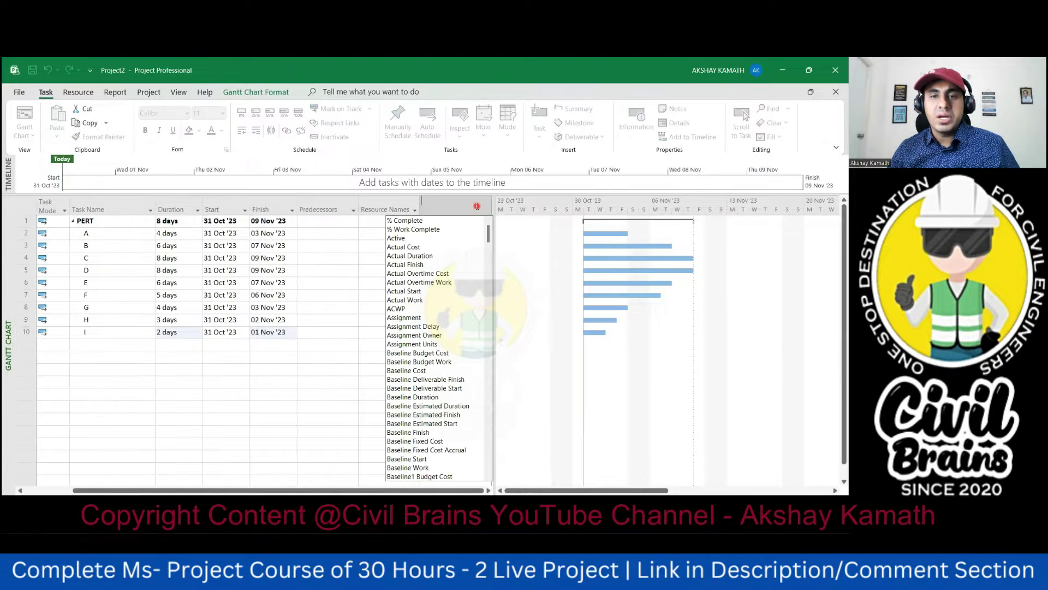
{"action": "left_click", "coordinate": [322, 335]}
Enter task 2 (activity A) as the predecessor of both B and C
{"action": "left_click", "coordinate": [317, 238]}
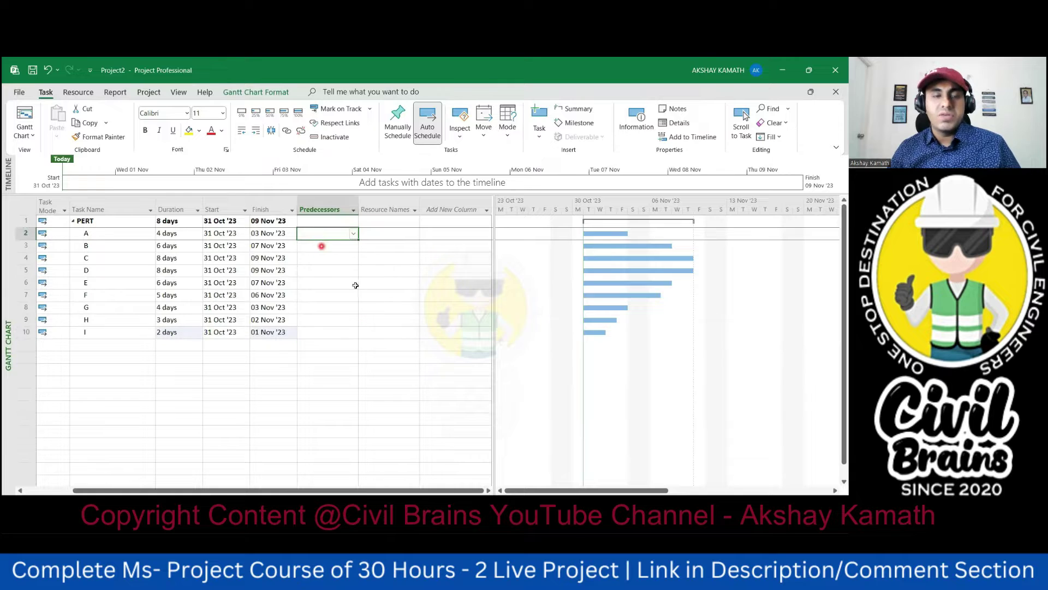
{"action": "left_click", "coordinate": [317, 246]}
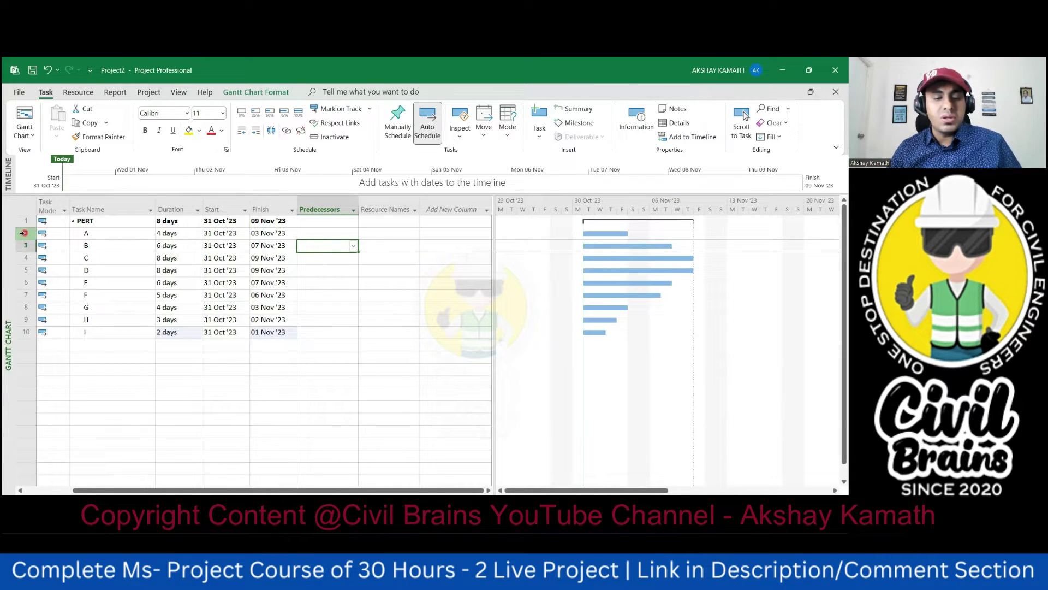
{"action": "type", "text": "2"}
{"action": "key", "text": "Return"}
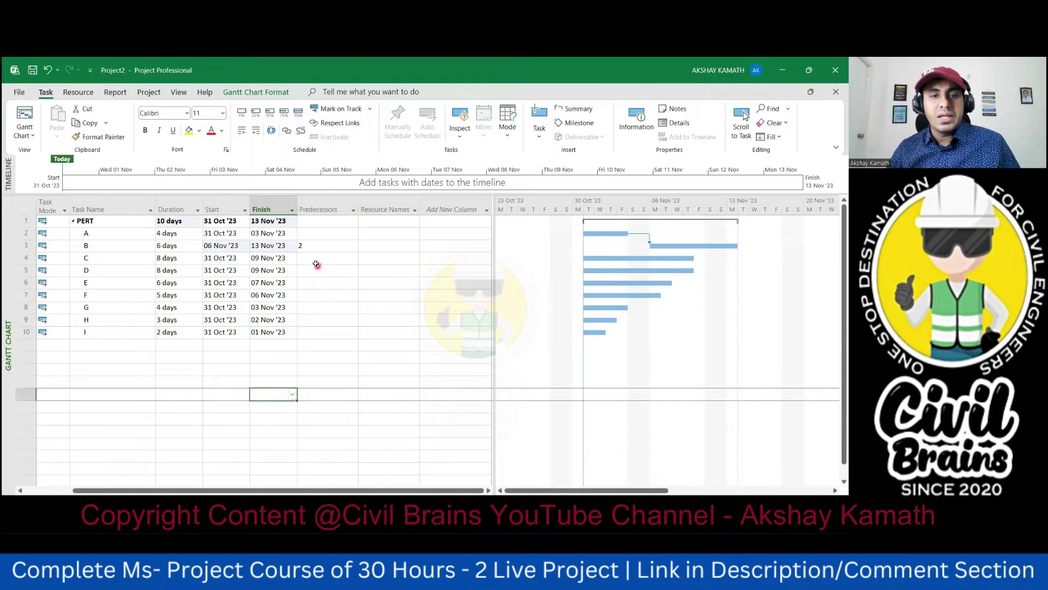
{"action": "left_click", "coordinate": [314, 258]}
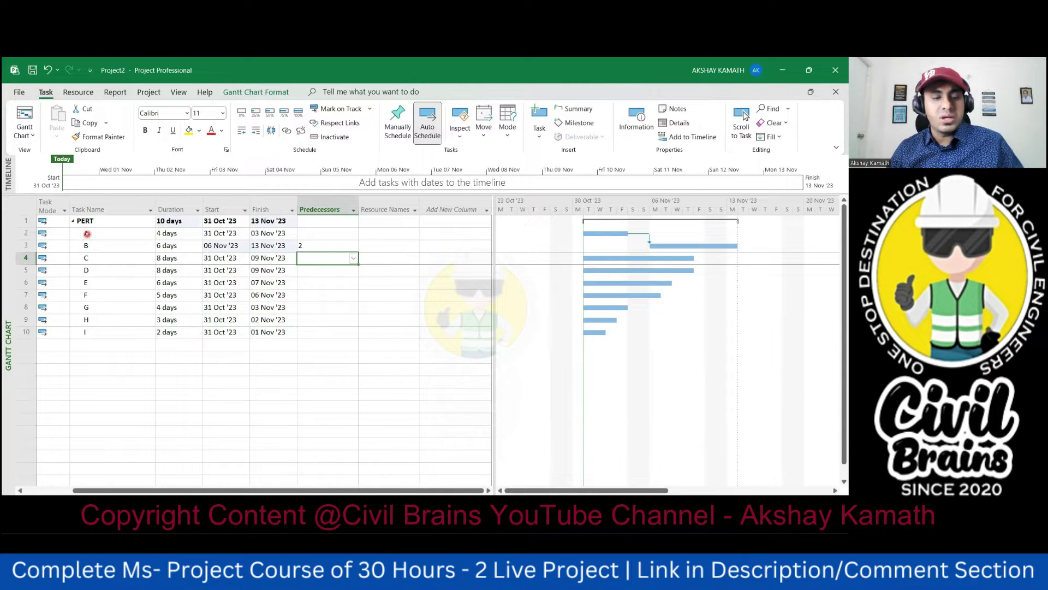
{"action": "type", "text": "2"}
{"action": "left_click", "coordinate": [210, 368]}
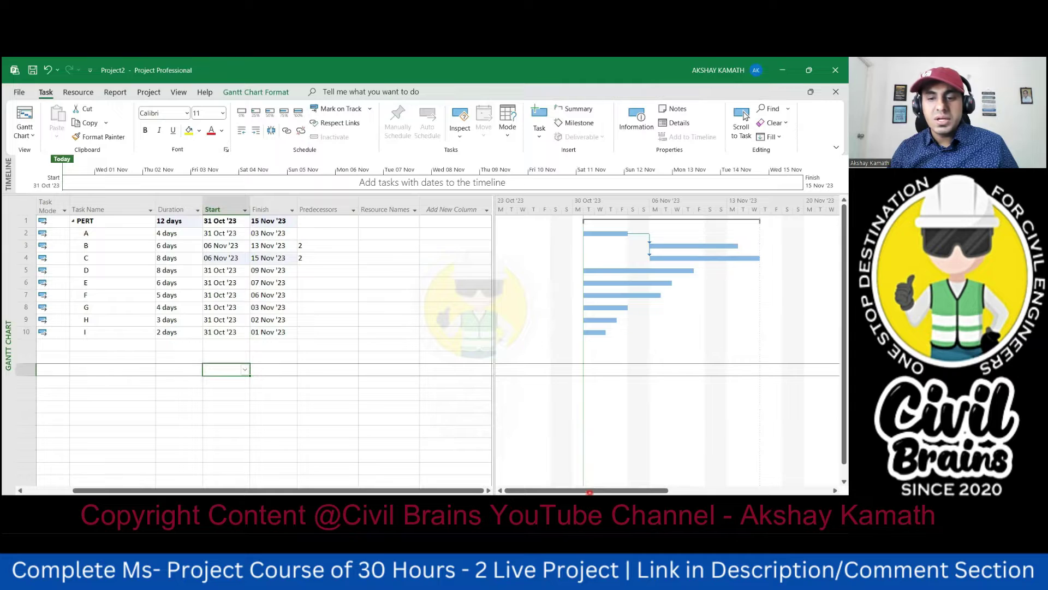
Check activity D's predecessor in the Excel network and enter task 3 (activity B) as the predecessor of D in Project
{"action": "key", "text": "alt+Tab"}
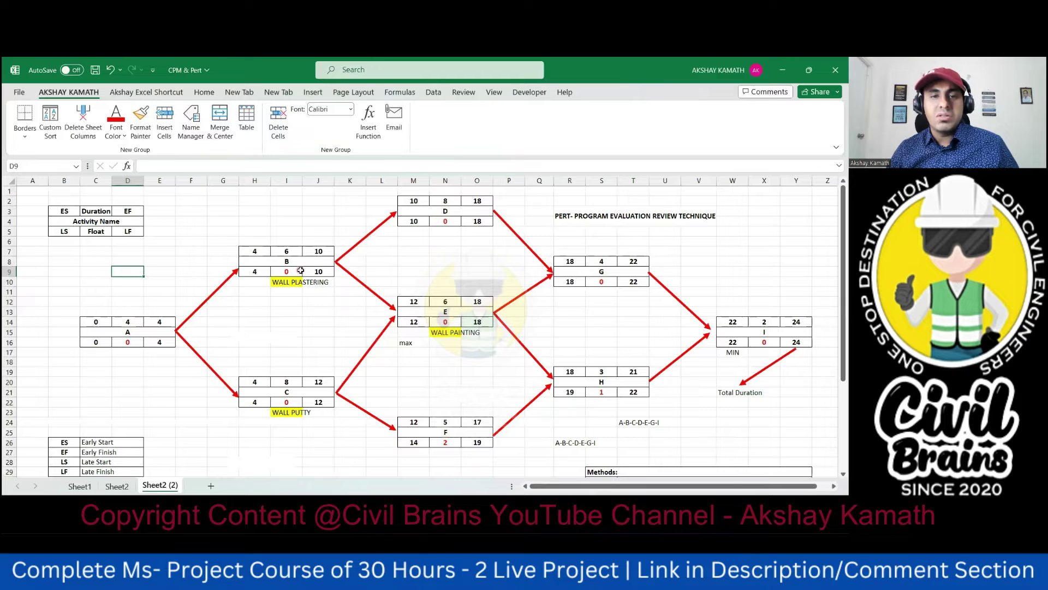
{"action": "key", "text": "alt+Tab"}
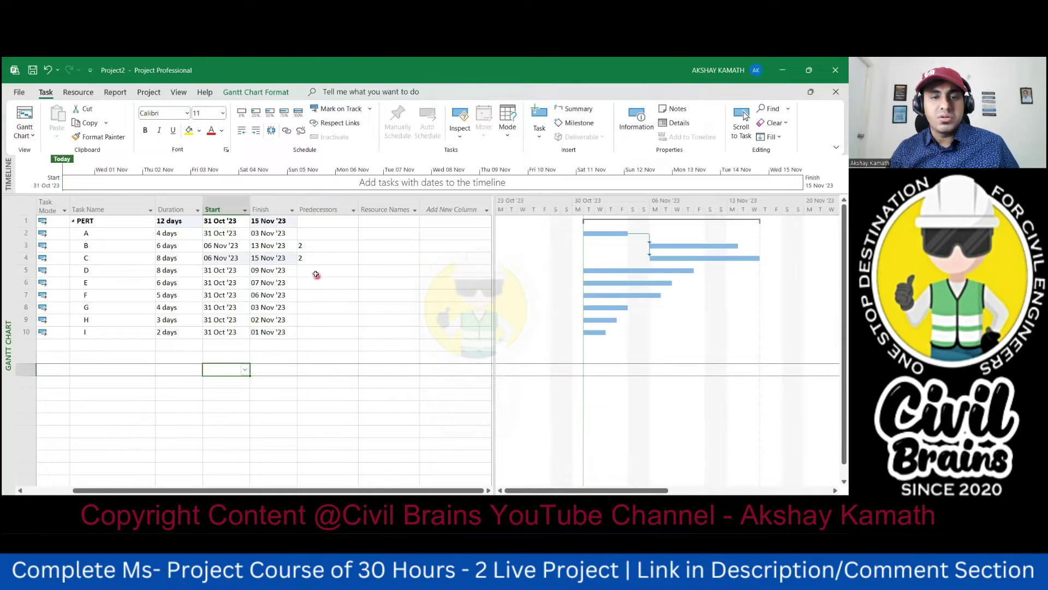
{"action": "left_click", "coordinate": [316, 273]}
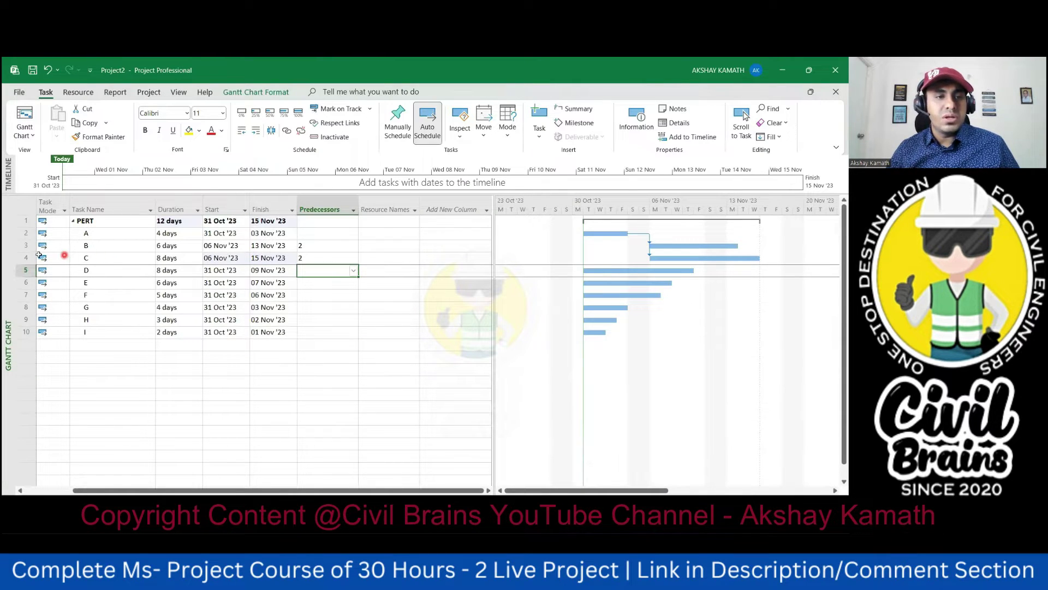
{"action": "type", "text": "3"}
{"action": "left_click", "coordinate": [314, 407]}
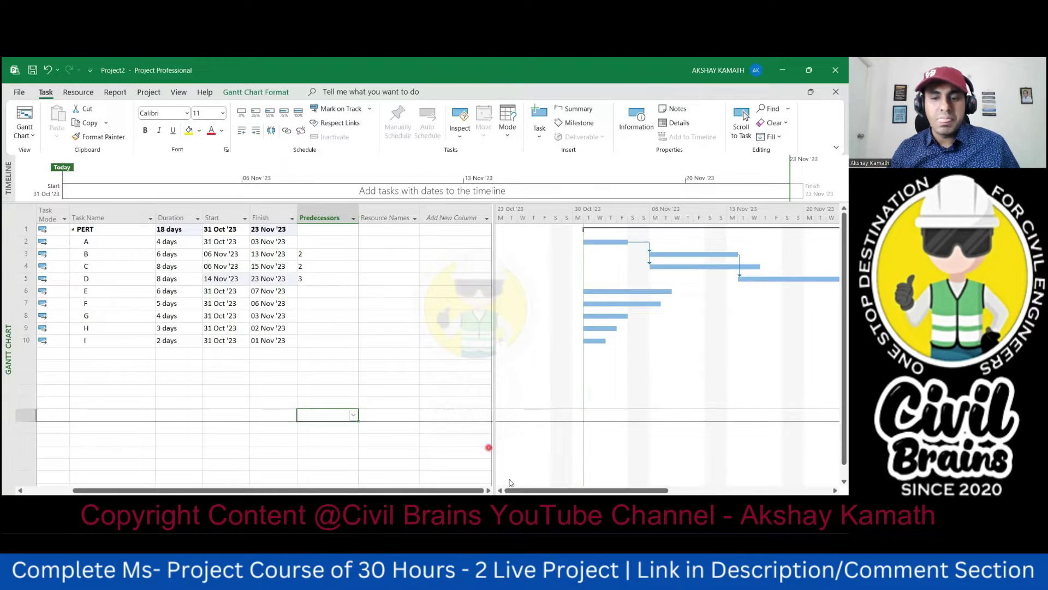
Check the Excel network for activity E and enter tasks 3,4 (B and C) as its predecessors in Project
{"action": "key", "text": "alt+Tab"}
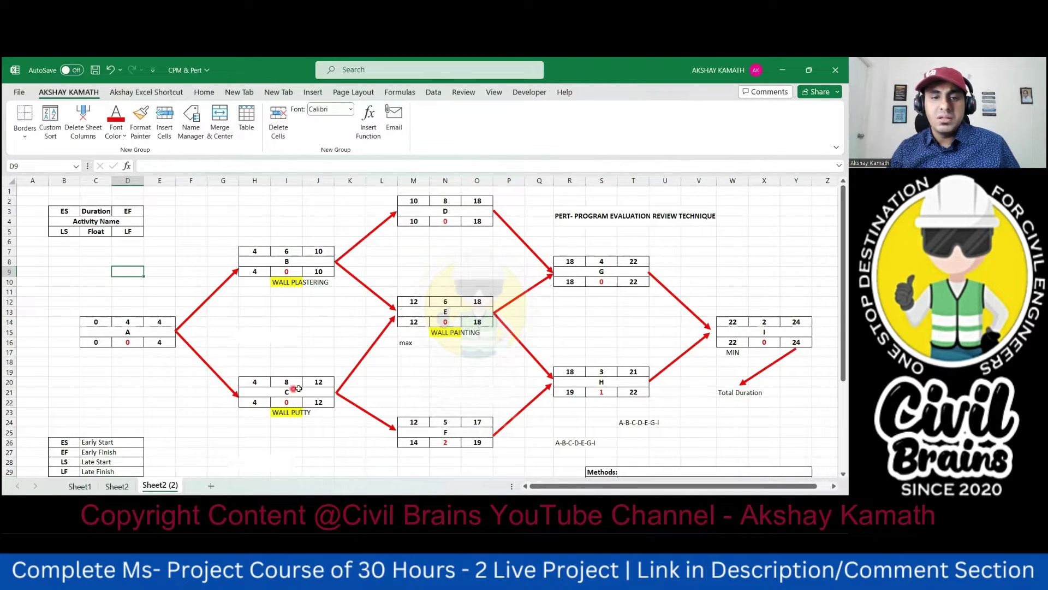
{"action": "key", "text": "alt+Tab"}
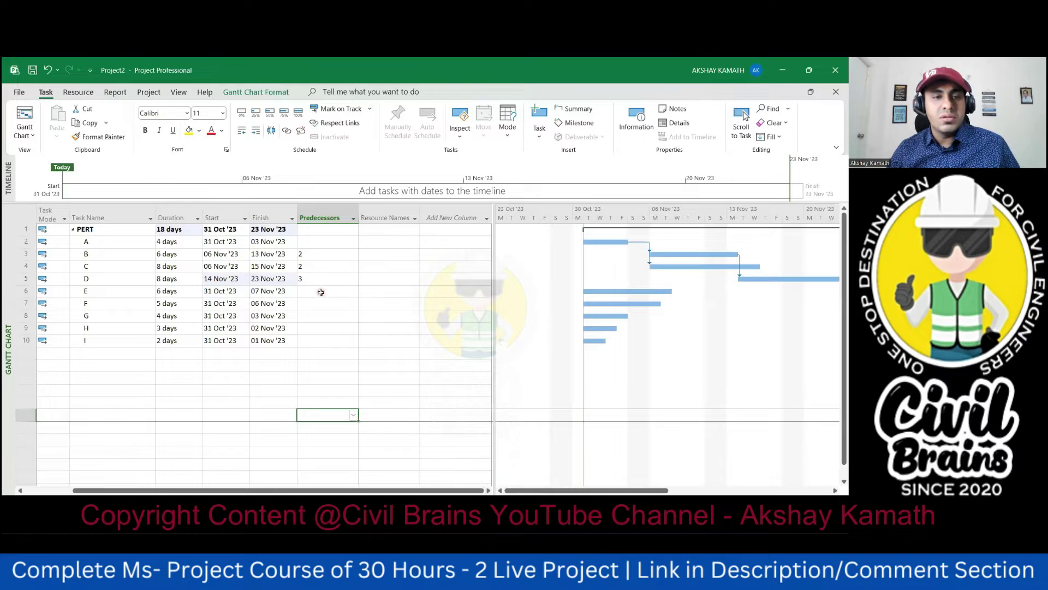
{"action": "left_click", "coordinate": [322, 292]}
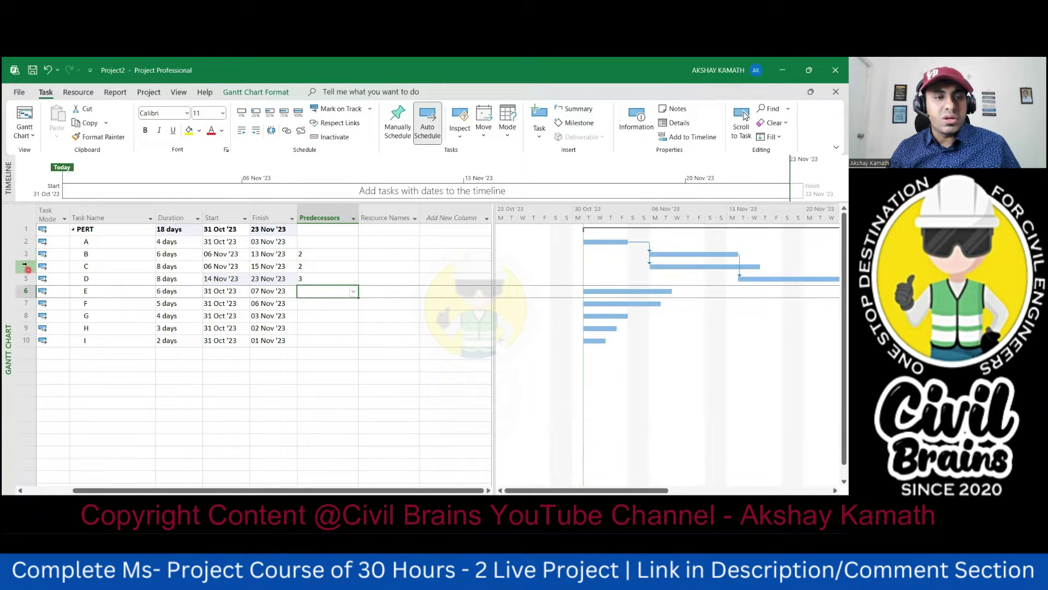
{"action": "type", "text": "3"}
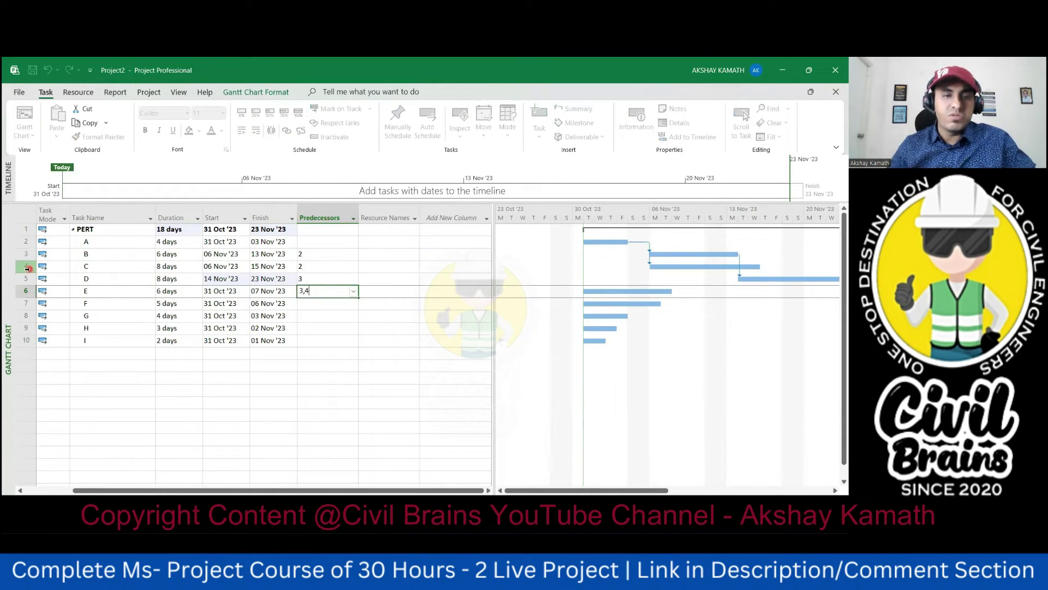
{"action": "type", "text": ",4"}
{"action": "left_click", "coordinate": [387, 439]}
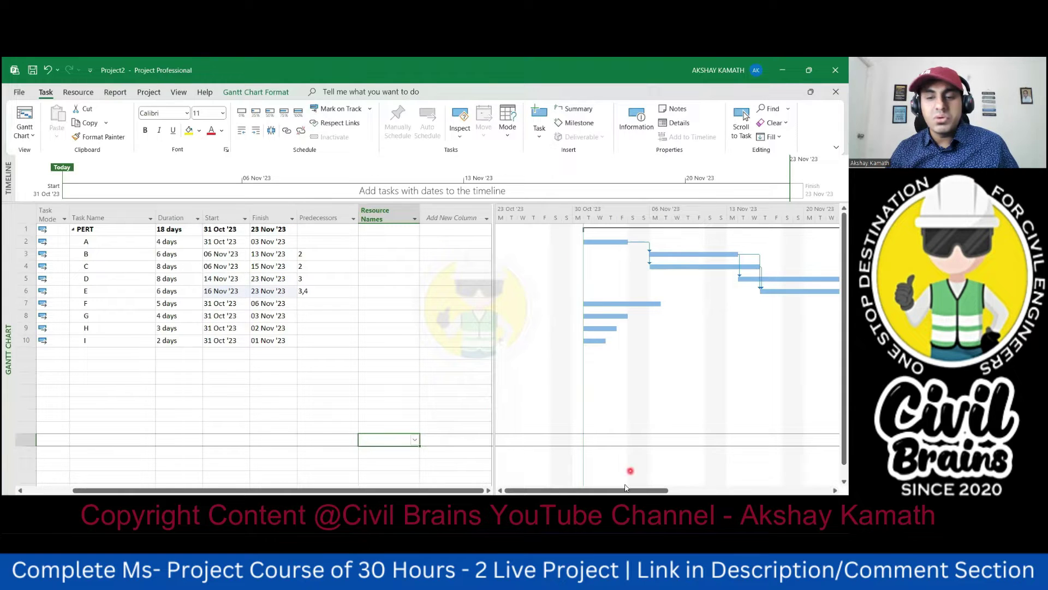
Check the Excel network for activity F and enter task 4 (activity C) as its predecessor in Project
{"action": "key", "text": "alt+Tab"}
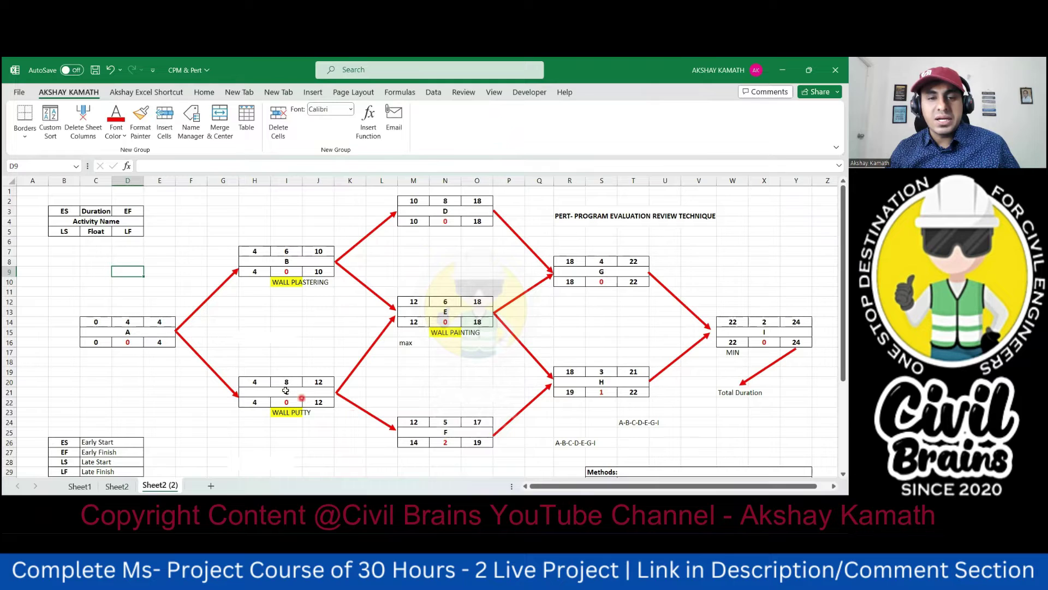
{"action": "key", "text": "alt+Tab"}
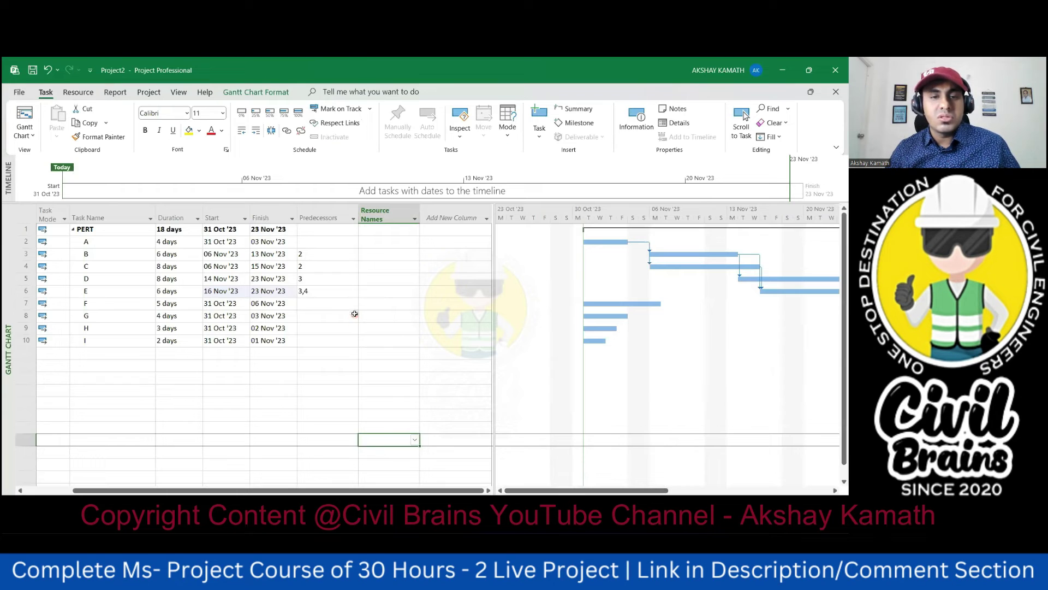
{"action": "left_click", "coordinate": [319, 304]}
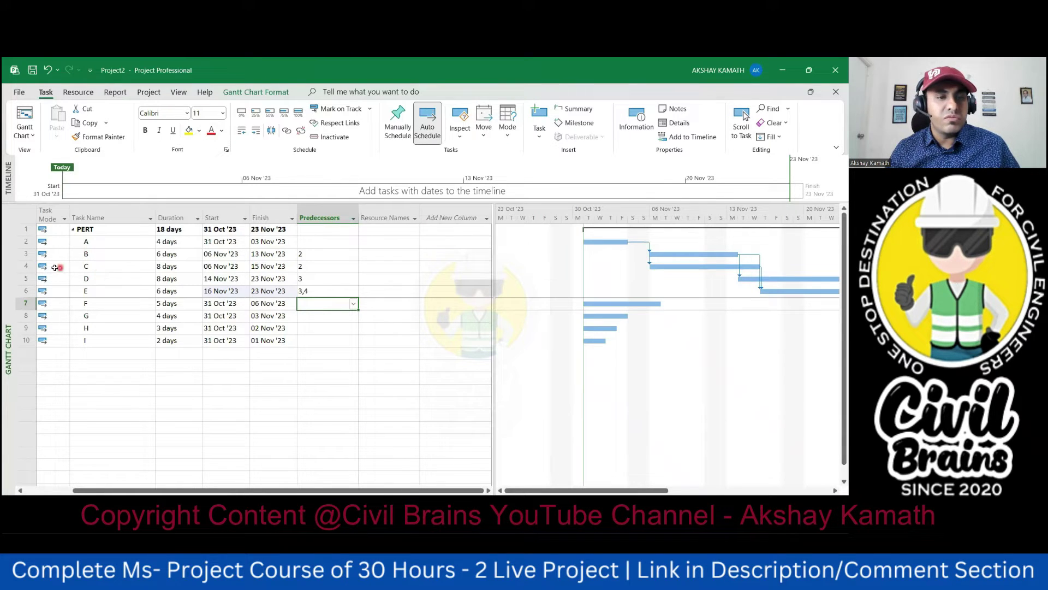
{"action": "type", "text": "4"}
{"action": "left_click", "coordinate": [323, 402]}
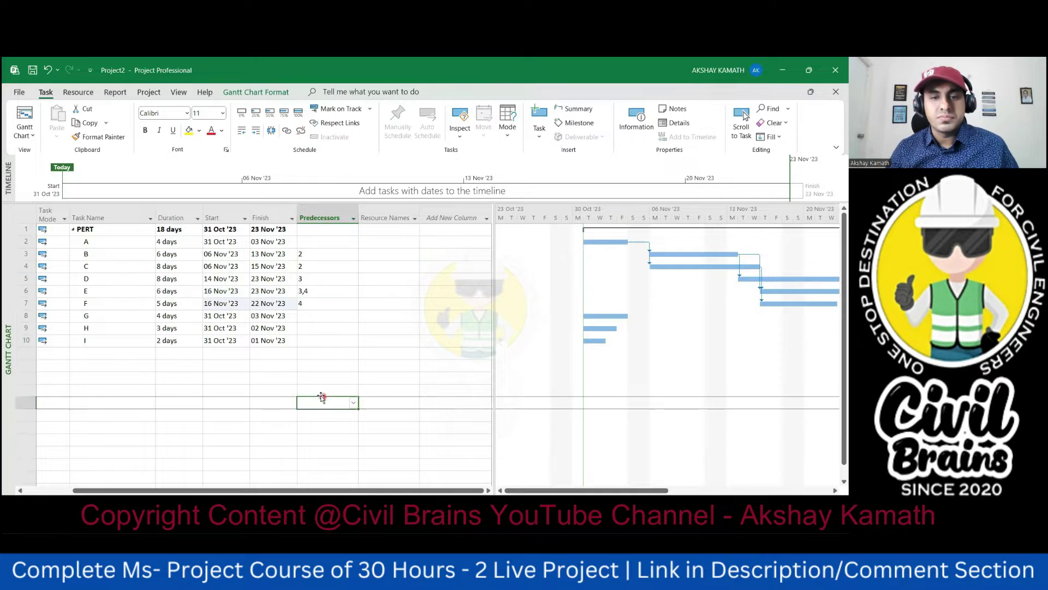
{"action": "key", "text": "super+Down"}
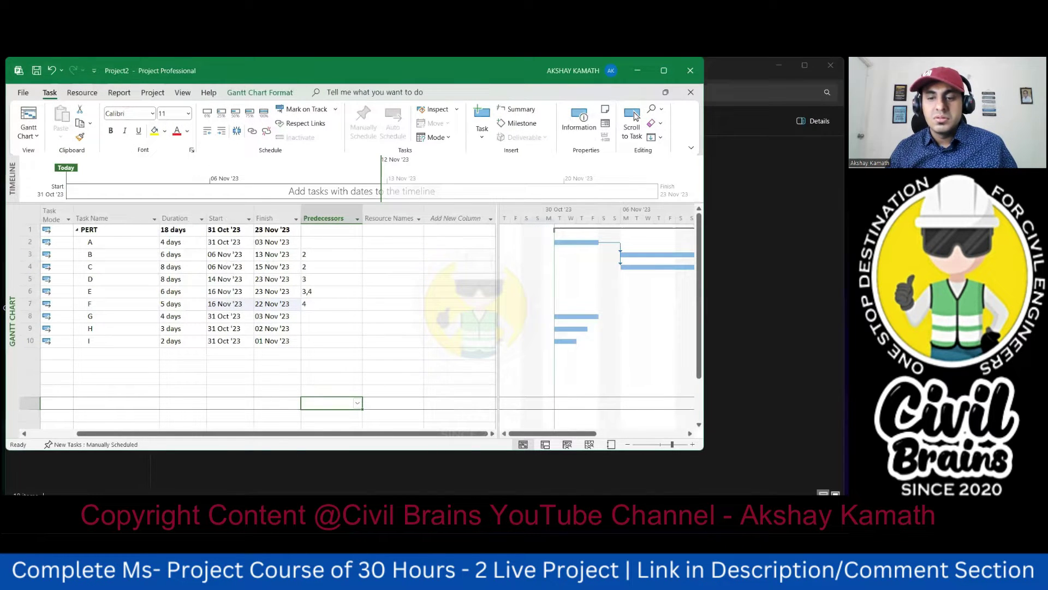
{"action": "left_click", "coordinate": [664, 71]}
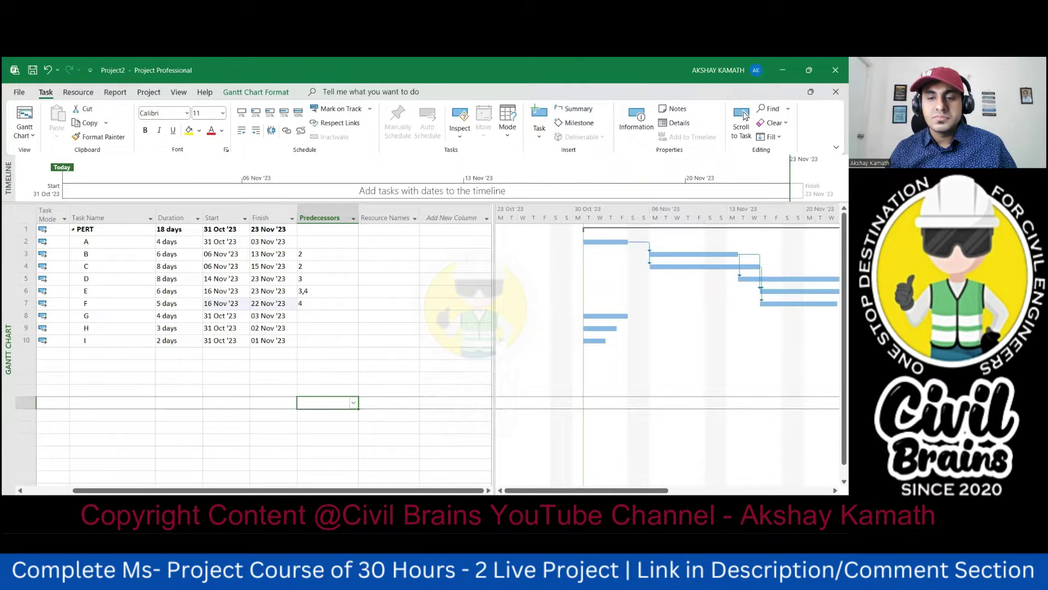
Check the Excel network for G and H and enter predecessors 5,6 for G and 6,7 for H in Project
{"action": "key", "text": "alt+Tab"}
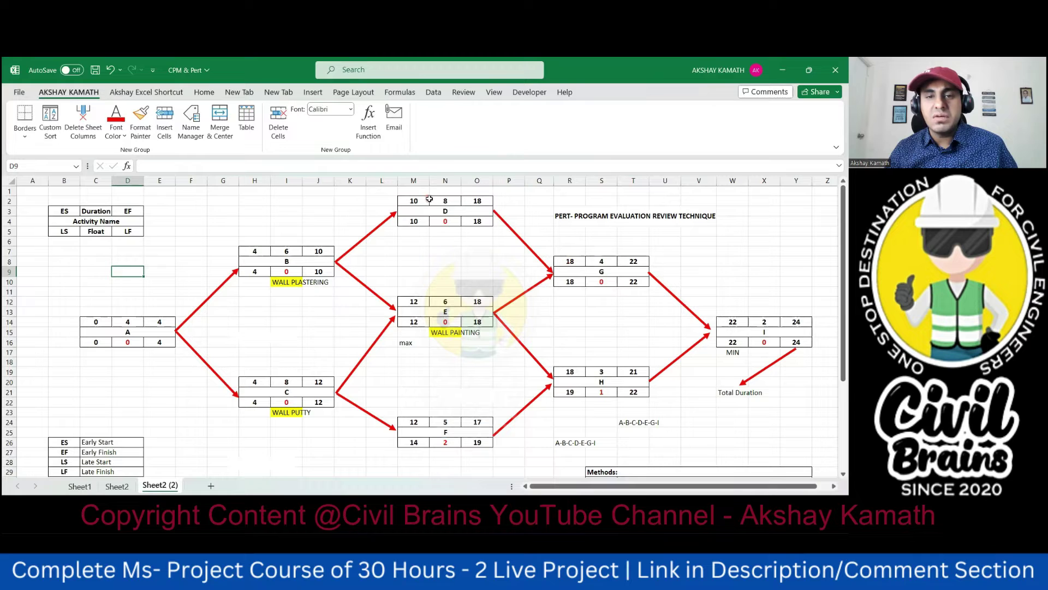
{"action": "key", "text": "alt+Tab"}
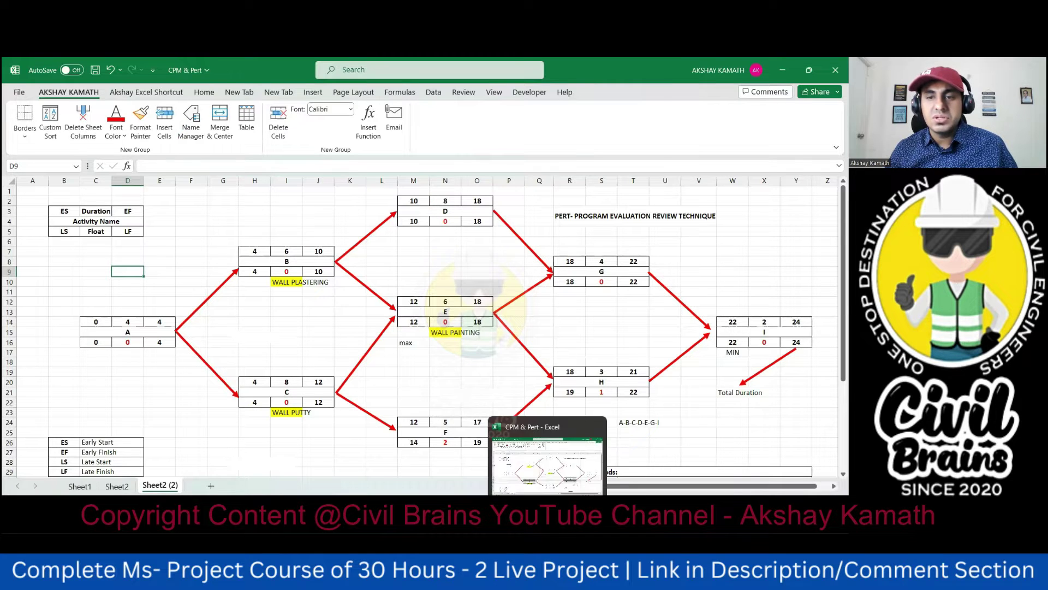
{"action": "key", "text": "alt+Tab"}
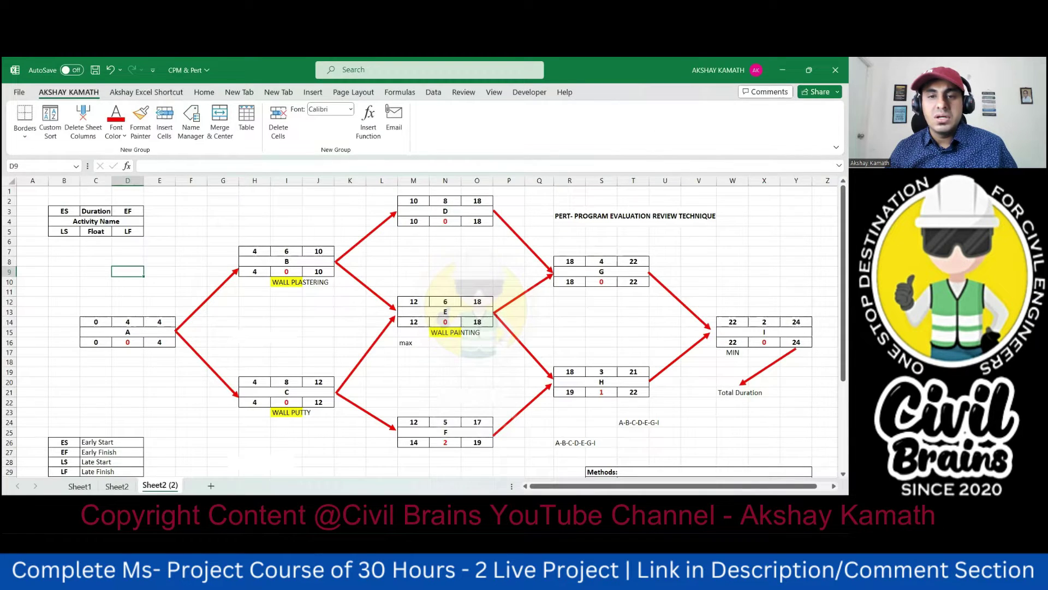
{"action": "key", "text": "alt+Tab"}
{"action": "left_click", "coordinate": [334, 317]}
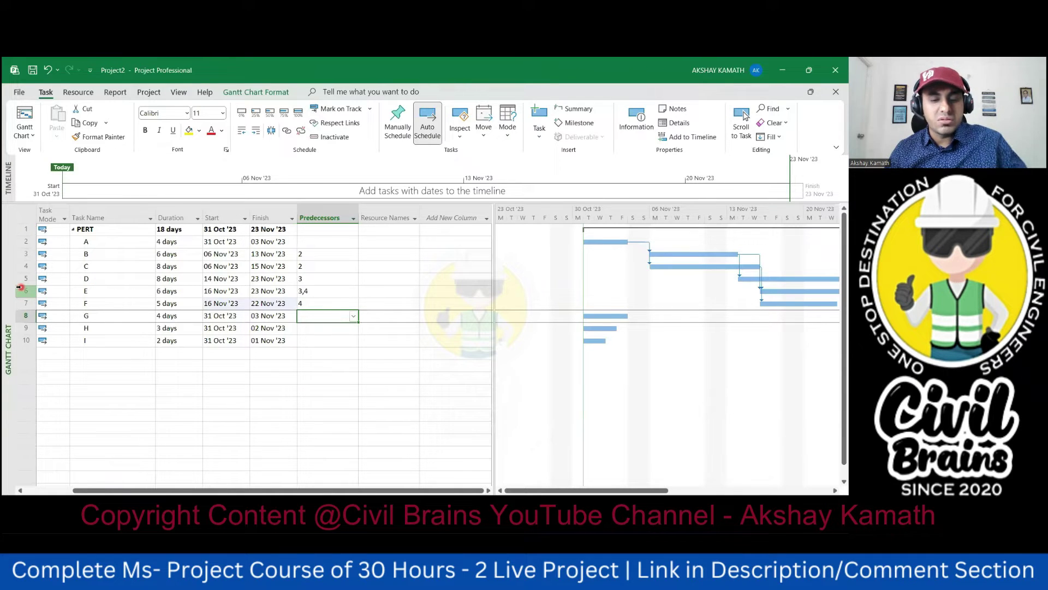
{"action": "type", "text": "5,6"}
{"action": "left_click", "coordinate": [317, 414]}
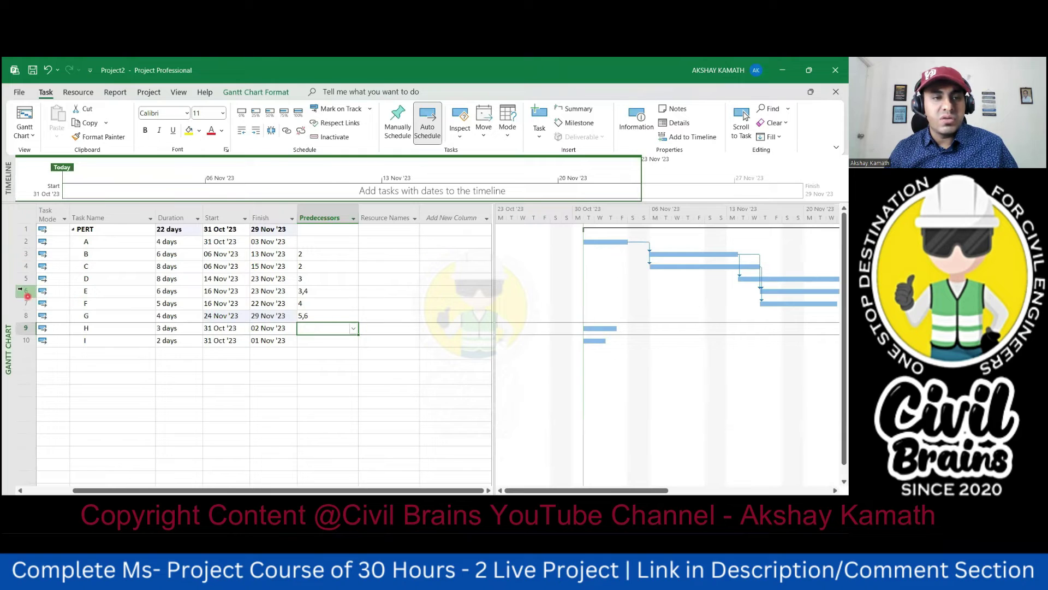
{"action": "type", "text": "6,7"}
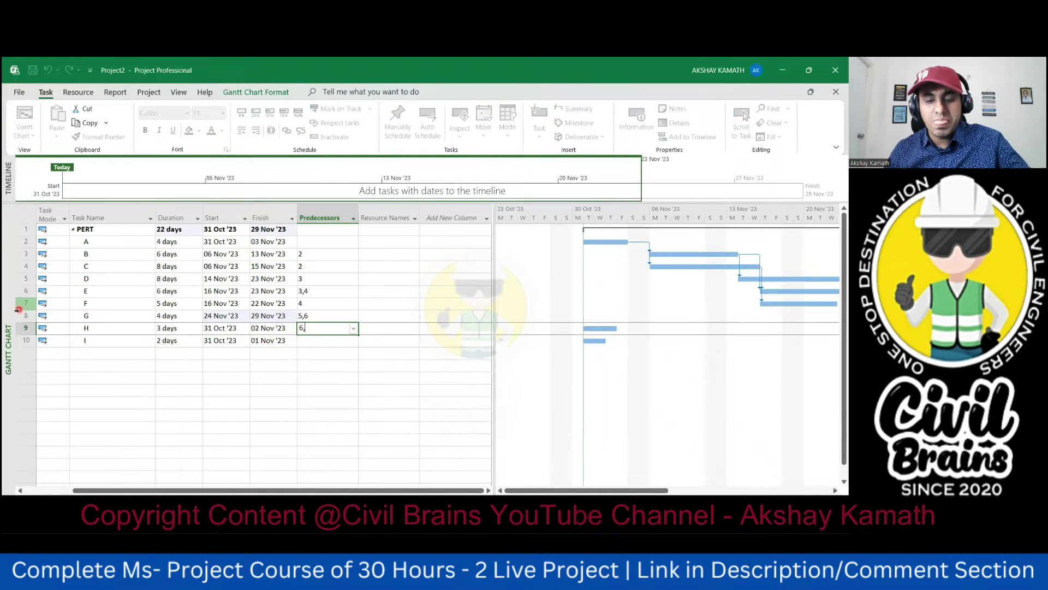
{"action": "left_click", "coordinate": [307, 400]}
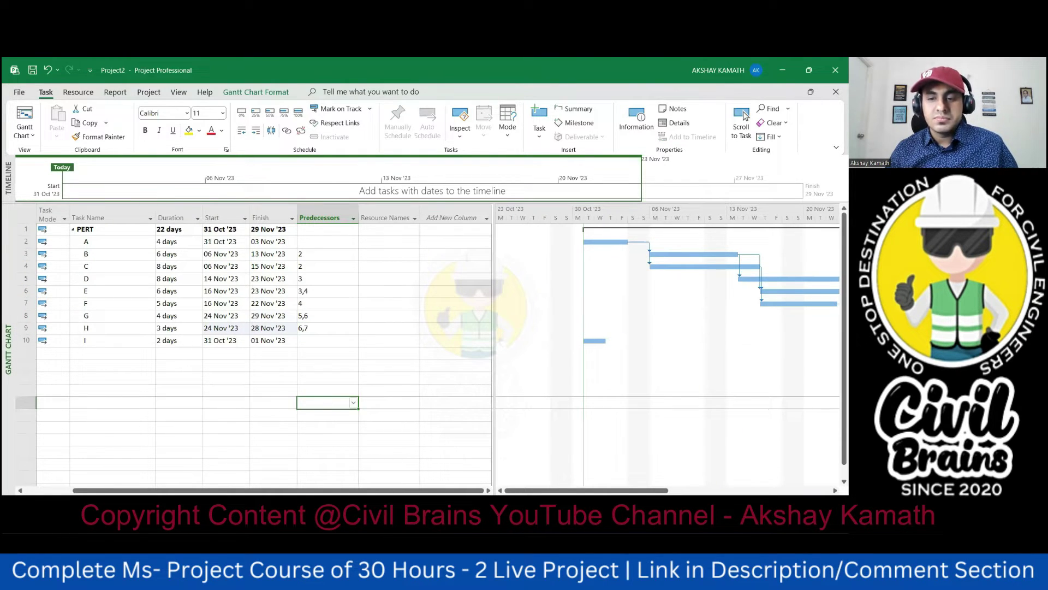
Enter tasks 8,9 (G and H) as predecessors of I and compare the project's total duration with the Excel network
{"action": "key", "text": "alt+Tab"}
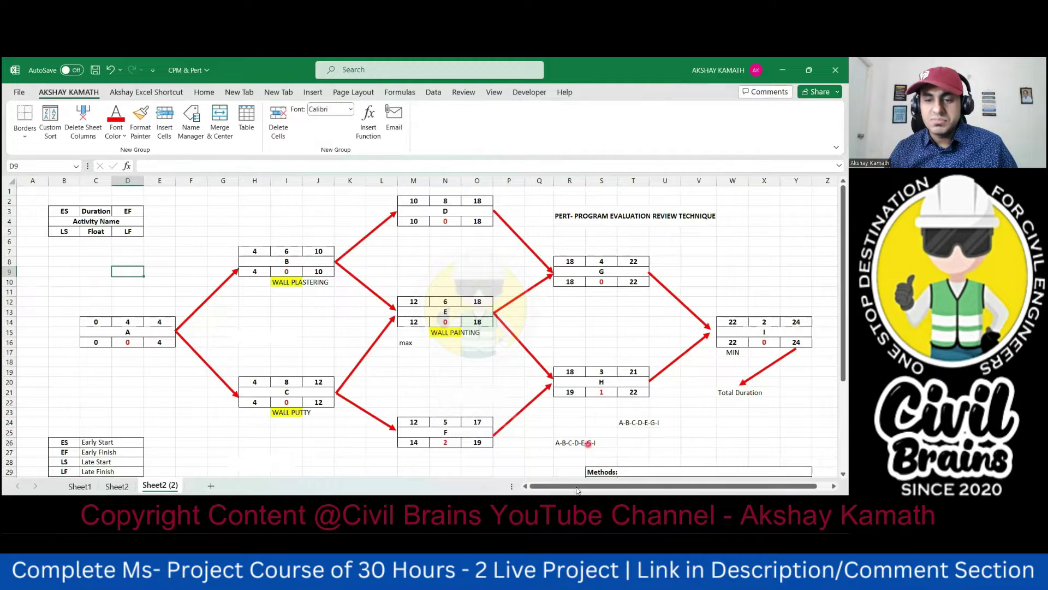
{"action": "key", "text": "alt+Tab"}
{"action": "left_click", "coordinate": [305, 340]}
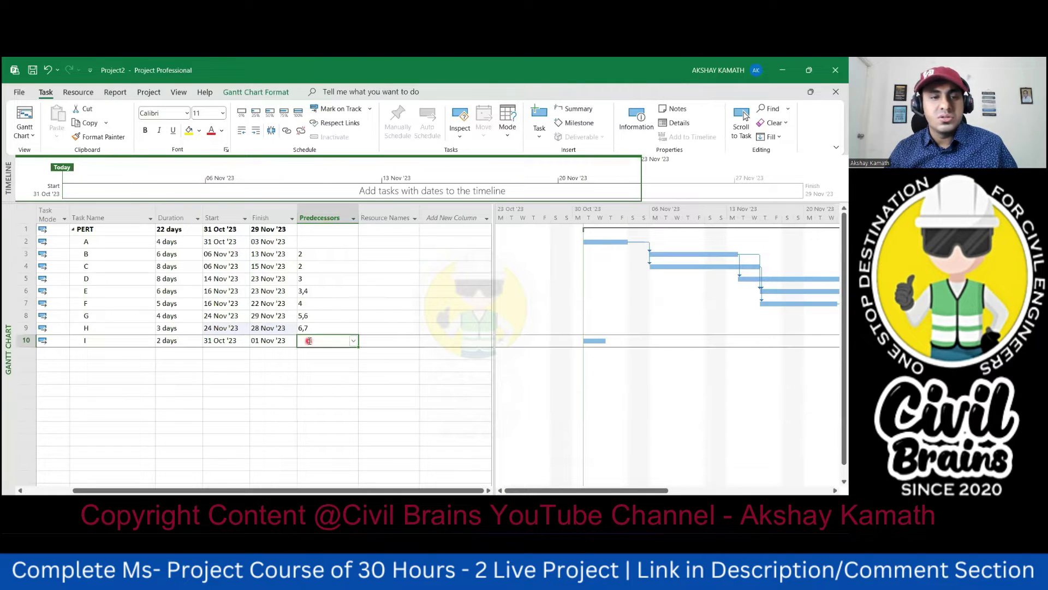
{"action": "type", "text": "8,"}
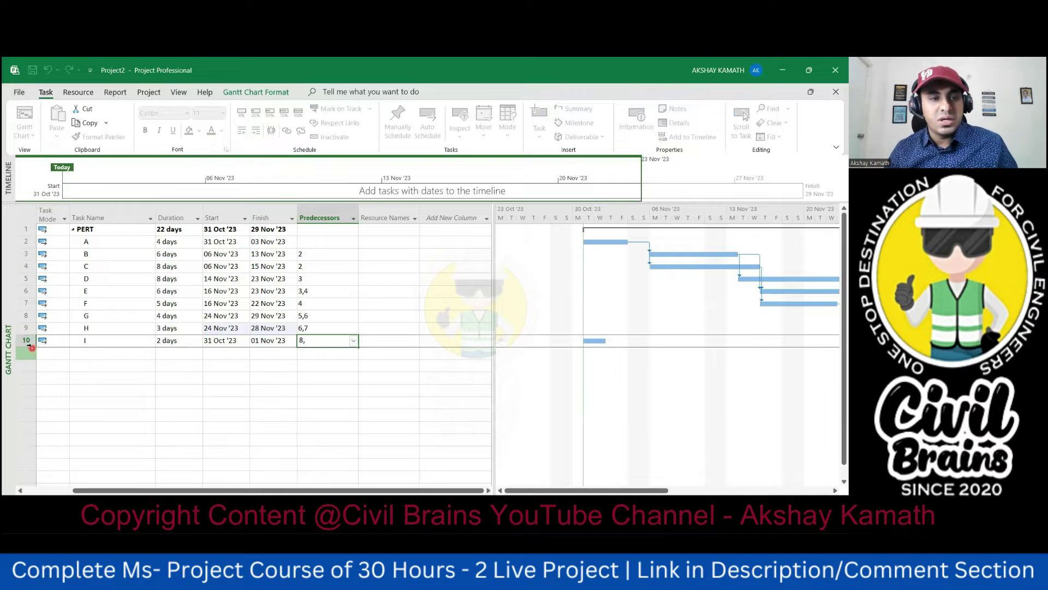
{"action": "type", "text": "9"}
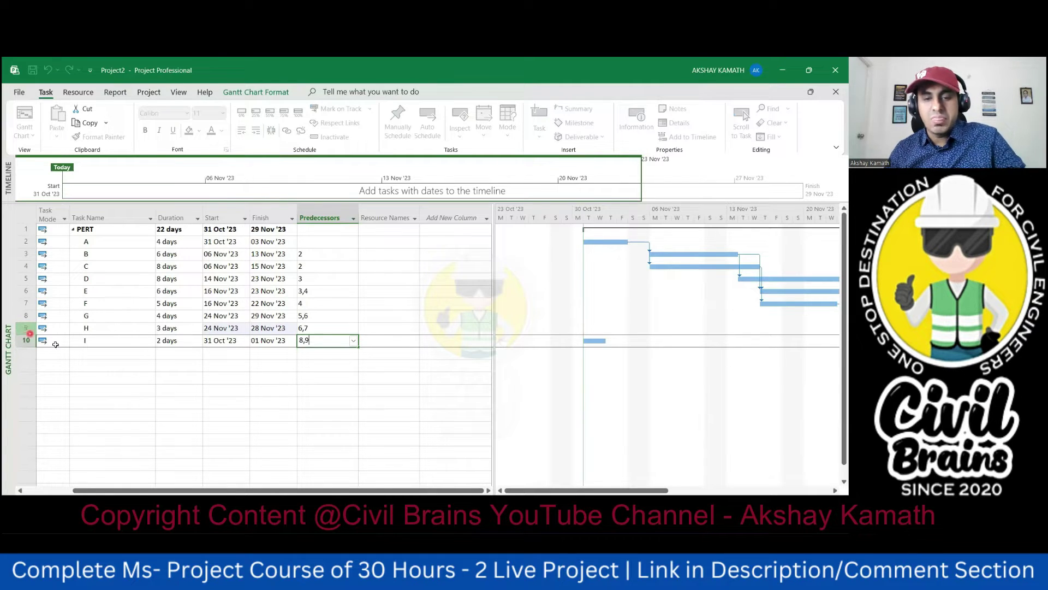
{"action": "left_click", "coordinate": [317, 402]}
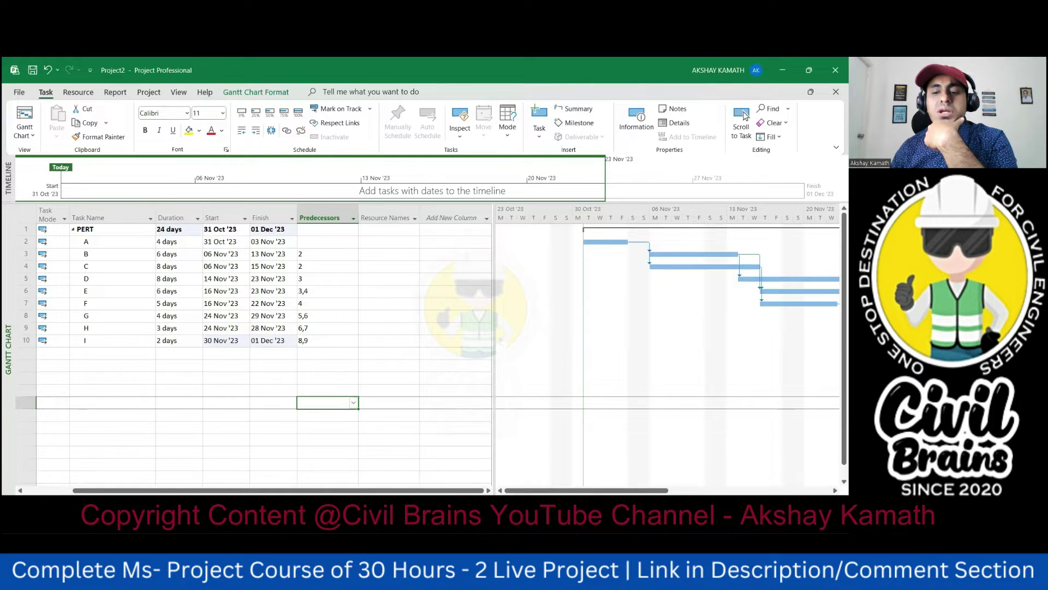
{"action": "key", "text": "alt+Tab"}
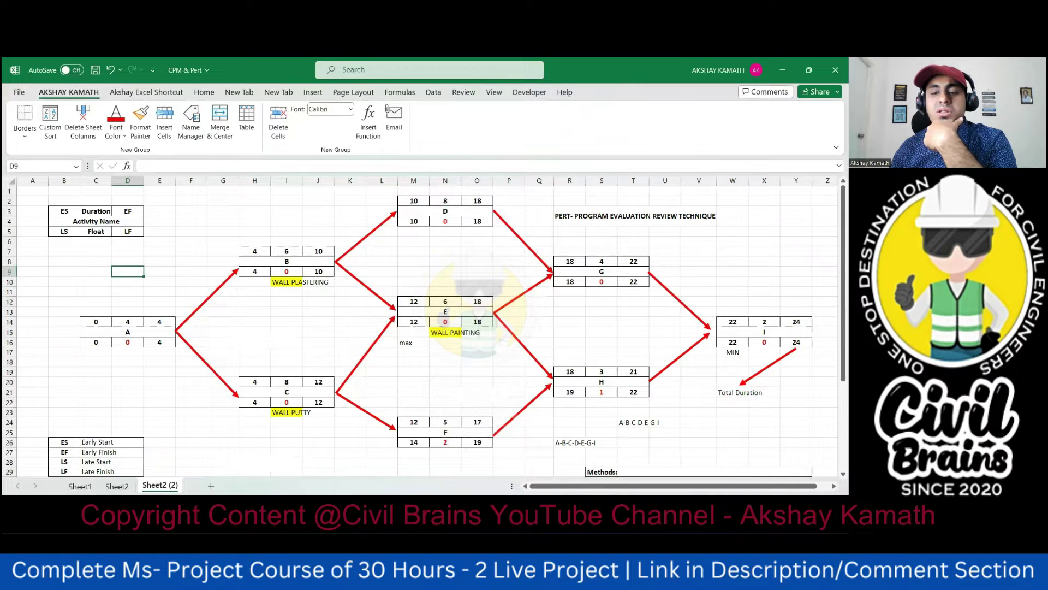
{"action": "key", "text": "alt+Tab"}
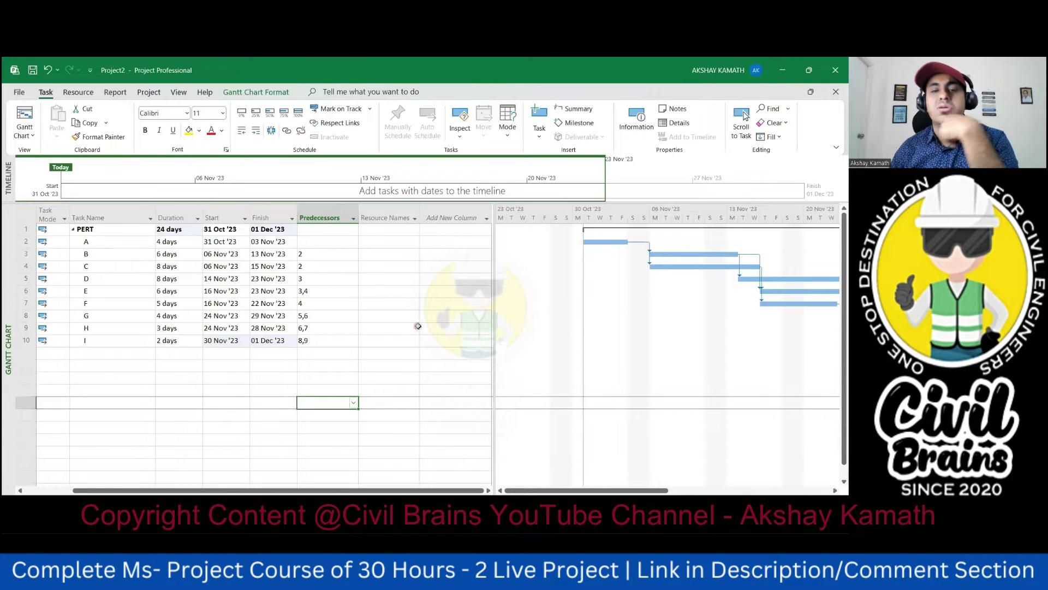
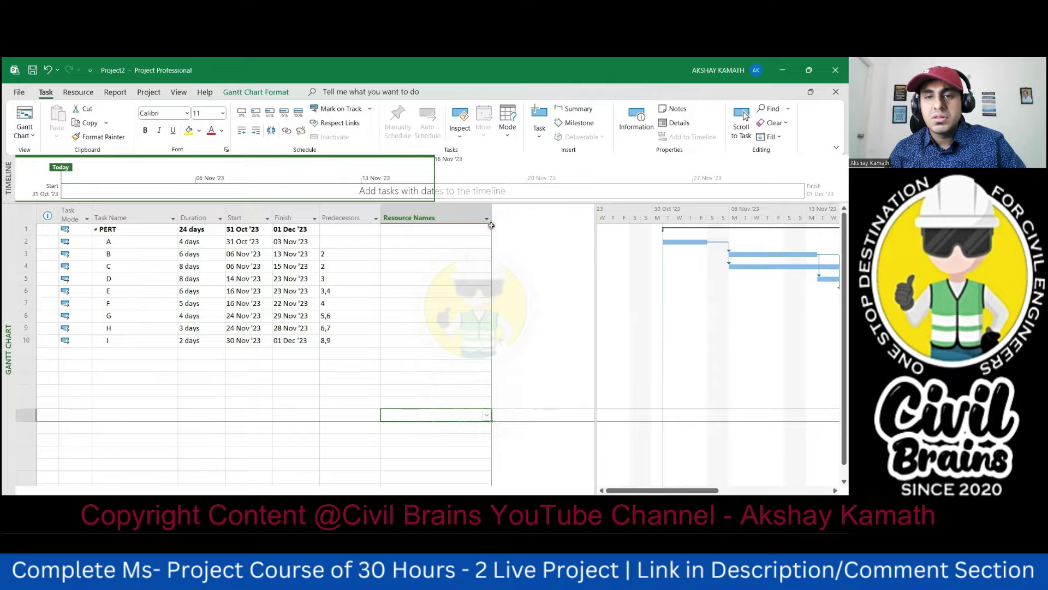
Undo the recent column changes in the task table to bring back the Add New Column column
{"action": "left_click_drag", "start_coordinate": [493, 217], "coordinate": [572, 219]}
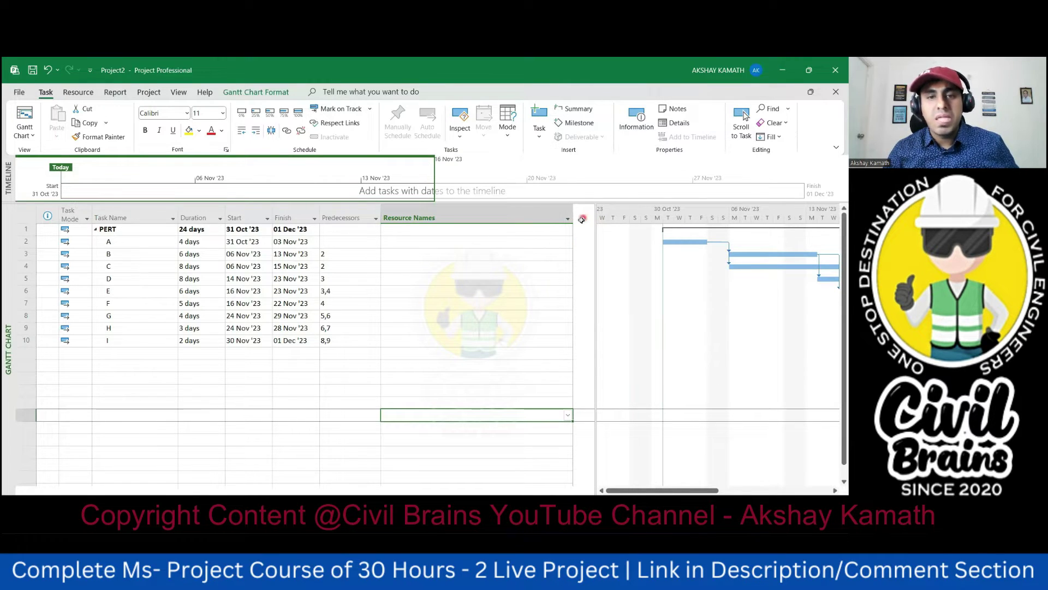
{"action": "key", "text": "ctrl+z"}
{"action": "key", "text": "ctrl+z"}
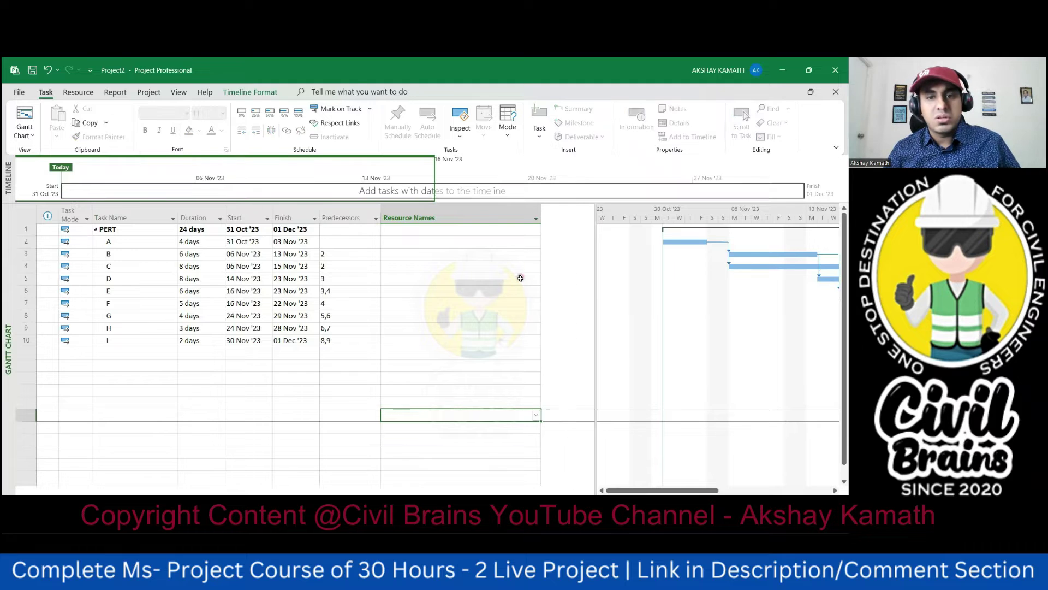
{"action": "key", "text": "ctrl+z"}
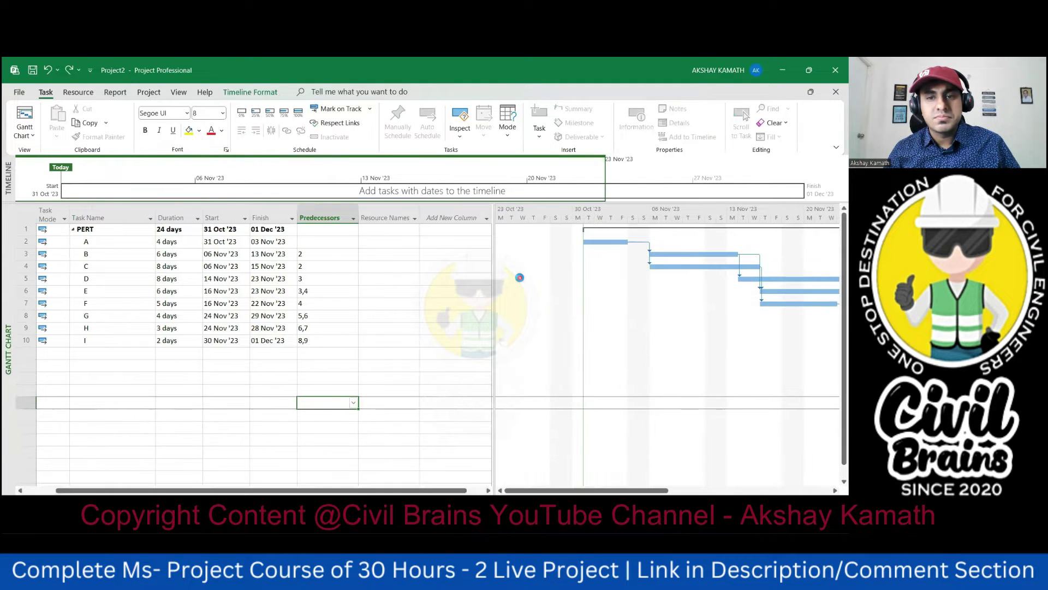
Widen the task table area beside the Gantt chart and add an Early Start column after Resource Names
{"action": "left_click", "coordinate": [445, 219]}
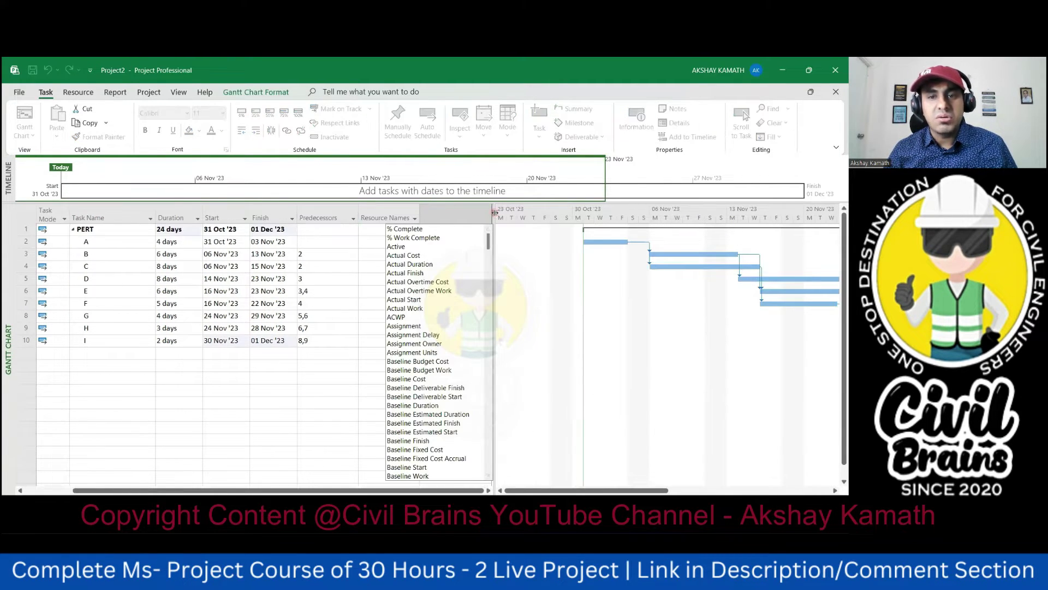
{"action": "left_click_drag", "start_coordinate": [493, 226], "coordinate": [548, 229]}
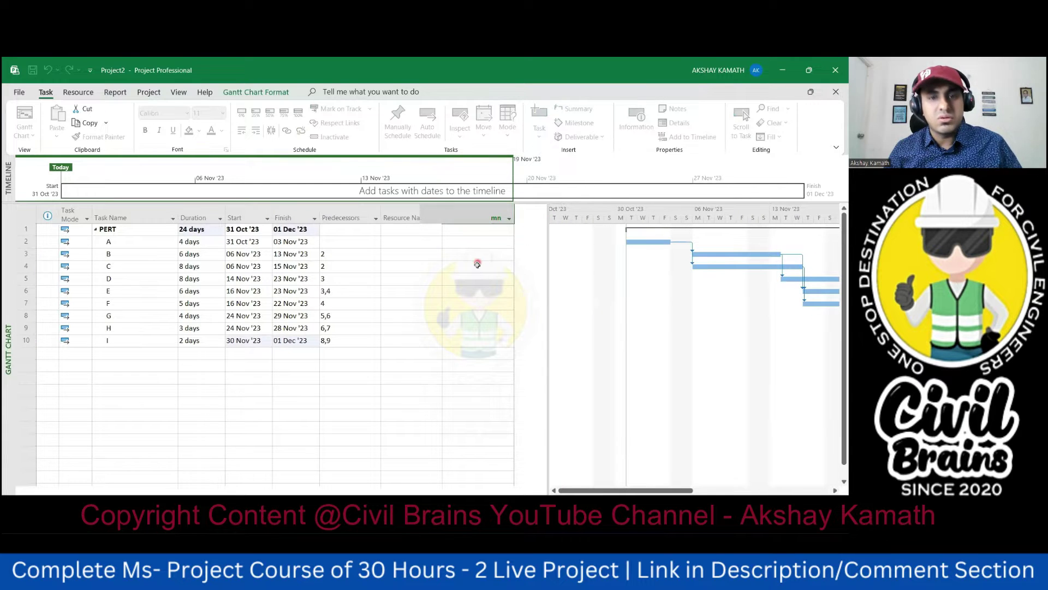
{"action": "left_click", "coordinate": [347, 427]}
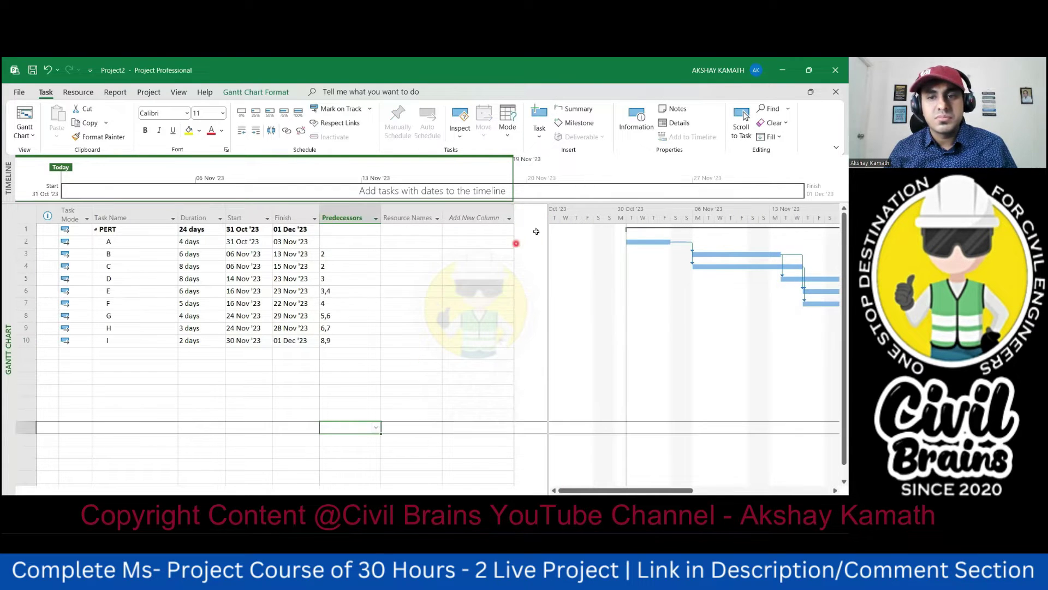
{"action": "left_click_drag", "start_coordinate": [514, 233], "coordinate": [545, 218]}
{"action": "left_click", "coordinate": [492, 279]}
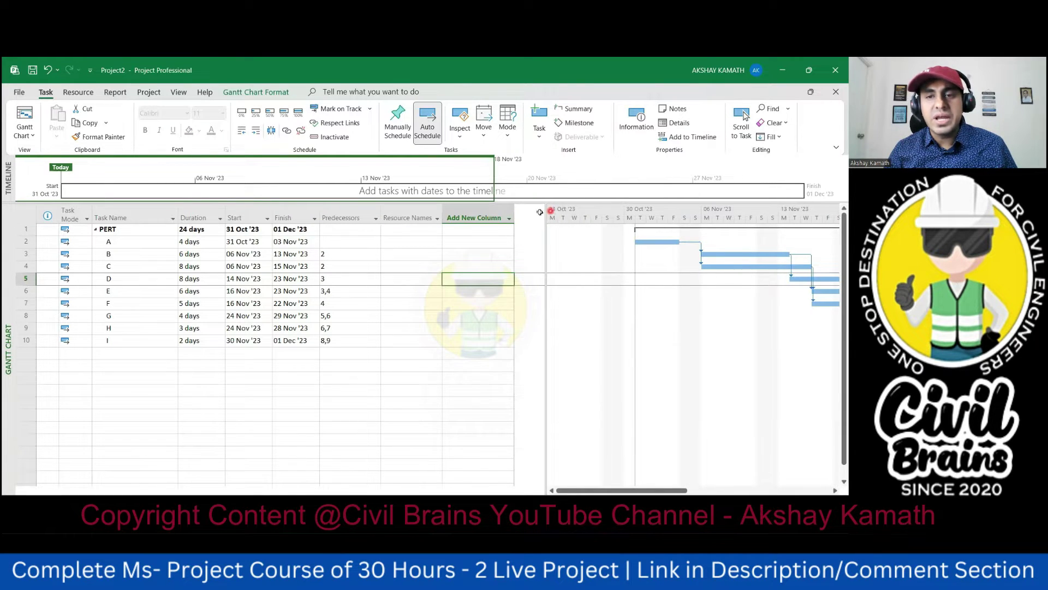
{"action": "left_click", "coordinate": [482, 217]}
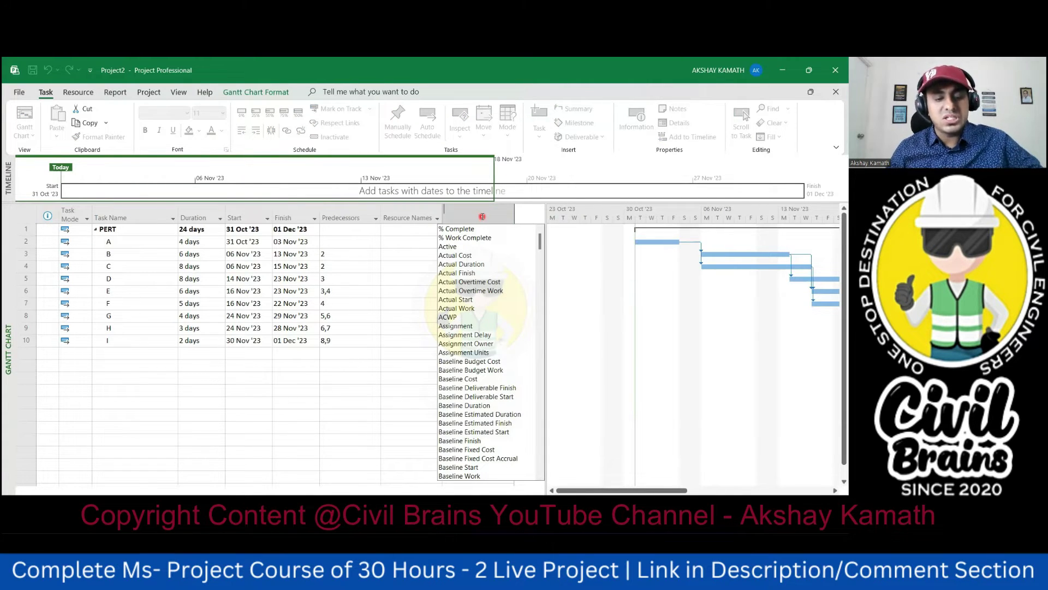
{"action": "type", "text": "EARly Finish"}
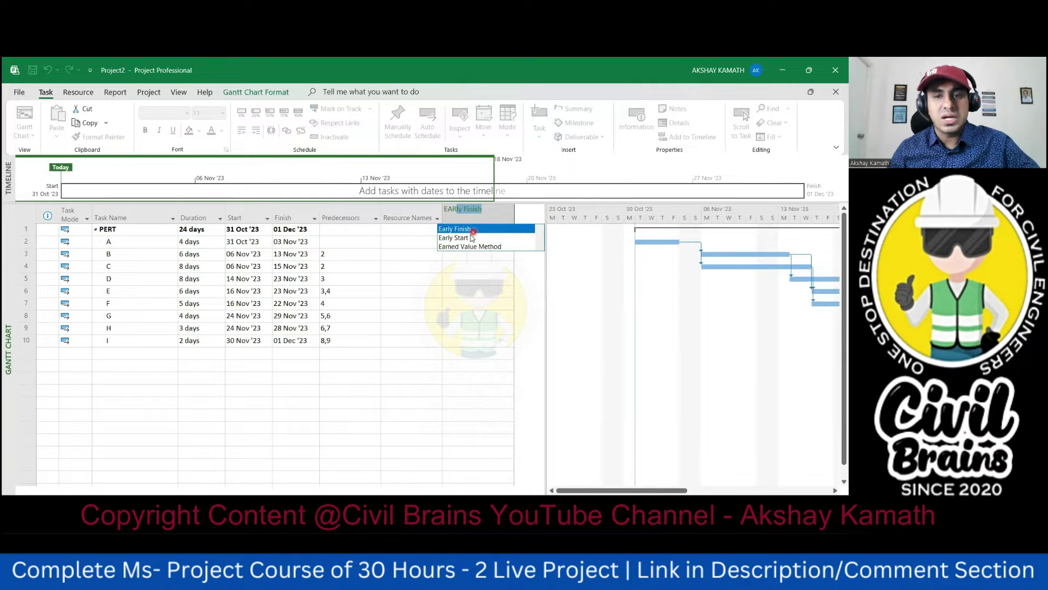
{"action": "left_click", "coordinate": [465, 238]}
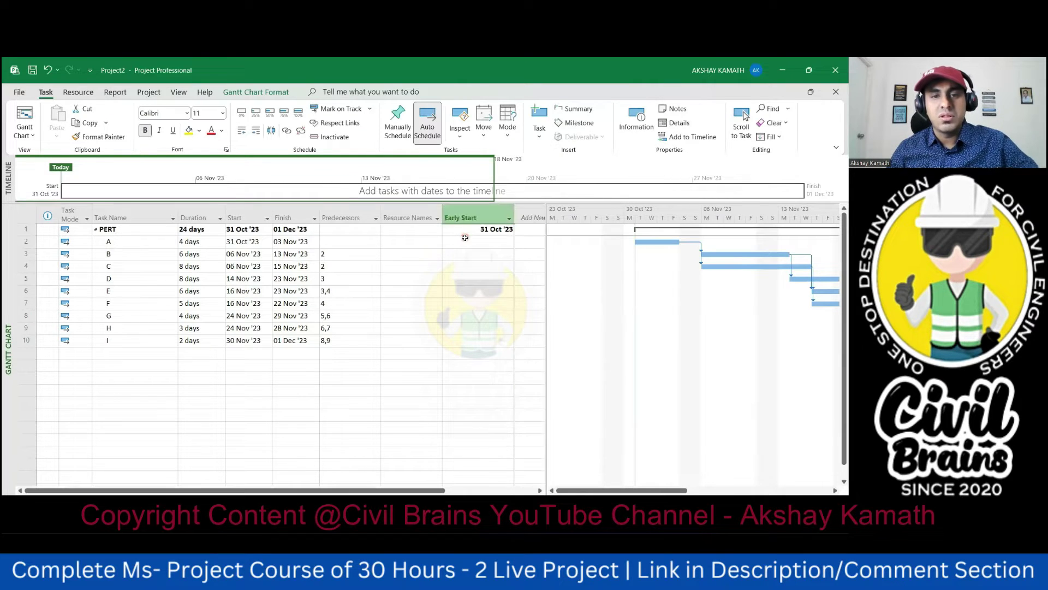
Hide the Resource Names and Predecessors columns in the task table
{"action": "left_click", "coordinate": [416, 218]}
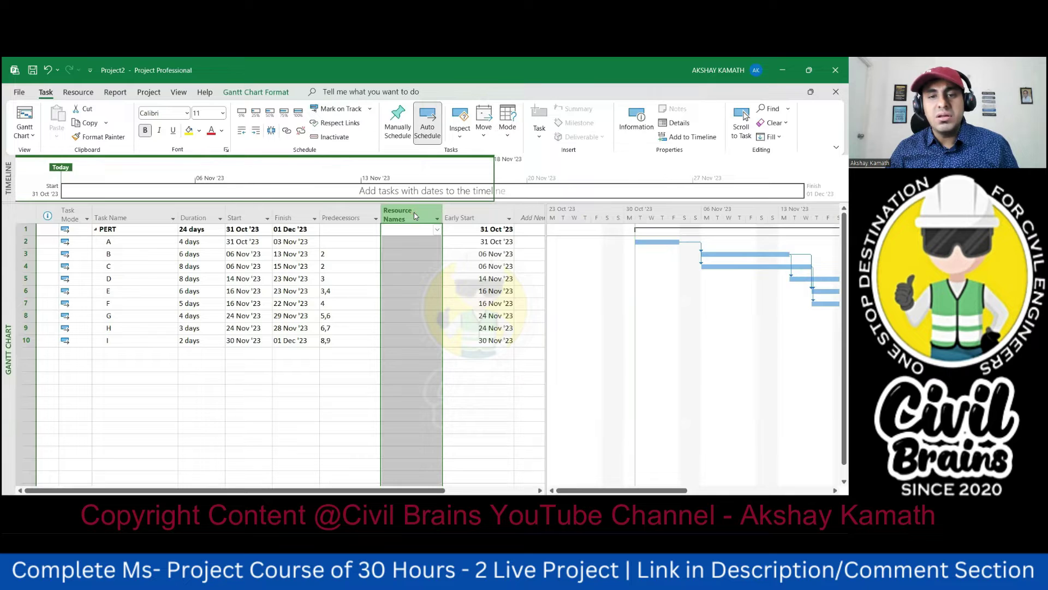
{"action": "right_click", "coordinate": [416, 216]}
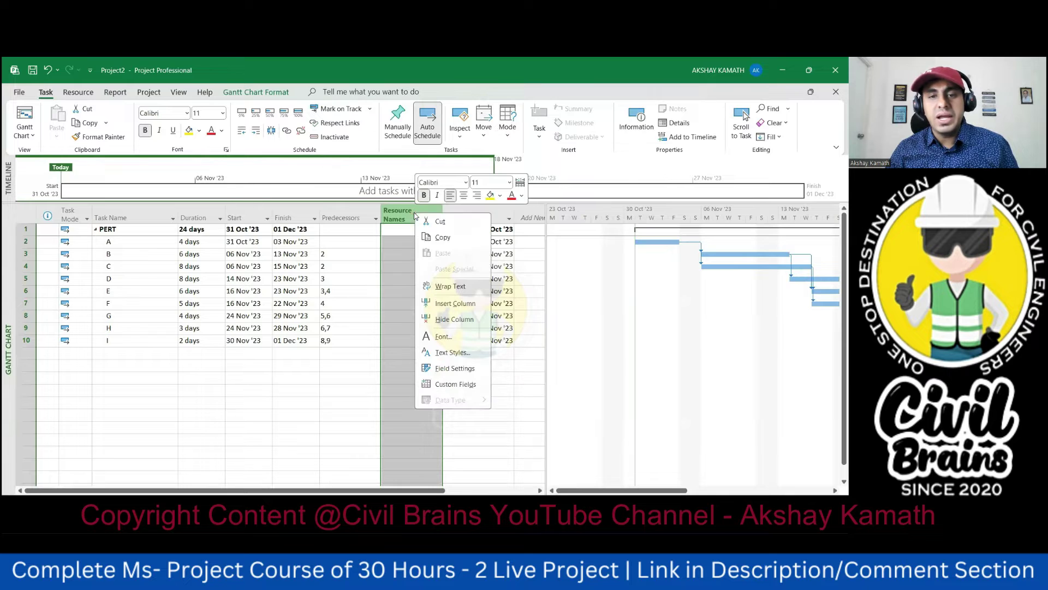
{"action": "left_click", "coordinate": [454, 320]}
{"action": "left_click", "coordinate": [349, 217]}
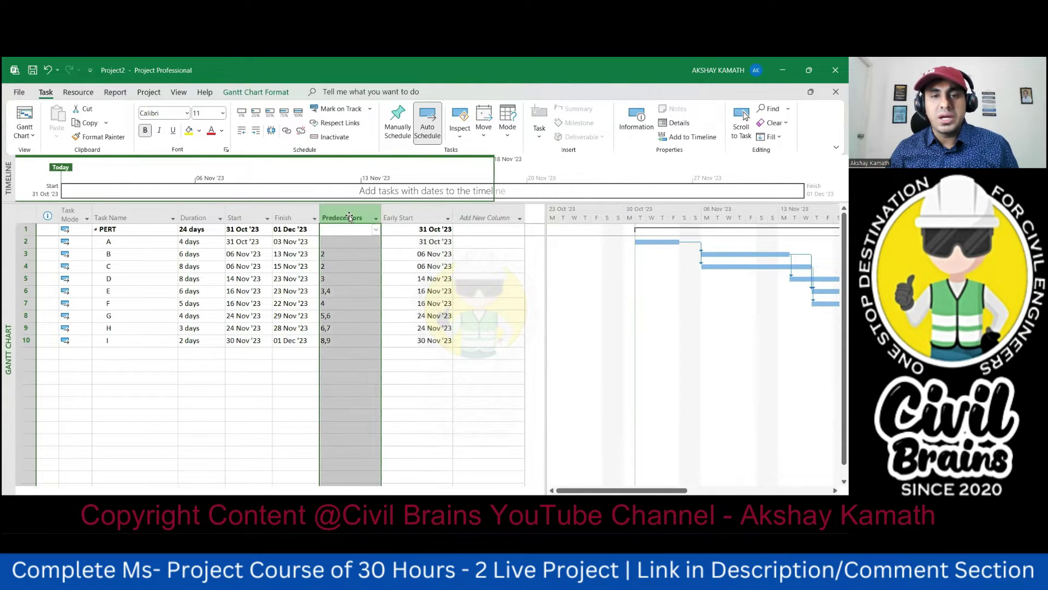
{"action": "right_click", "coordinate": [349, 216]}
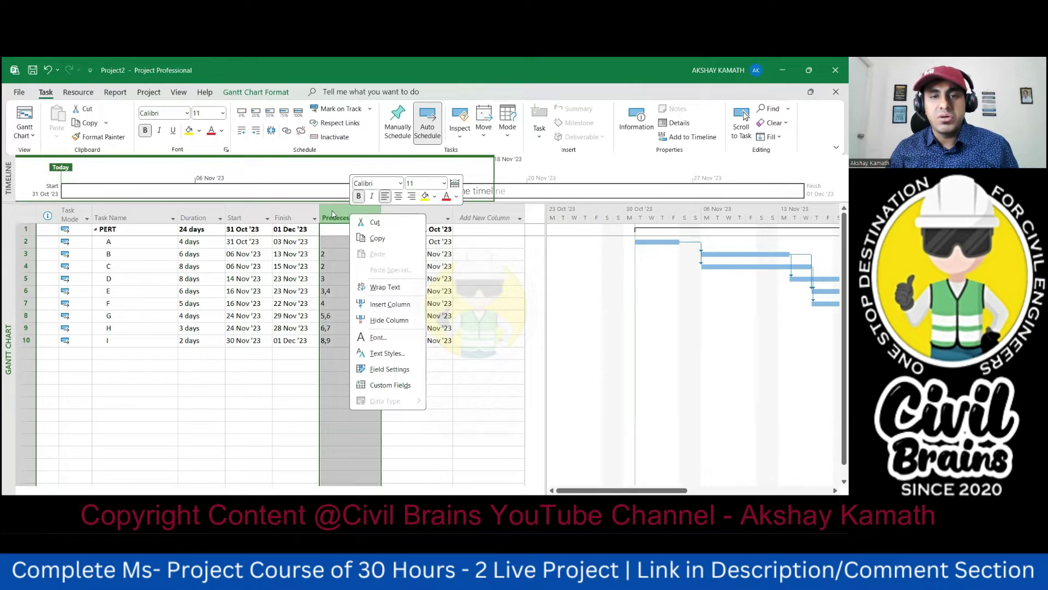
{"action": "left_click", "coordinate": [336, 215]}
{"action": "right_click", "coordinate": [351, 217]}
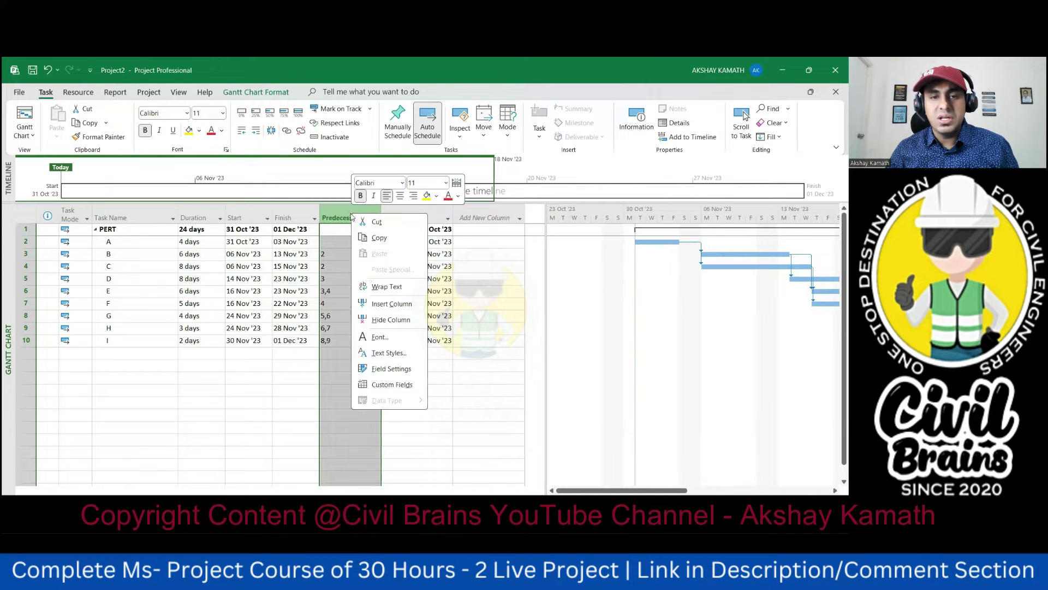
{"action": "left_click", "coordinate": [394, 320]}
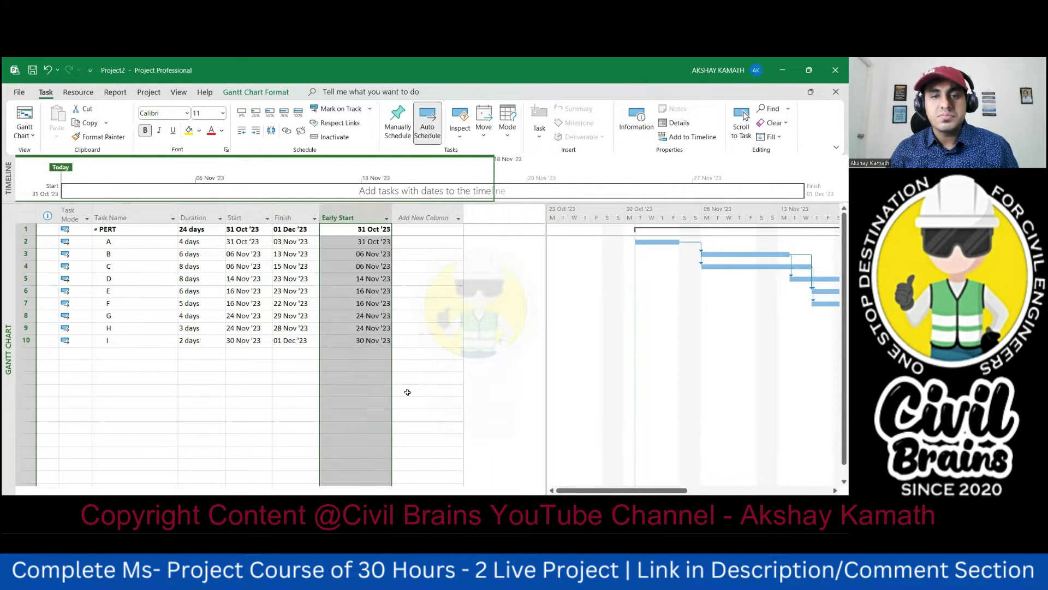
{"action": "left_click", "coordinate": [409, 391]}
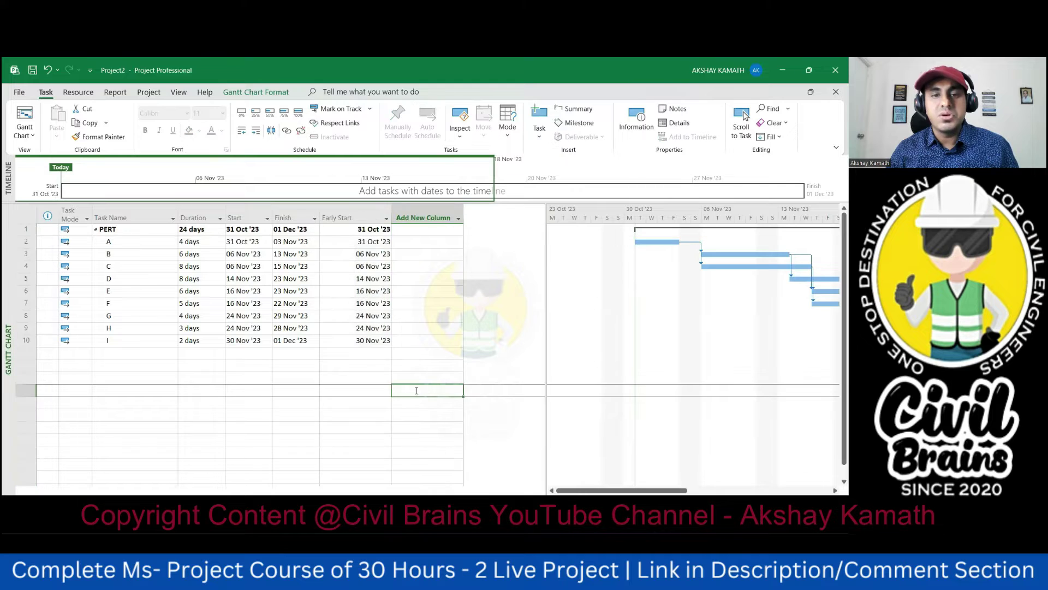
Add Early Finish and Late Start columns to the task table after Early Start
{"action": "left_click", "coordinate": [423, 217]}
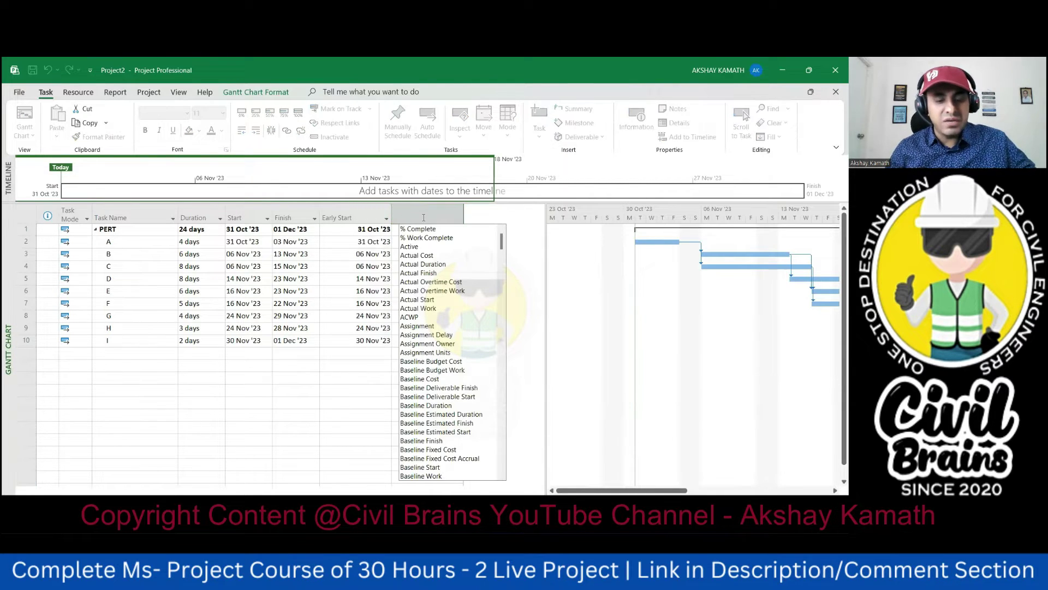
{"action": "type", "text": "EAR"}
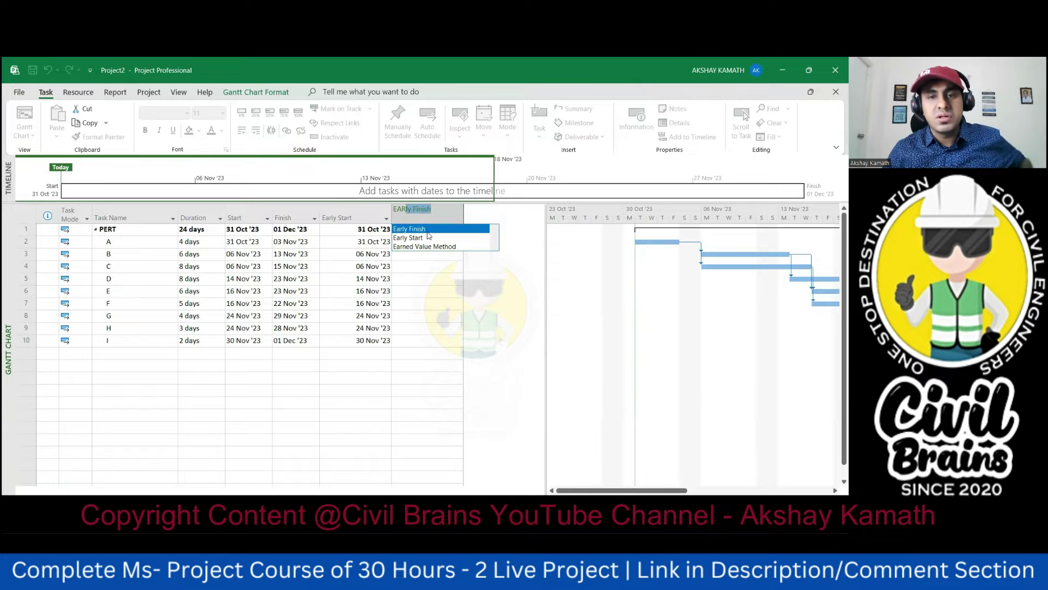
{"action": "left_click", "coordinate": [429, 229]}
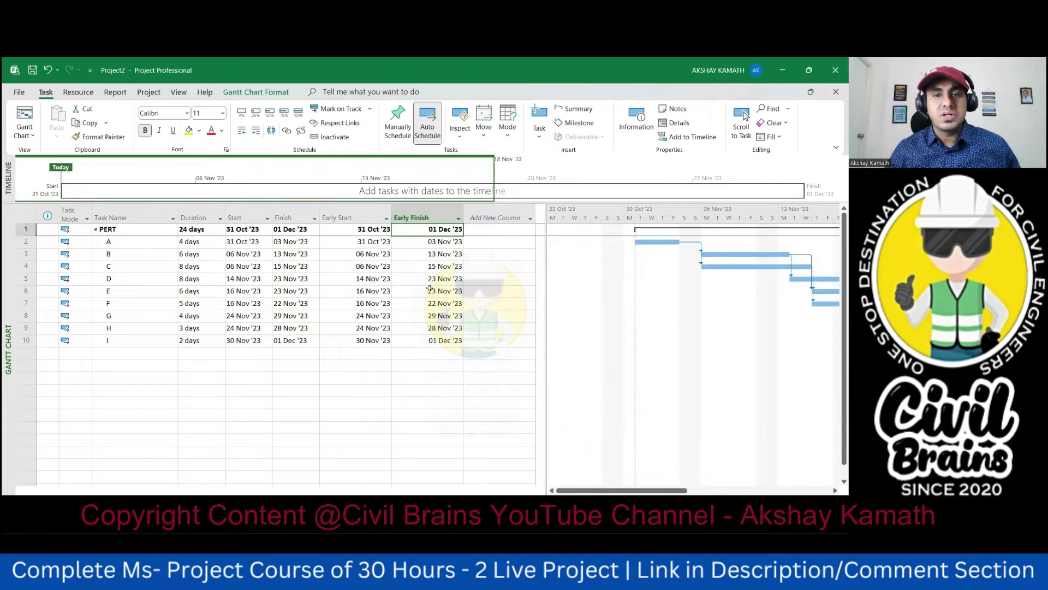
{"action": "left_click", "coordinate": [502, 214]}
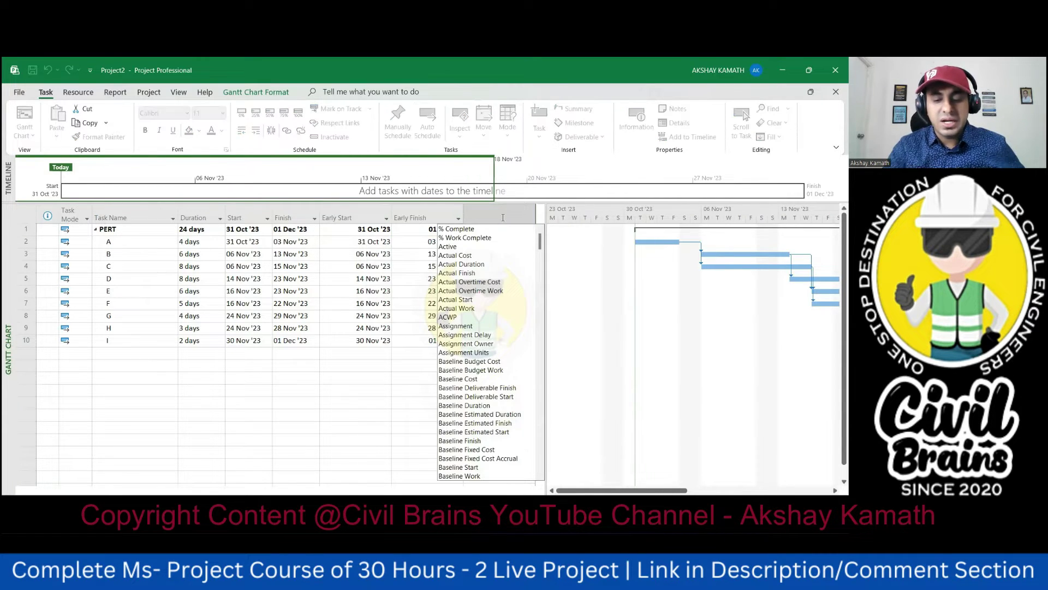
{"action": "type", "text": "Late Finish"}
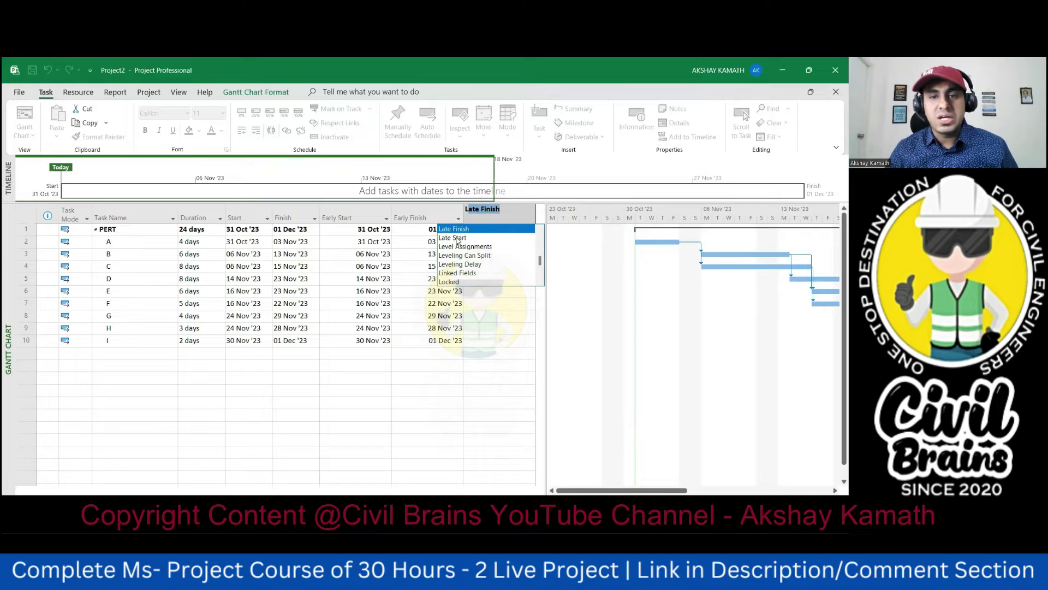
{"action": "left_click", "coordinate": [456, 238]}
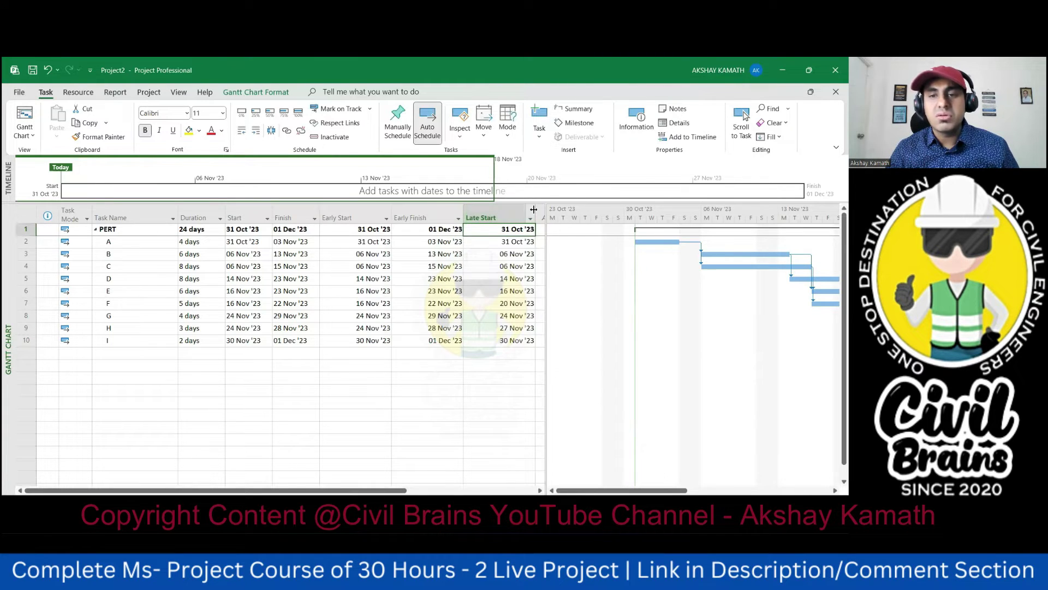
Widen the task table area further and add a Late Finish column after Late Start
{"action": "left_click_drag", "start_coordinate": [546, 216], "coordinate": [631, 217]}
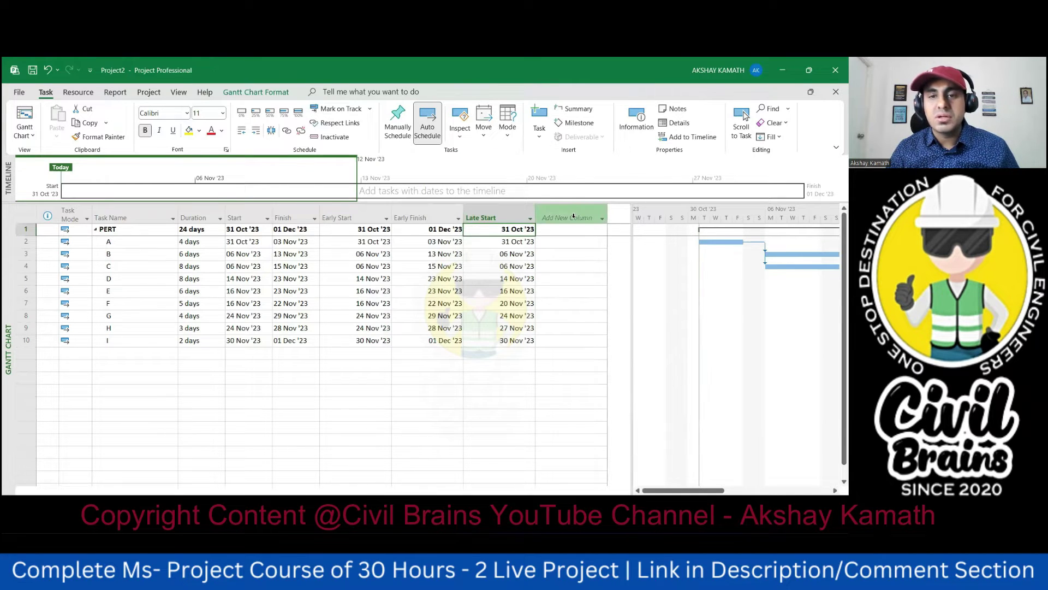
{"action": "left_click", "coordinate": [573, 217]}
{"action": "type", "text": "LATe Finish"}
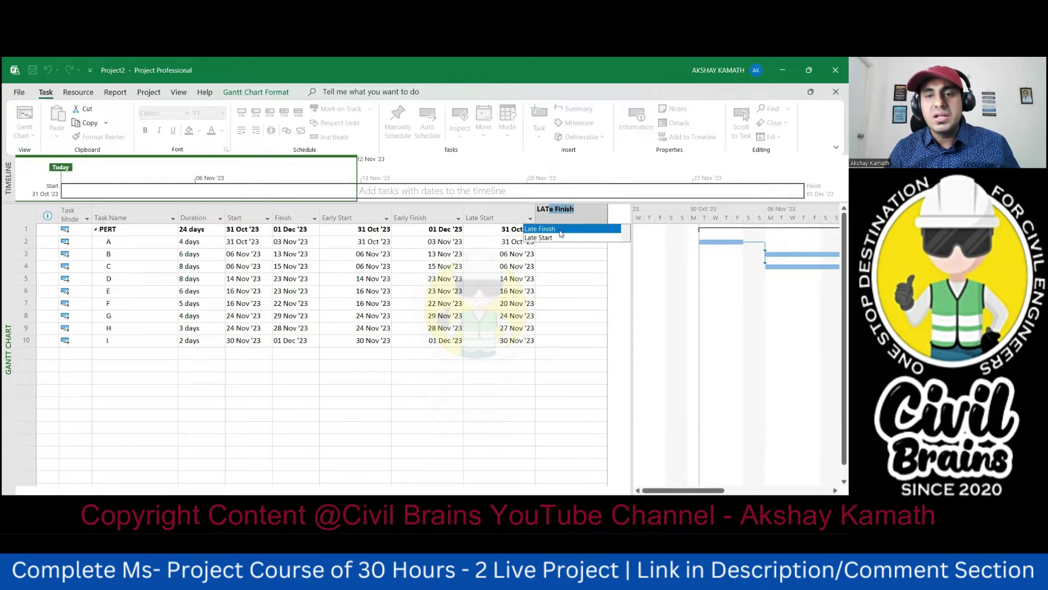
{"action": "left_click", "coordinate": [560, 230]}
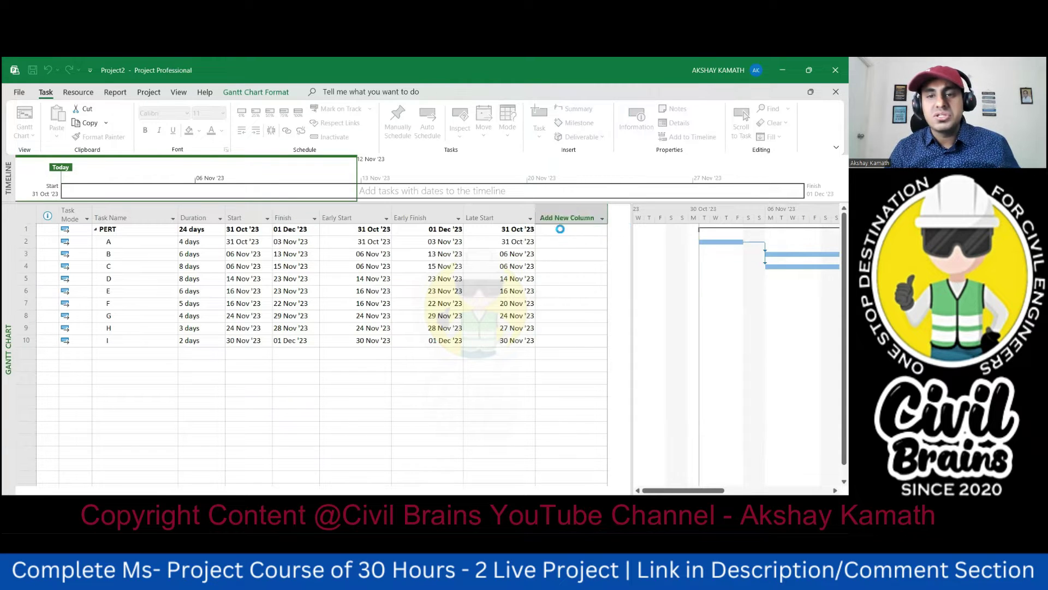
Make more room for the task table and add a Total Slack column after Late Finish
{"action": "left_click_drag", "start_coordinate": [629, 211], "coordinate": [683, 212]}
{"action": "left_click", "coordinate": [630, 213]}
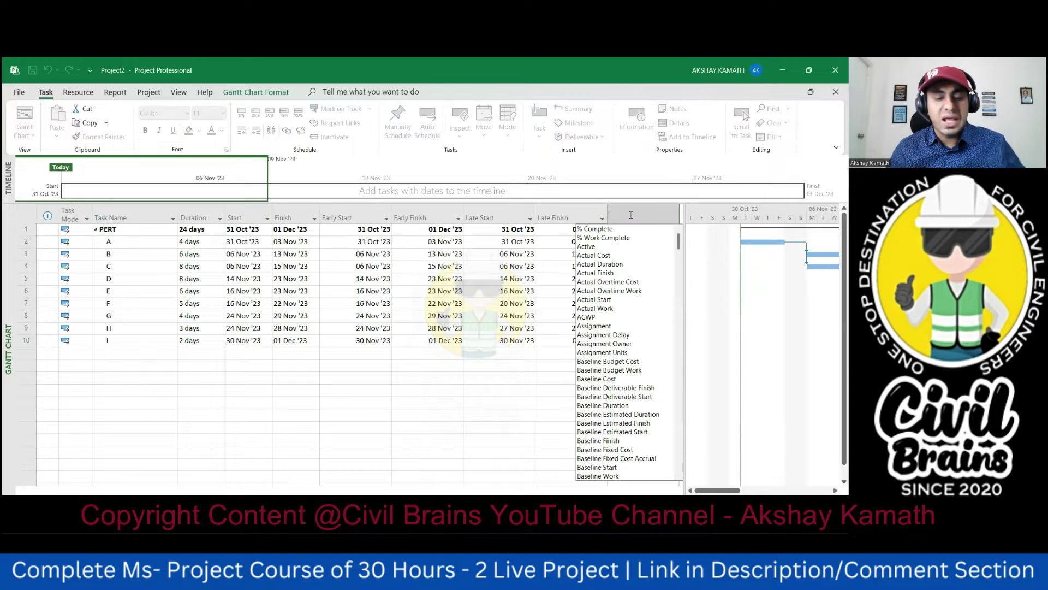
{"action": "type", "text": "TOtal Slack"}
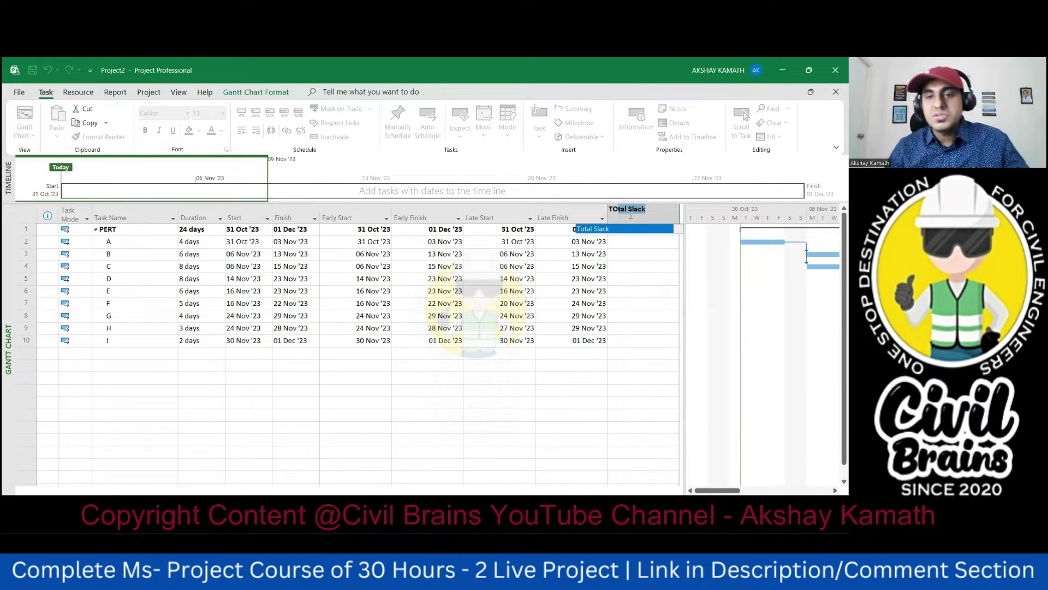
{"action": "left_click", "coordinate": [621, 232]}
{"action": "left_click", "coordinate": [627, 350]}
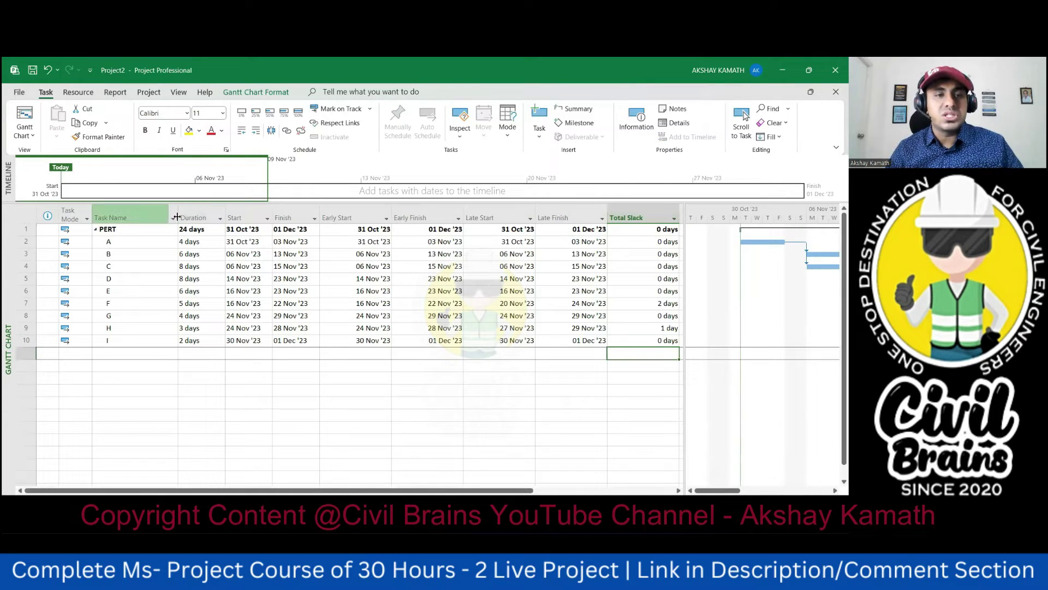
Narrow the Task Name column and hide the Indicators and Task Mode columns
{"action": "left_click_drag", "start_coordinate": [177, 218], "coordinate": [138, 227]}
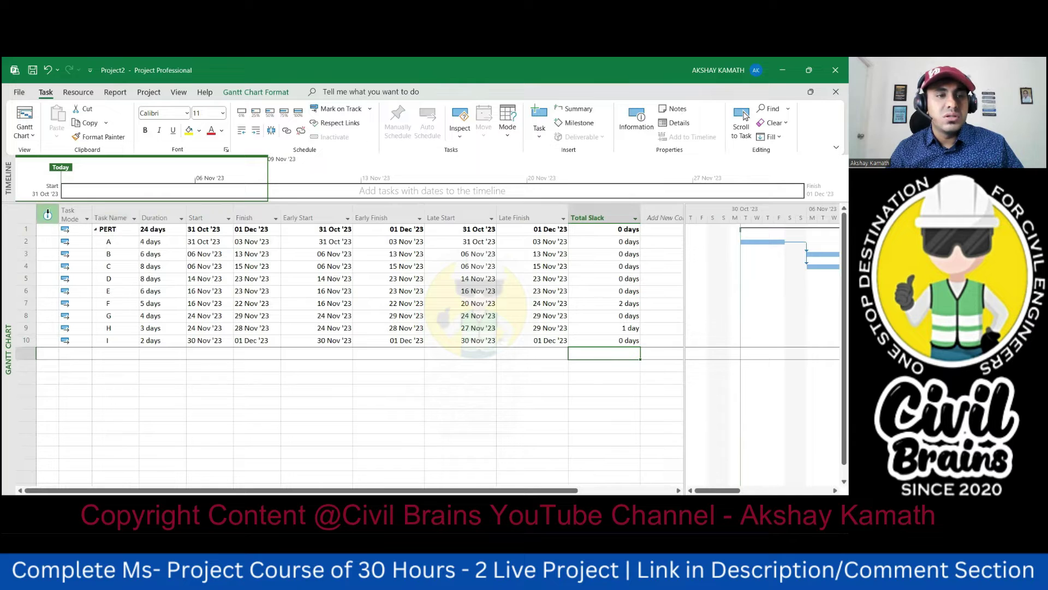
{"action": "left_click", "coordinate": [71, 216]}
{"action": "right_click", "coordinate": [71, 218]}
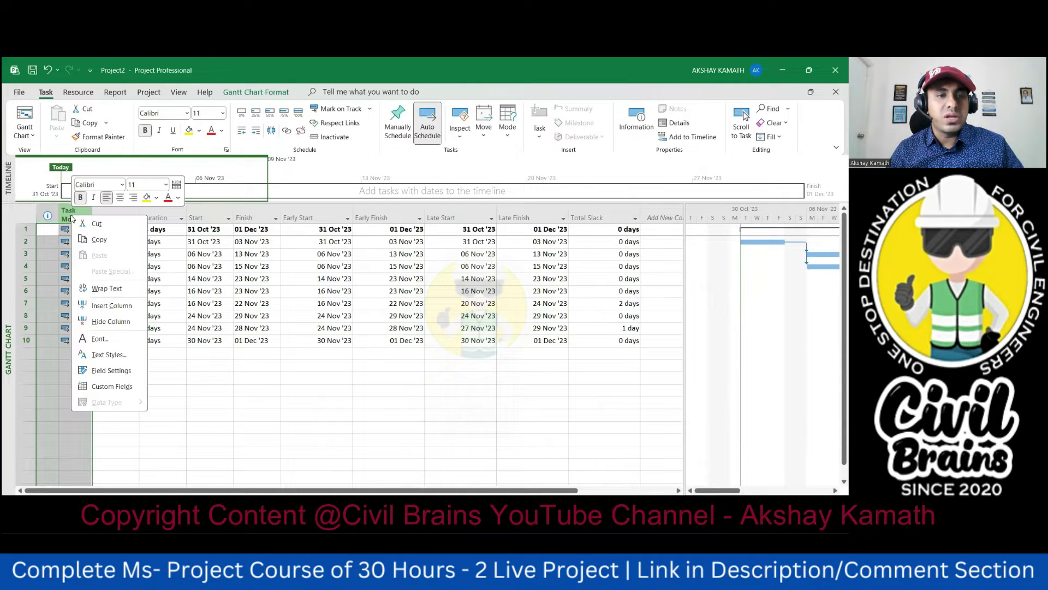
{"action": "left_click", "coordinate": [112, 316]}
{"action": "left_click", "coordinate": [194, 397]}
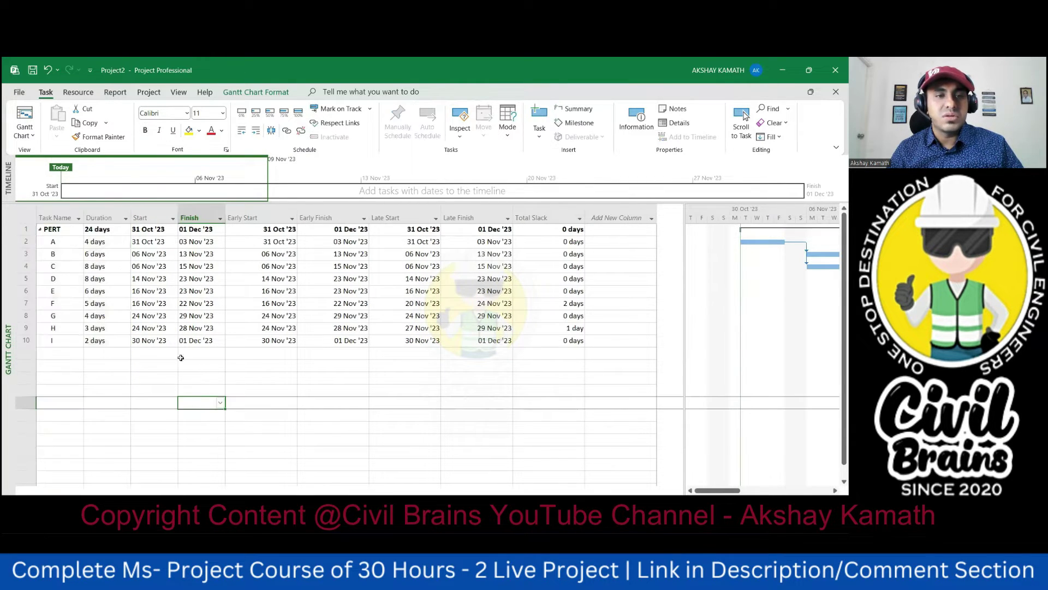
Narrow the Finish, Early Start, Early Finish, Late Start, Late Finish and Total Slack columns to fit their contents
{"action": "left_click_drag", "start_coordinate": [223, 217], "coordinate": [217, 217]}
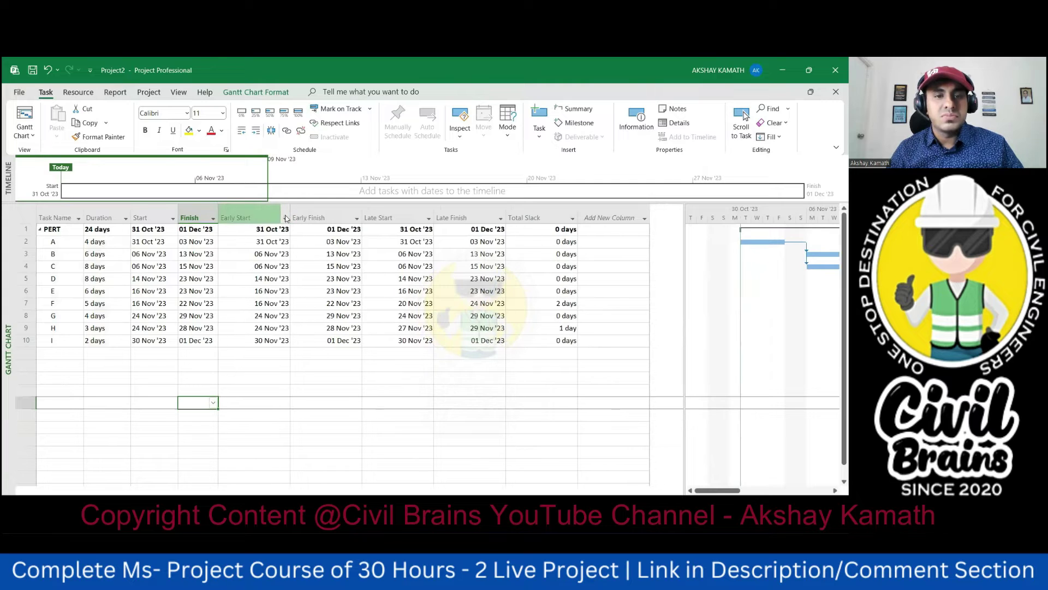
{"action": "left_click_drag", "start_coordinate": [289, 213], "coordinate": [326, 218]}
{"action": "left_click", "coordinate": [400, 218]}
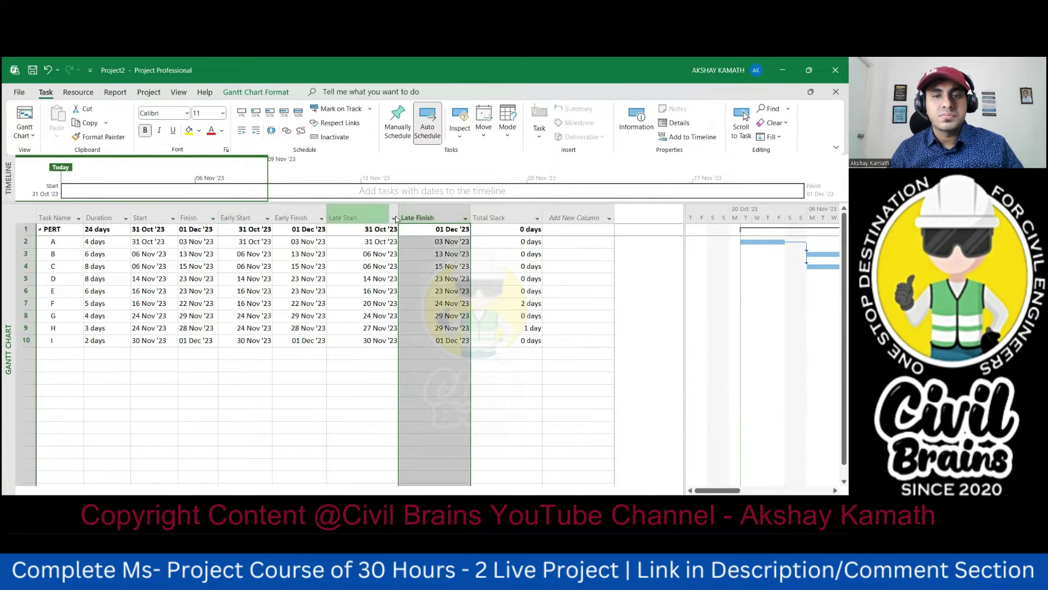
{"action": "left_click_drag", "start_coordinate": [398, 211], "coordinate": [385, 216]}
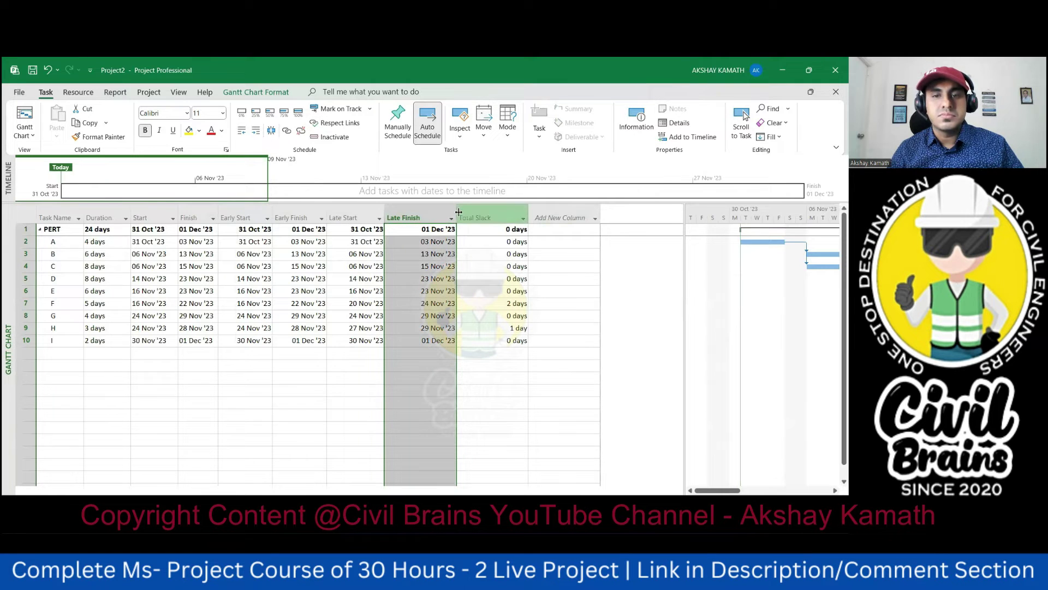
{"action": "left_click_drag", "start_coordinate": [448, 217], "coordinate": [446, 217]}
{"action": "left_click_drag", "start_coordinate": [518, 216], "coordinate": [500, 217]}
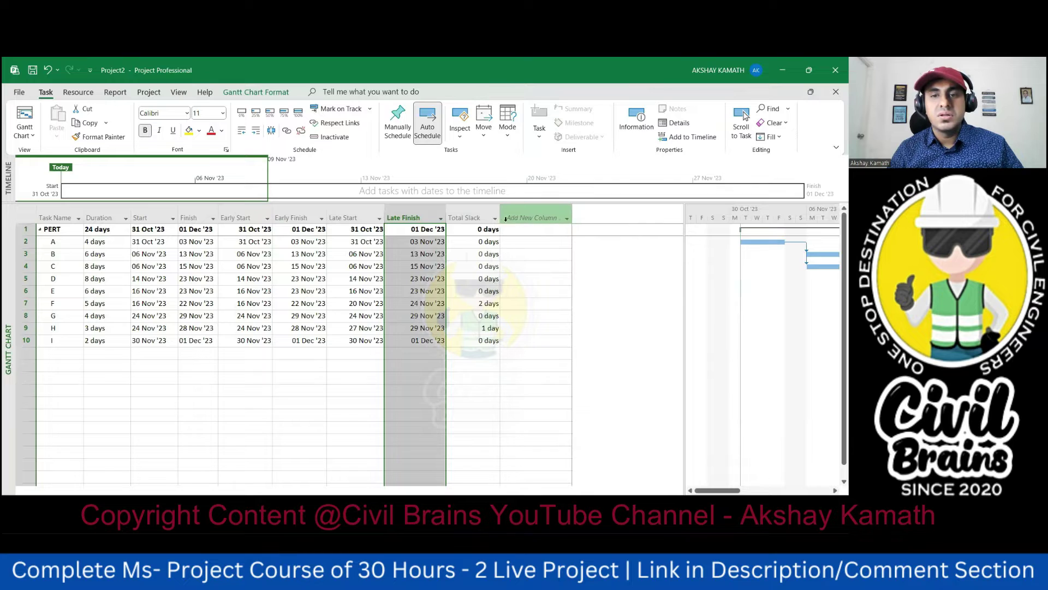
Remove the Add New Column column from view and shrink the task table area to end just after Total Slack
{"action": "left_click", "coordinate": [538, 217]}
{"action": "left_click", "coordinate": [461, 372]}
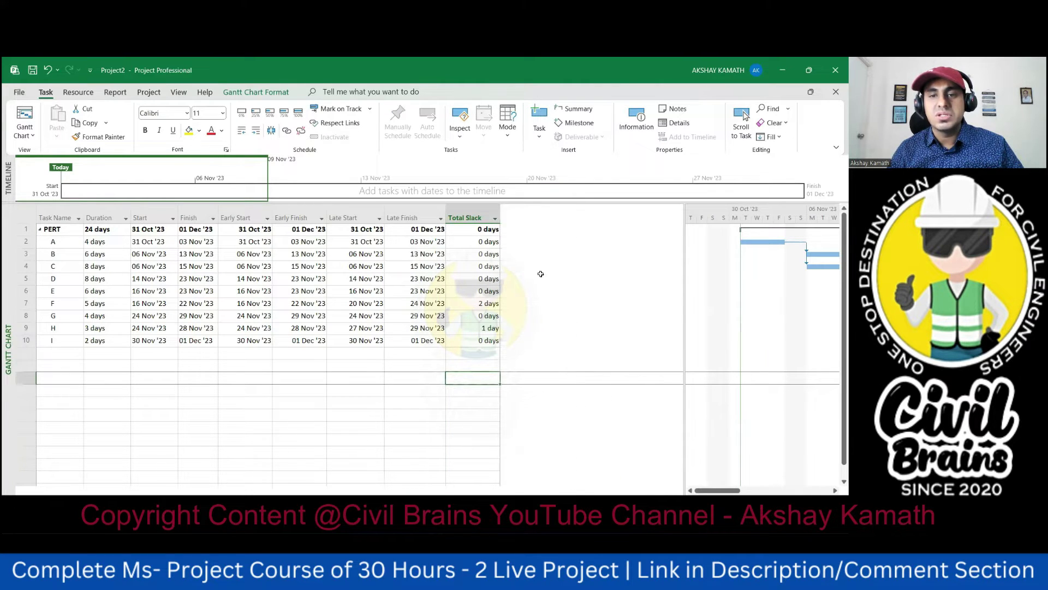
{"action": "left_click_drag", "start_coordinate": [685, 223], "coordinate": [502, 246]}
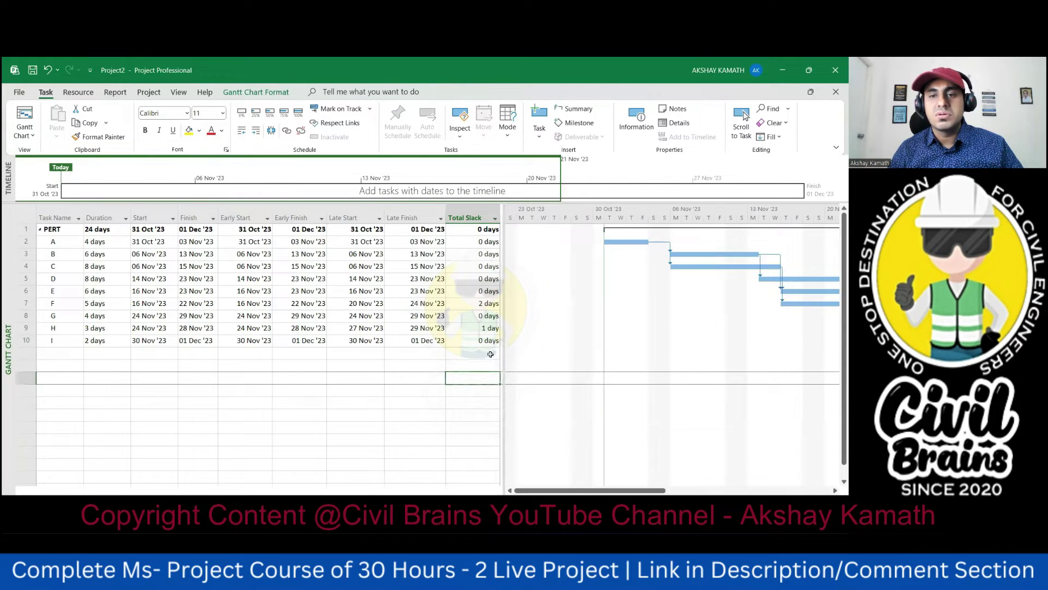
{"action": "left_click", "coordinate": [464, 424]}
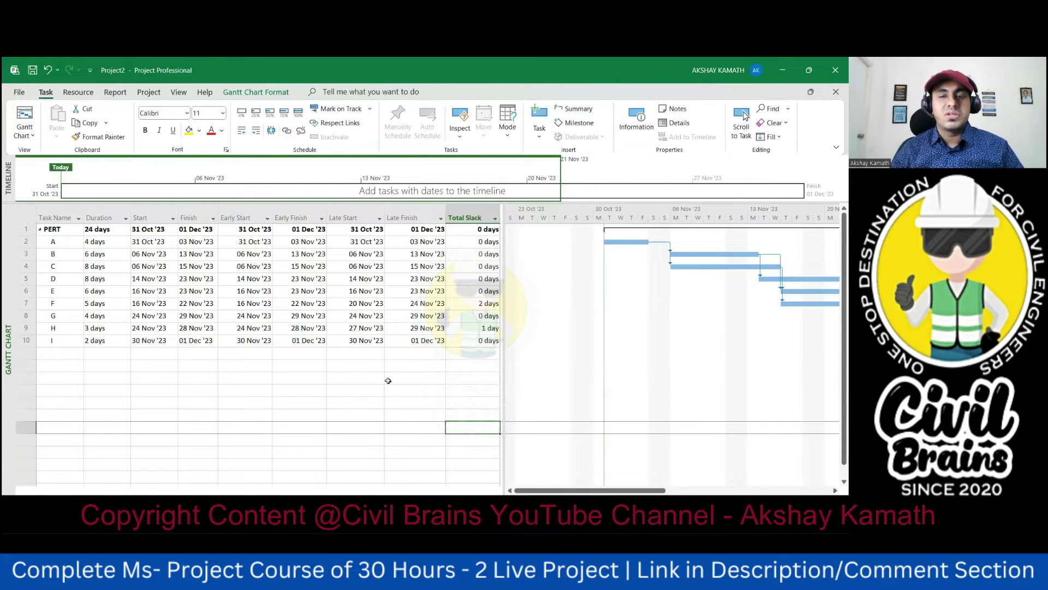
{"action": "left_click", "coordinate": [372, 389]}
{"action": "left_click", "coordinate": [322, 412]}
{"action": "left_click", "coordinate": [160, 441]}
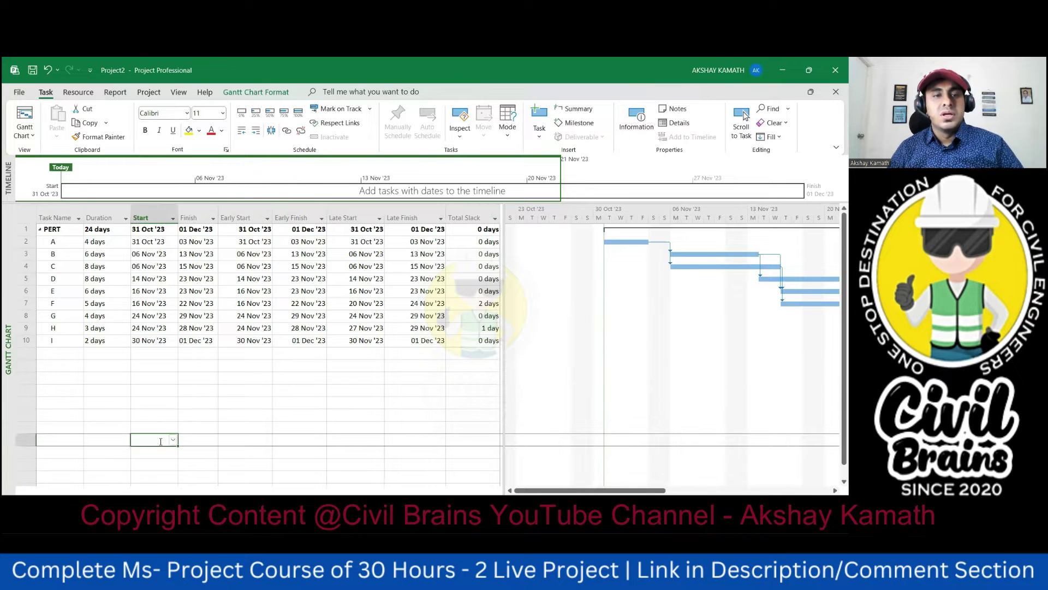
Zoom the Gantt chart timescale to show the entire project
{"action": "right_click", "coordinate": [557, 211]}
{"action": "left_click", "coordinate": [586, 234]}
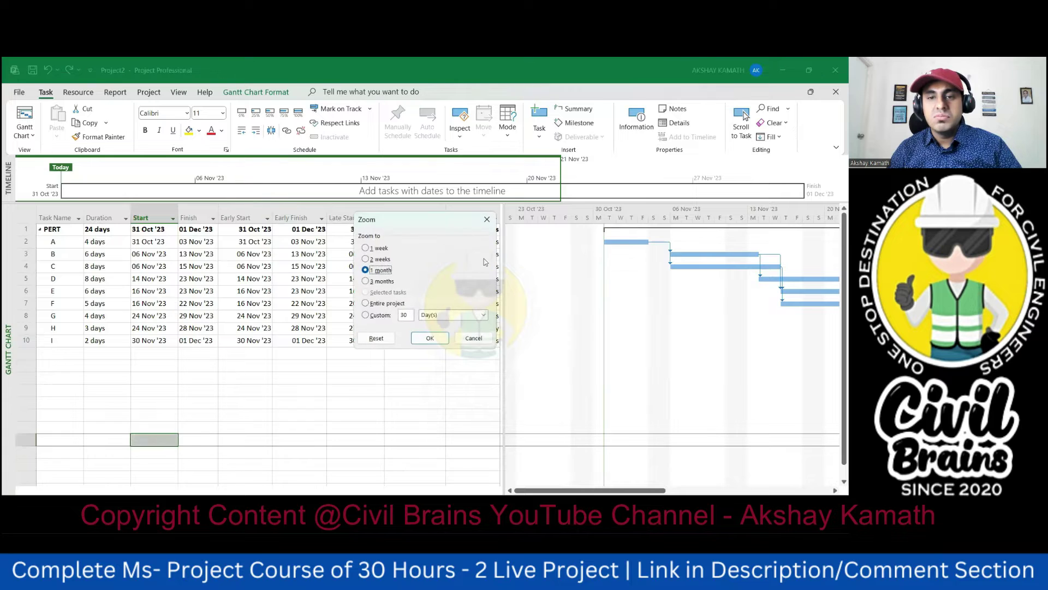
{"action": "left_click", "coordinate": [365, 304]}
{"action": "left_click", "coordinate": [430, 338]}
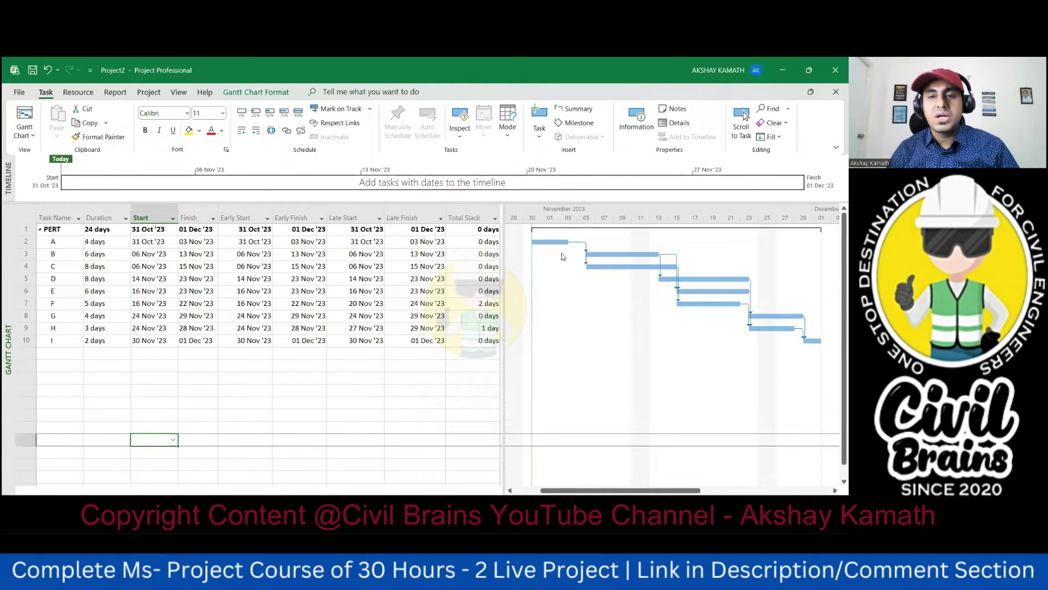
Turn on the Critical Tasks bar style so the critical activities stand out in the Gantt chart
{"action": "left_click", "coordinate": [262, 92]}
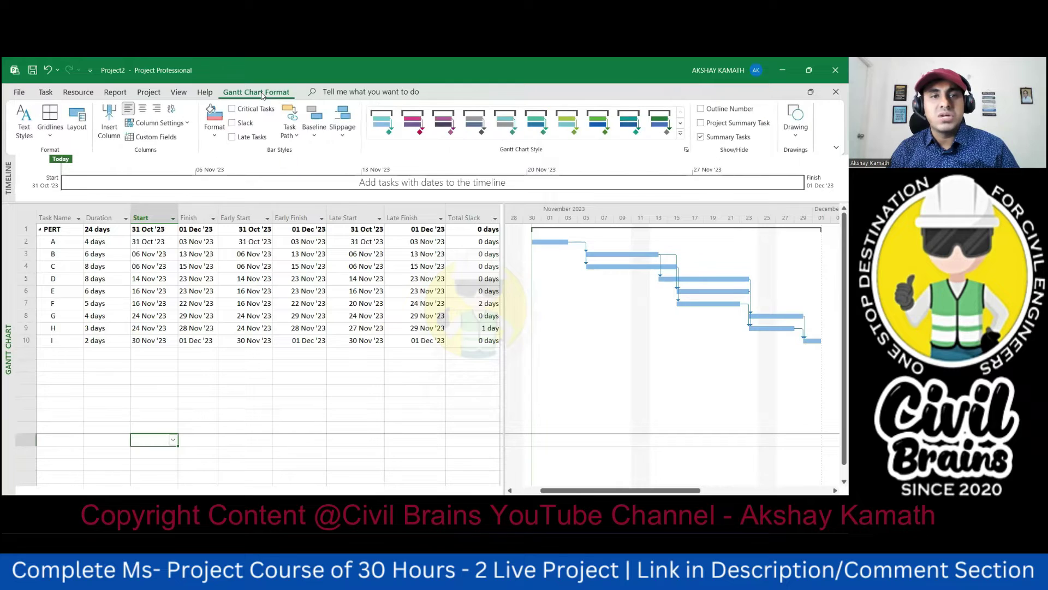
{"action": "left_click", "coordinate": [232, 109]}
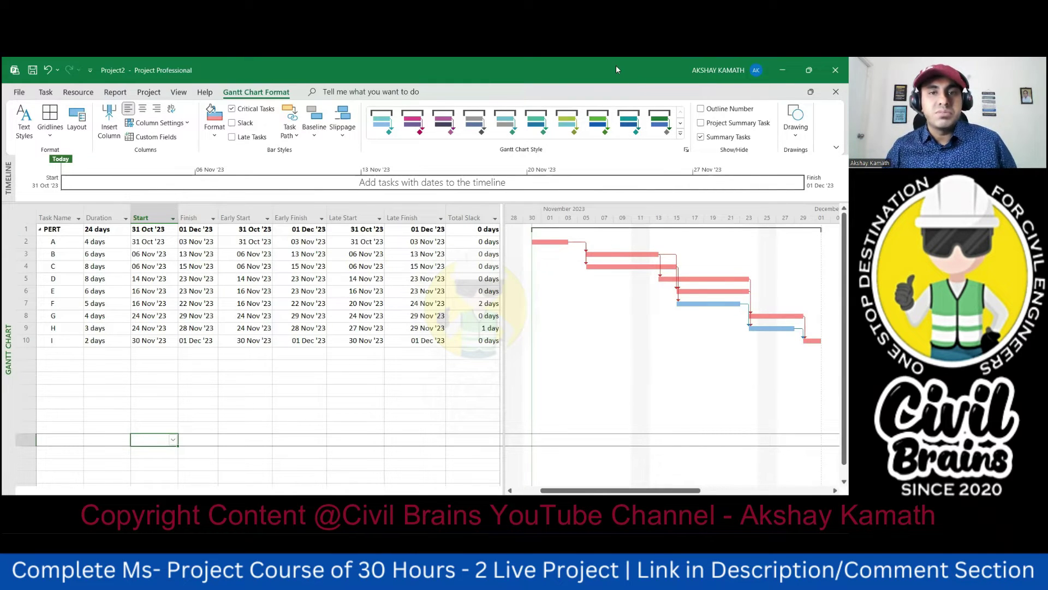
{"action": "left_click", "coordinate": [305, 400]}
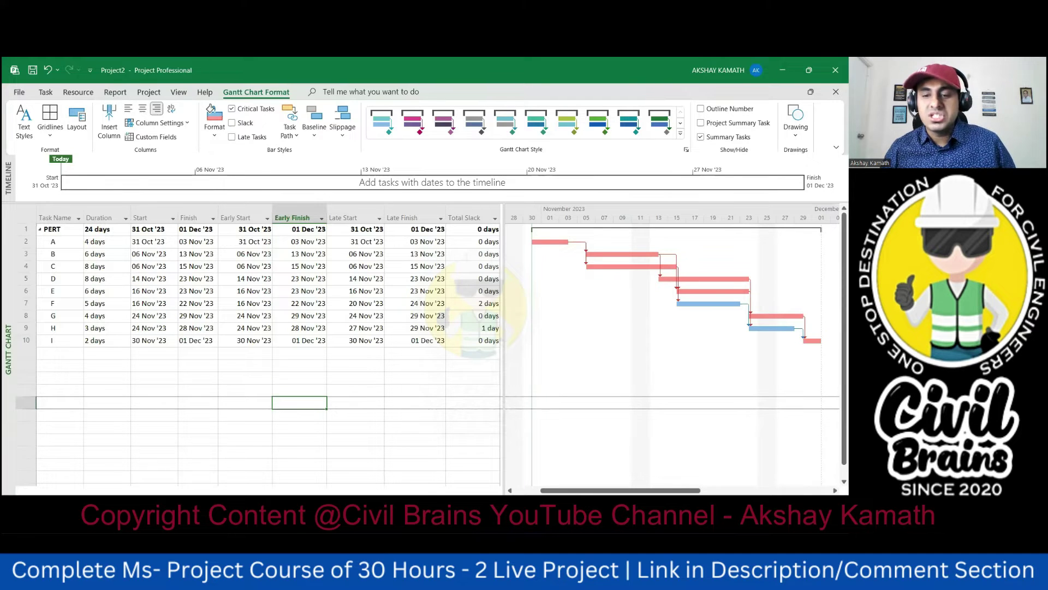
Switch to the Excel PERT sheet and check the critical path text in cell T24
{"action": "key", "text": "alt+Tab"}
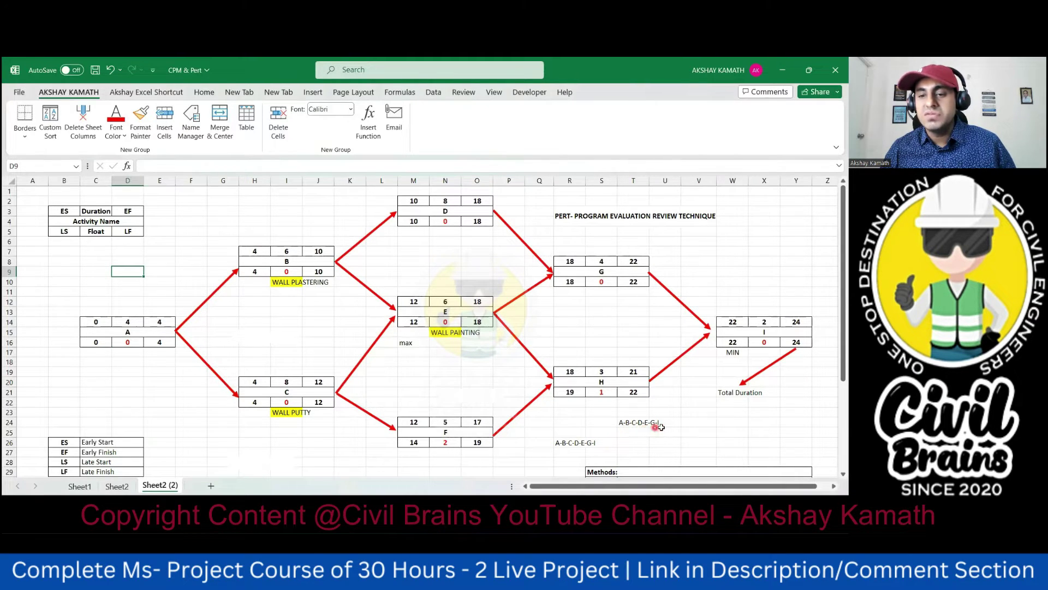
{"action": "left_click_drag", "start_coordinate": [614, 411], "coordinate": [668, 432]}
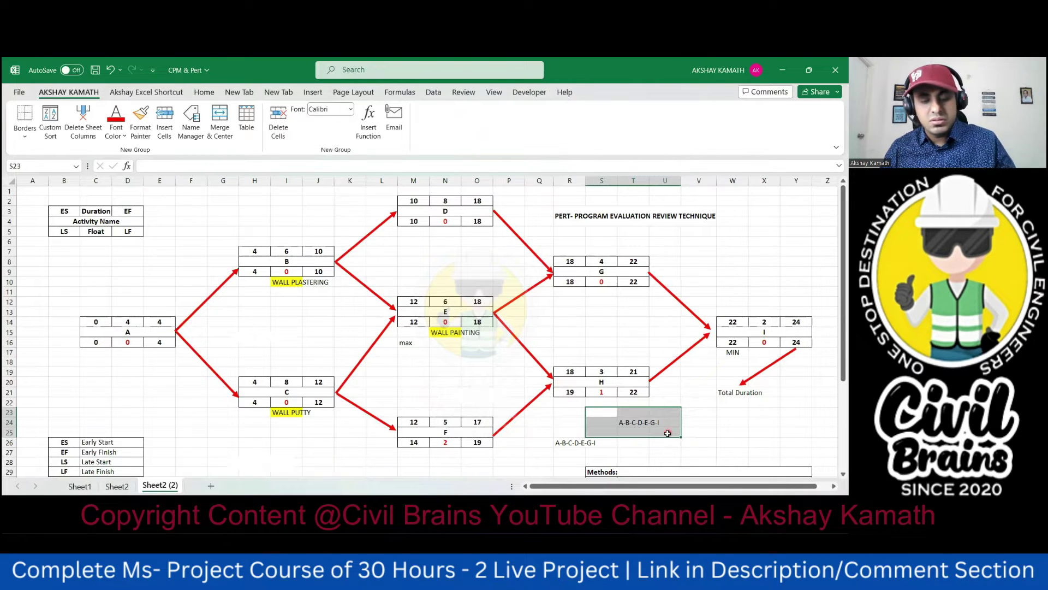
{"action": "left_click", "coordinate": [696, 440]}
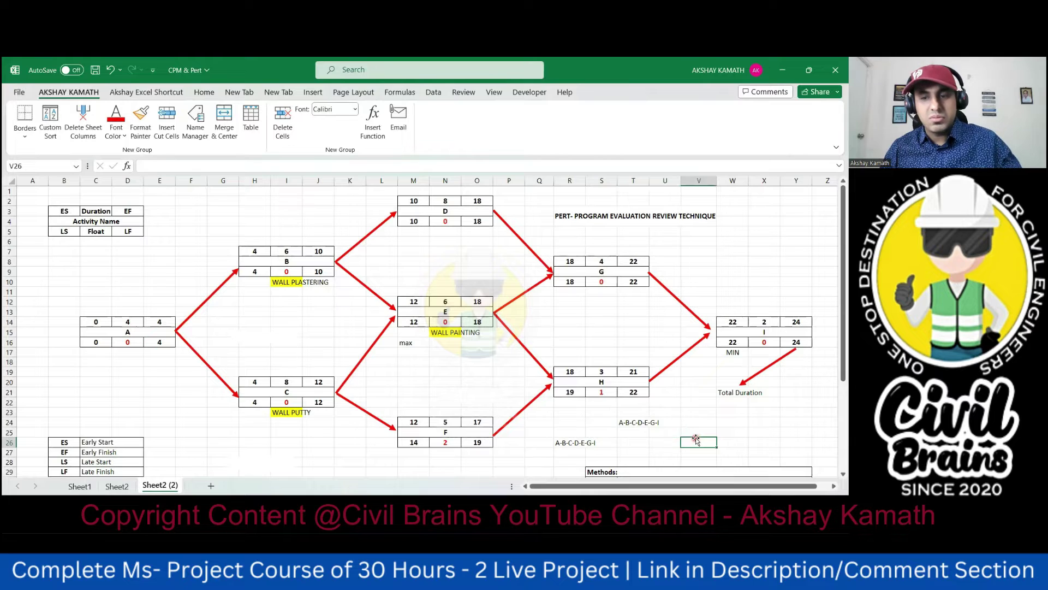
{"action": "left_click", "coordinate": [642, 423]}
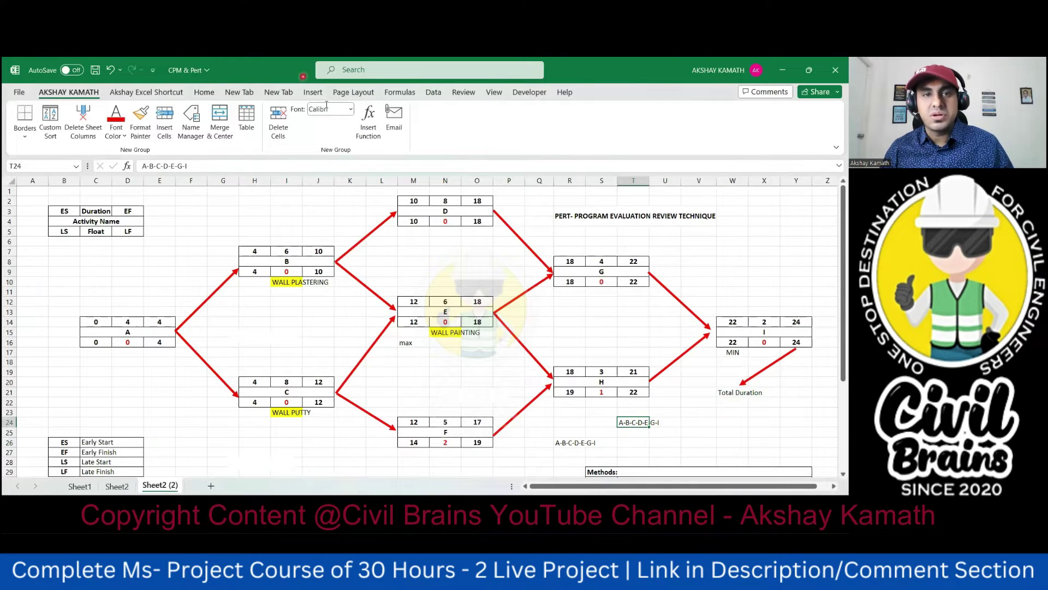
Write the critical path A-B-C-D-E-G-I as an on-screen text annotation above the PERT sheet
{"action": "left_click", "coordinate": [438, 144]}
{"action": "type", "text": "A-B-C-"}
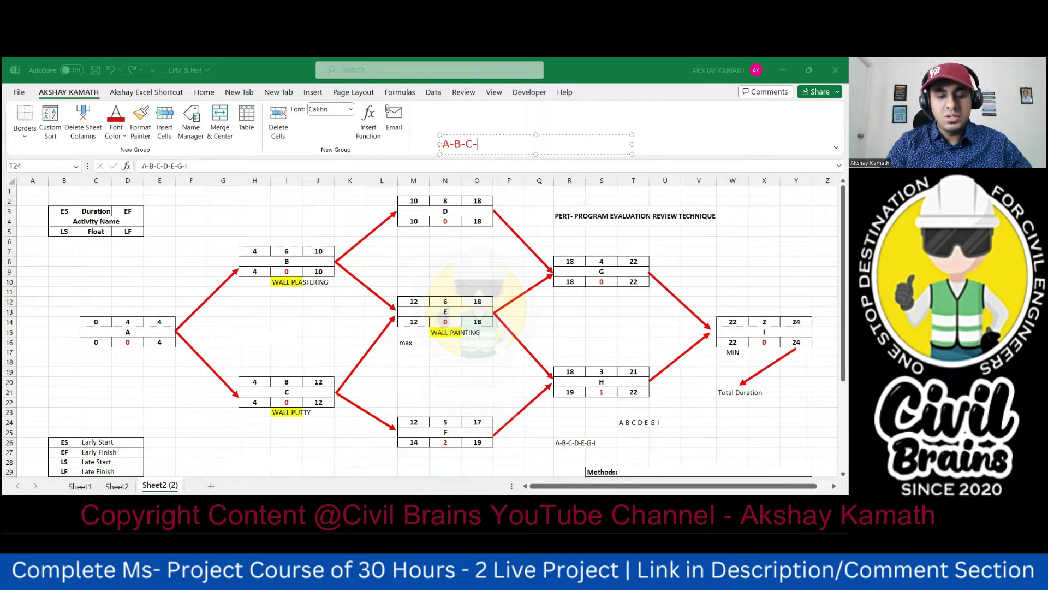
{"action": "type", "text": "D-"}
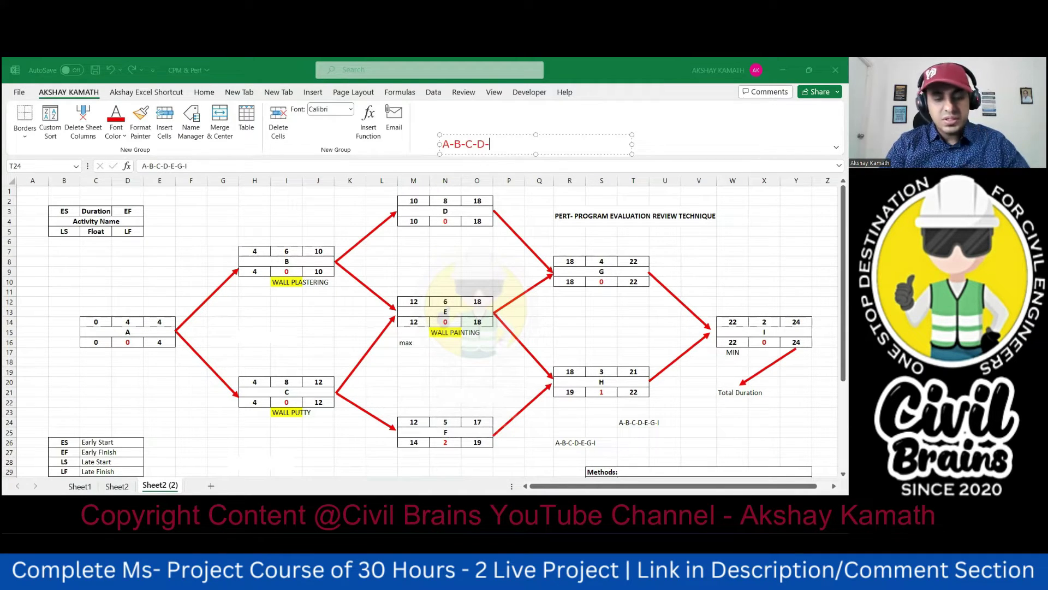
{"action": "type", "text": "E-G-I"}
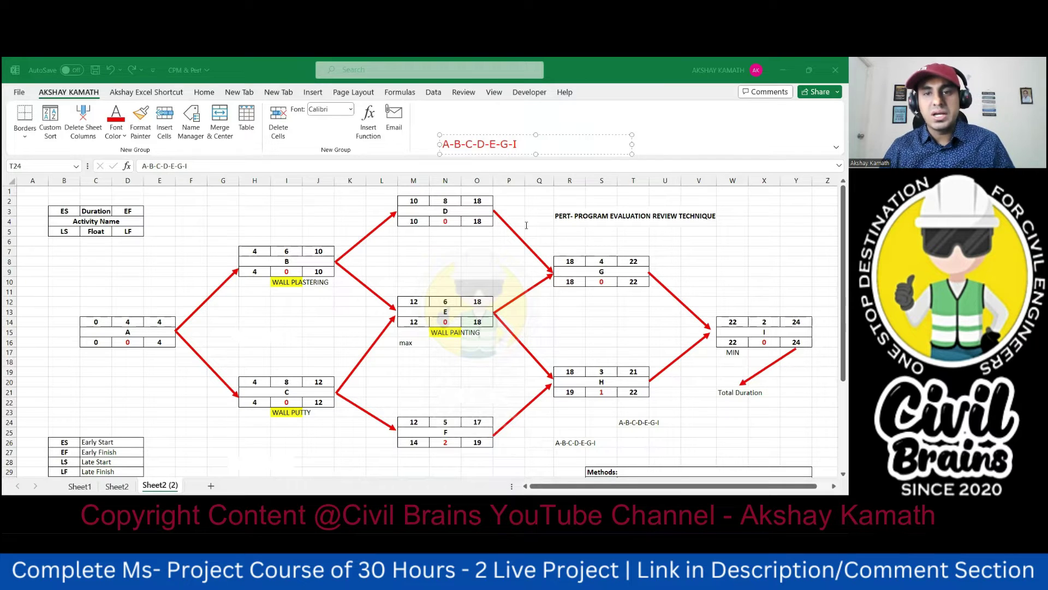
{"action": "left_click", "coordinate": [475, 109]}
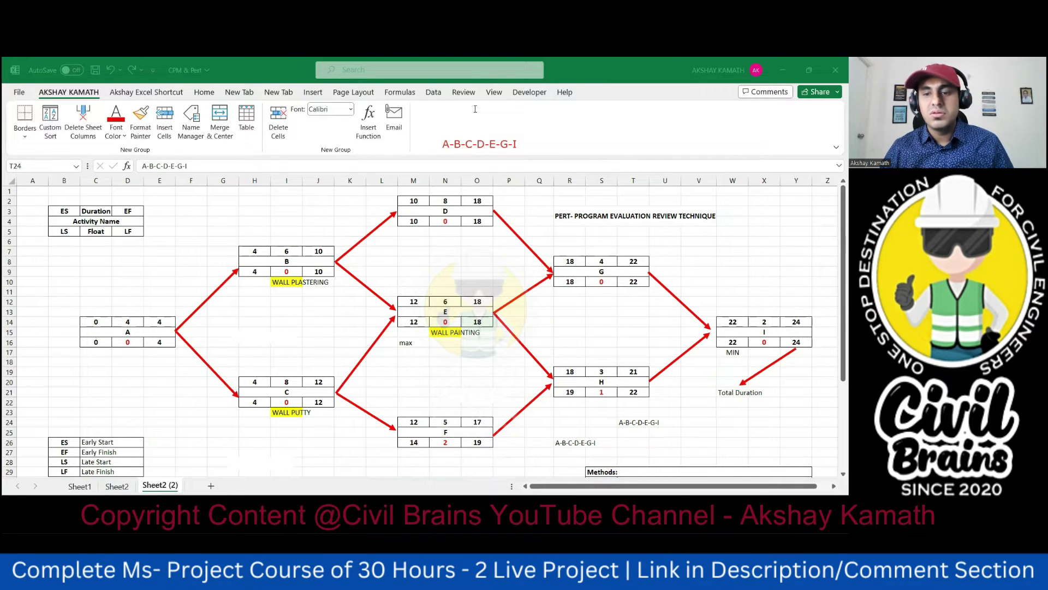
Switch back to Microsoft Project and fill the rows of critical tasks A, B, C, D, E, G and I with yellow
{"action": "key", "text": "alt+Tab"}
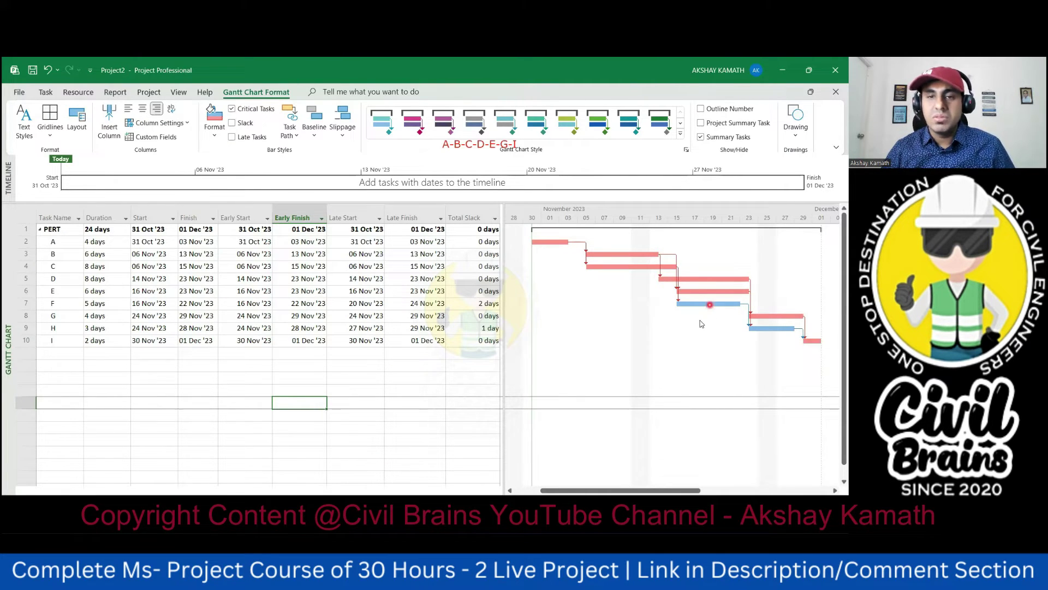
{"action": "left_click", "coordinate": [21, 242]}
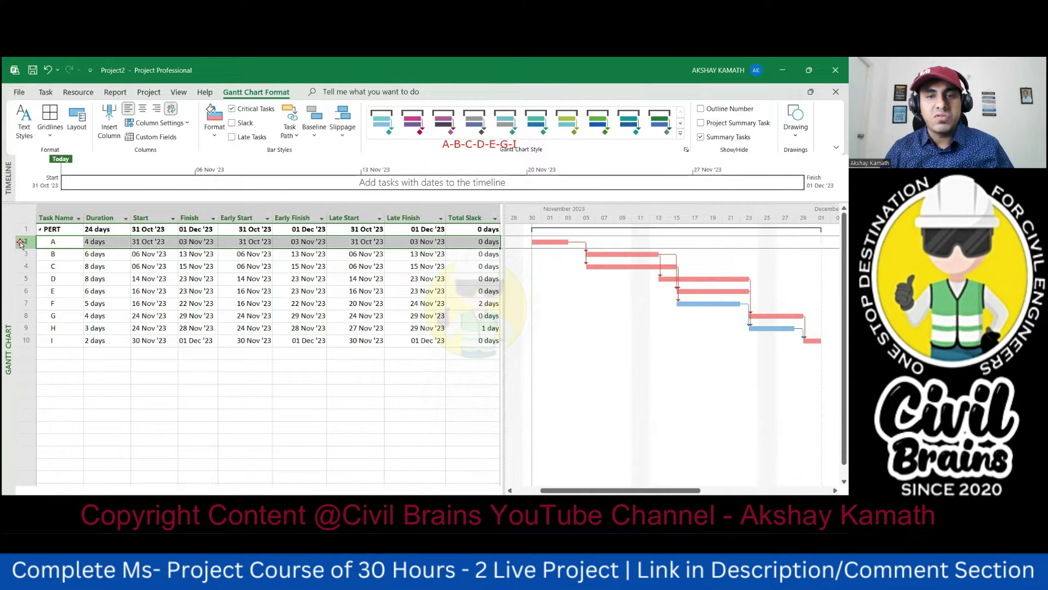
{"action": "left_click", "coordinate": [25, 257], "text": "shift"}
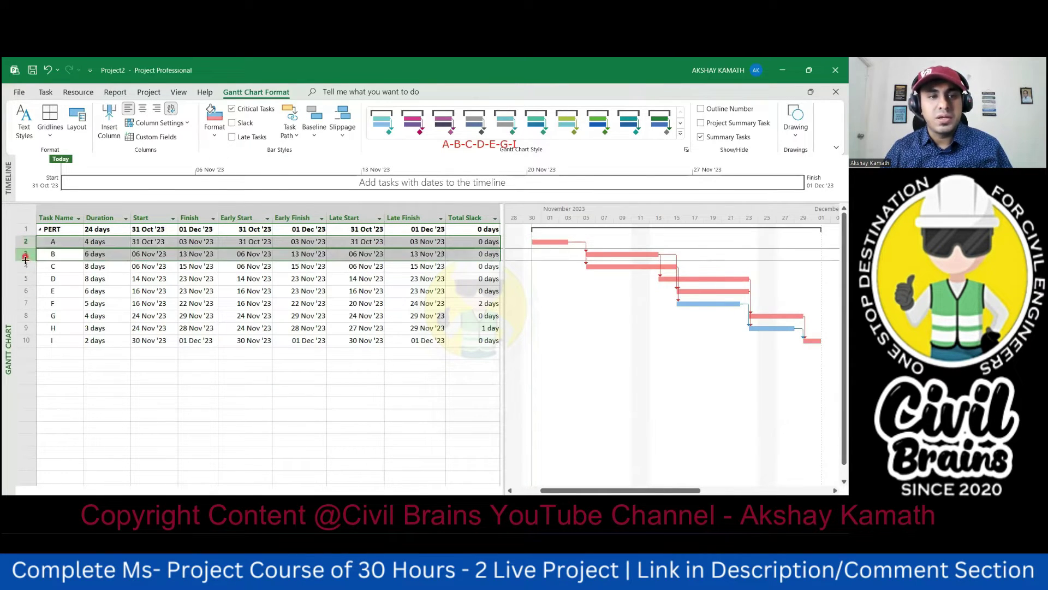
{"action": "left_click", "coordinate": [22, 268], "text": "shift"}
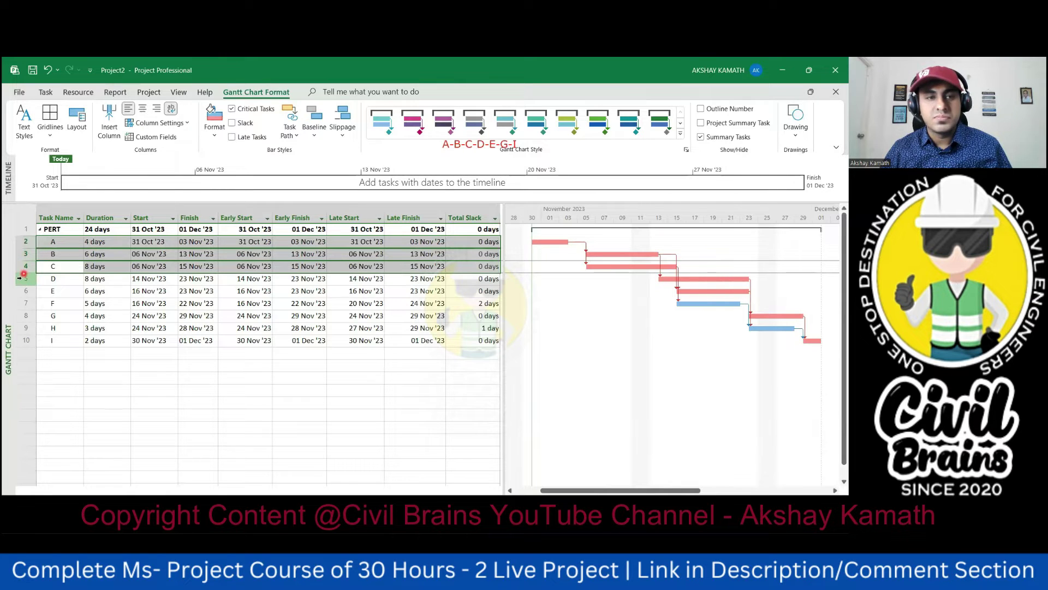
{"action": "left_click", "coordinate": [20, 280], "text": "shift"}
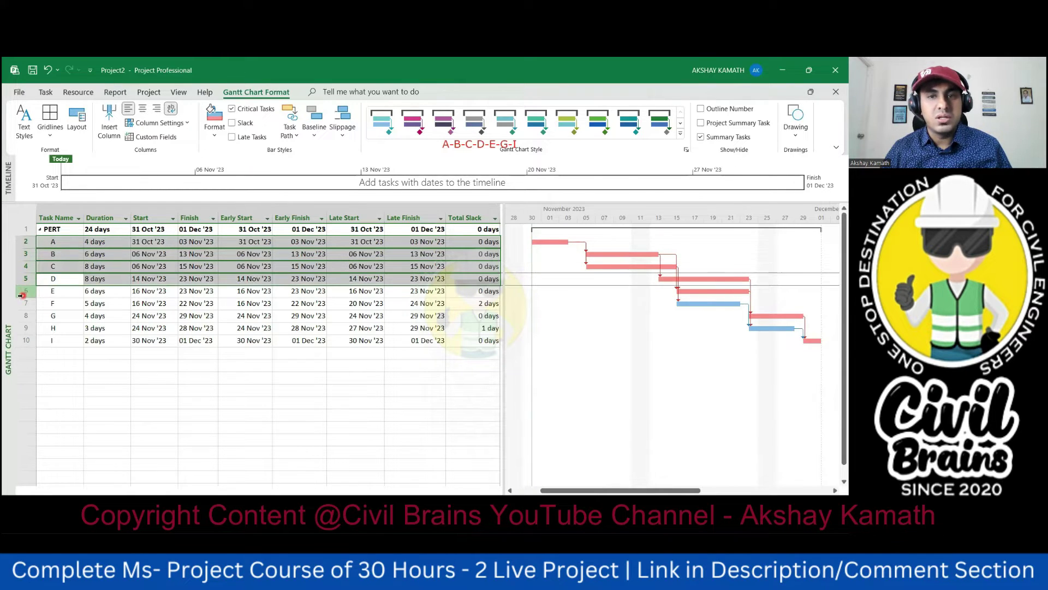
{"action": "left_click", "coordinate": [21, 292], "text": "shift"}
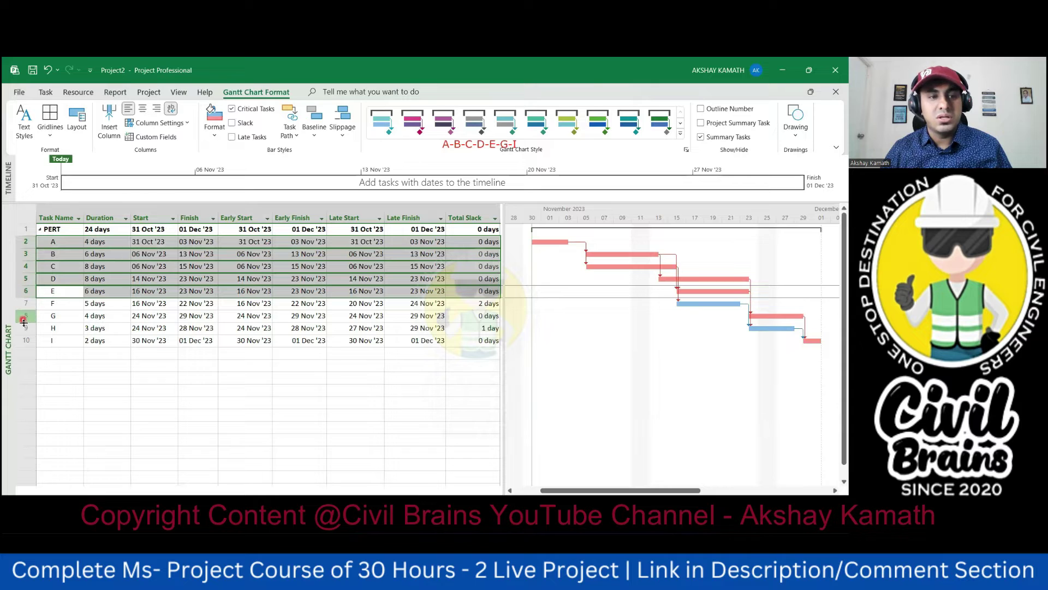
{"action": "left_click", "coordinate": [23, 315], "text": "ctrl"}
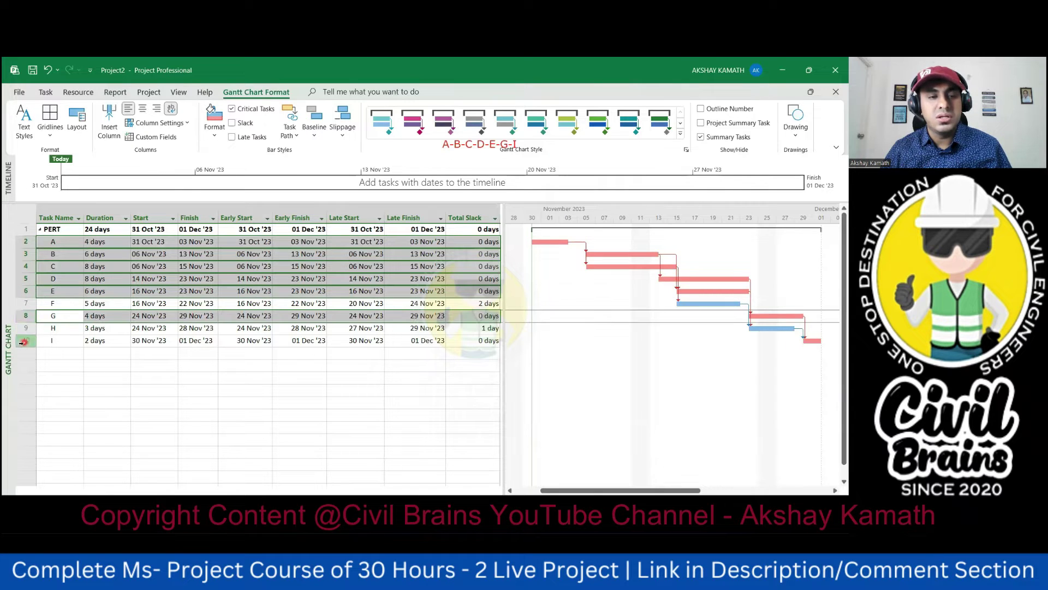
{"action": "left_click", "coordinate": [23, 341], "text": "ctrl"}
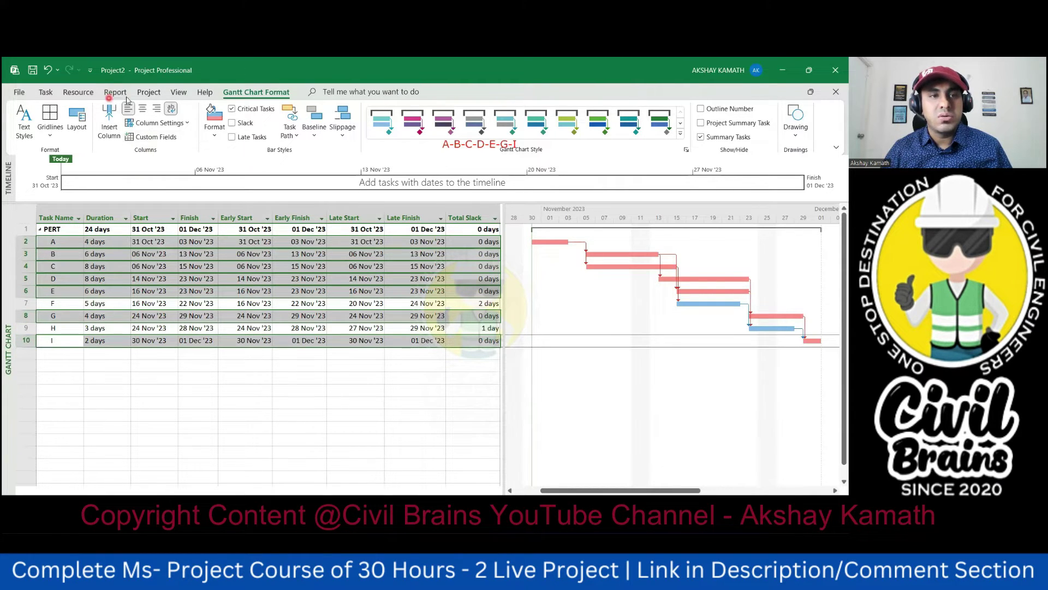
{"action": "left_click", "coordinate": [54, 96]}
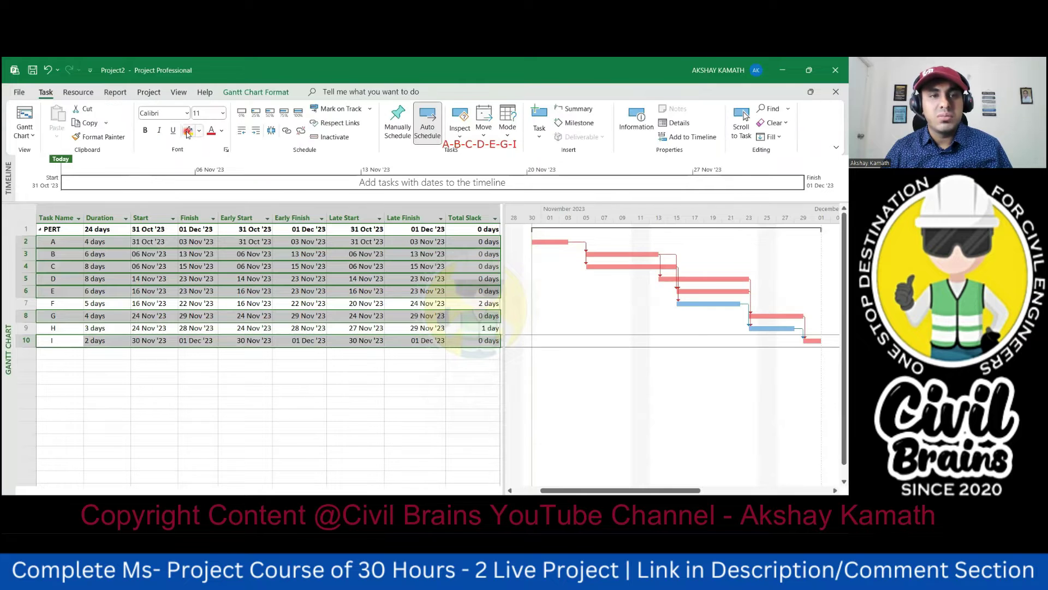
{"action": "left_click", "coordinate": [189, 131]}
{"action": "left_click", "coordinate": [273, 388]}
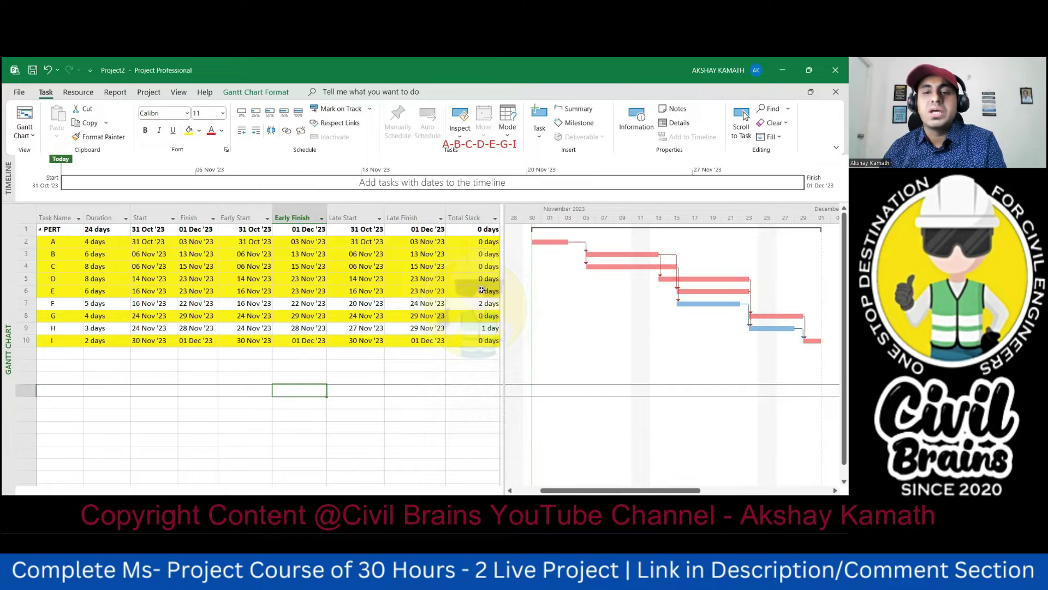
{"action": "left_click", "coordinate": [380, 425]}
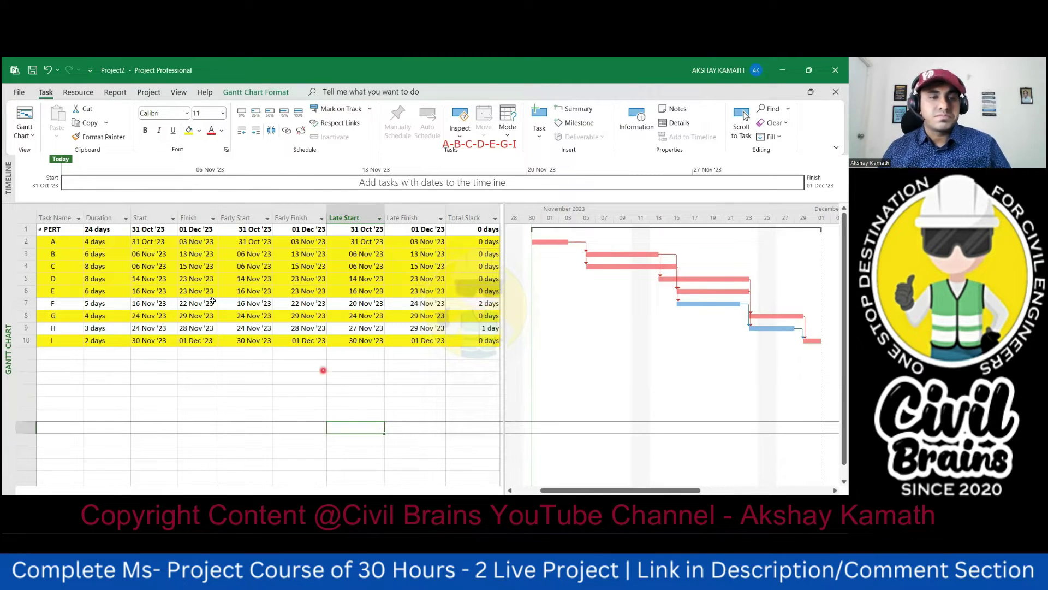
Rename task A as EXCAVATION and widen the Task Name column to fit the full name
{"action": "left_click", "coordinate": [52, 242]}
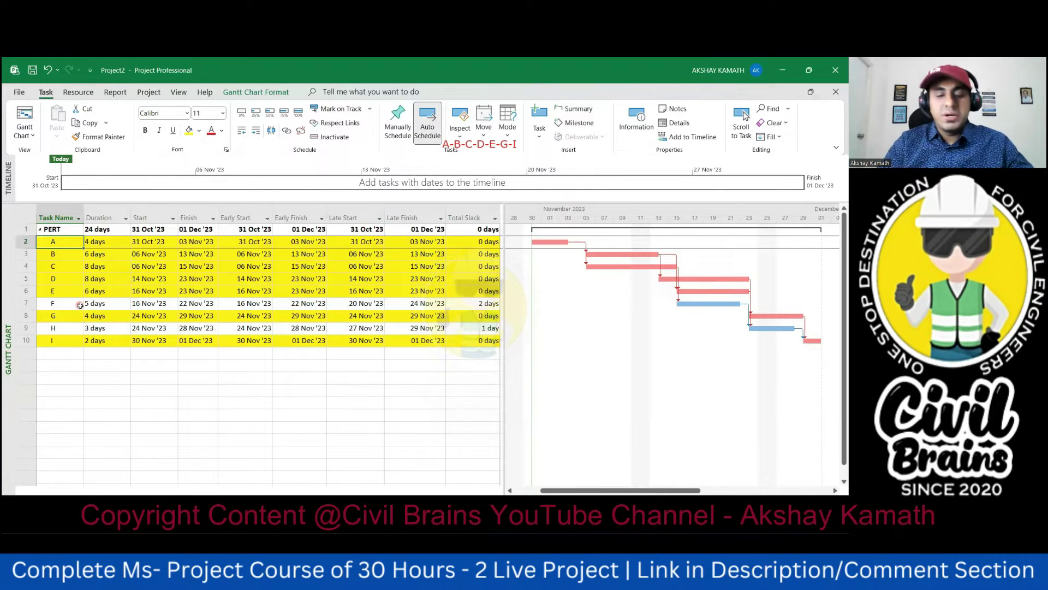
{"action": "type", "text": "E"}
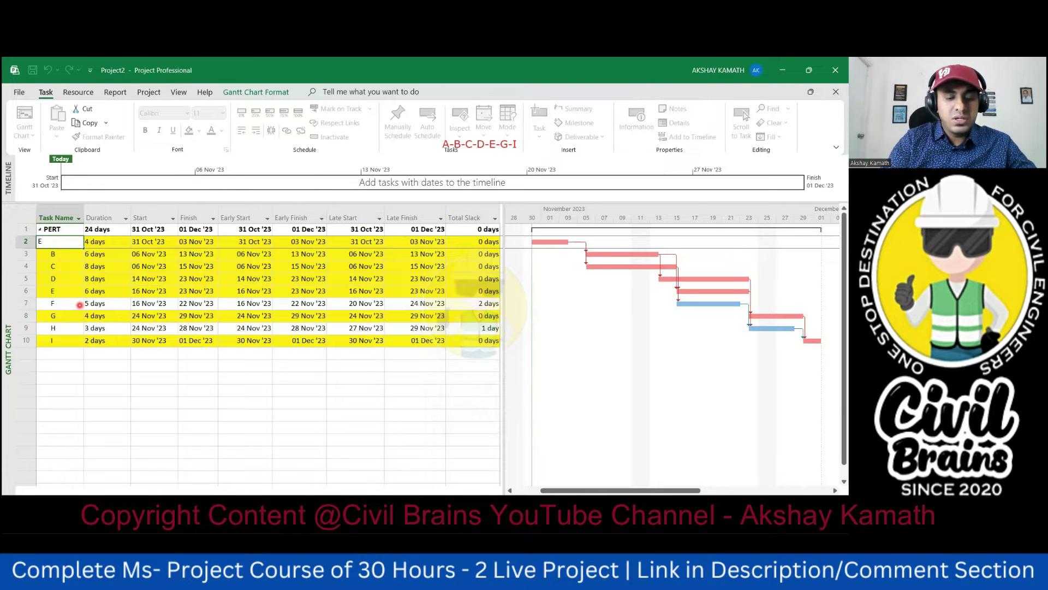
{"action": "type", "text": "XCAVATION"}
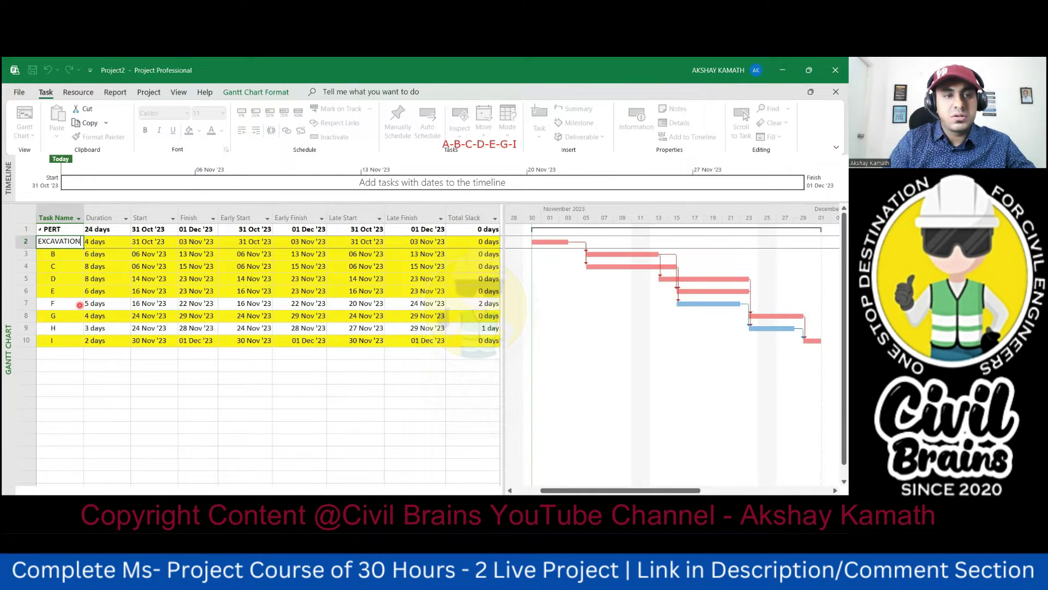
{"action": "key", "text": "Return"}
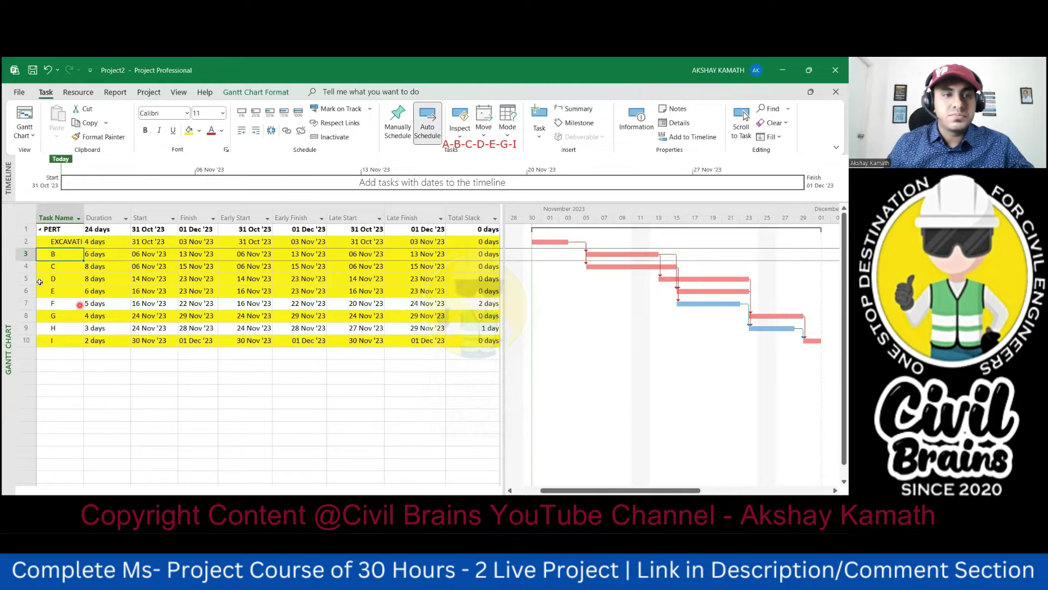
{"action": "left_click_drag", "start_coordinate": [84, 217], "coordinate": [123, 217]}
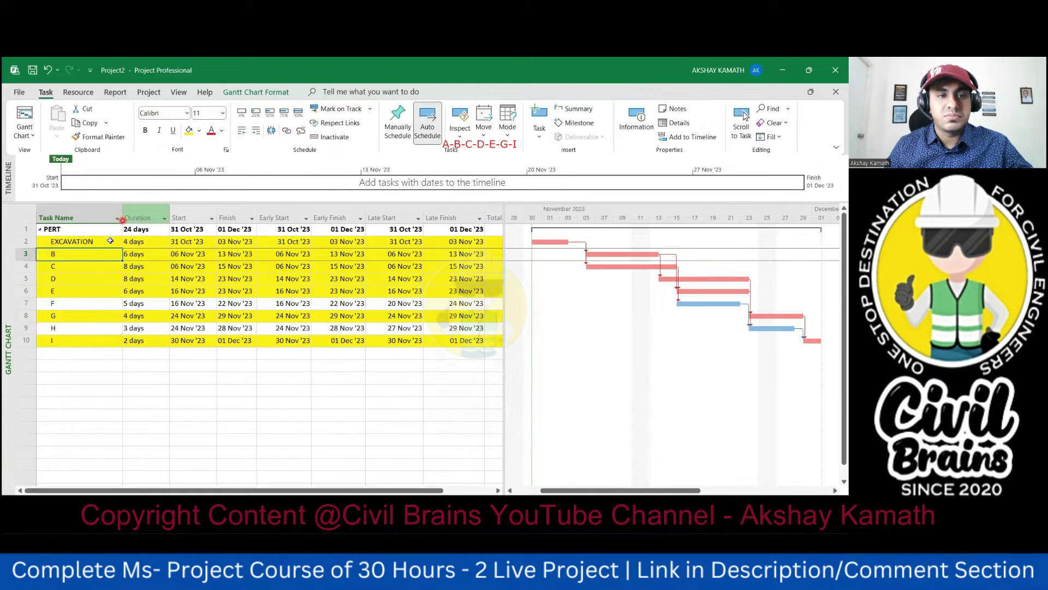
Rename task B as PCC and task C as REIFORCEMENT
{"action": "left_click", "coordinate": [93, 253]}
{"action": "type", "text": "P"}
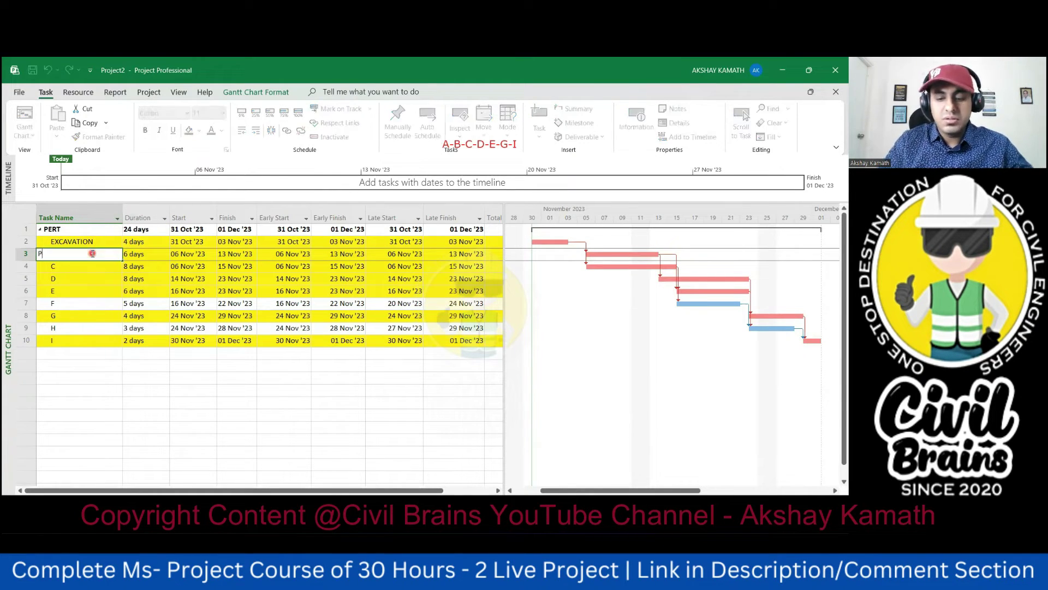
{"action": "type", "text": "CC"}
{"action": "key", "text": "Return"}
{"action": "type", "text": "R"}
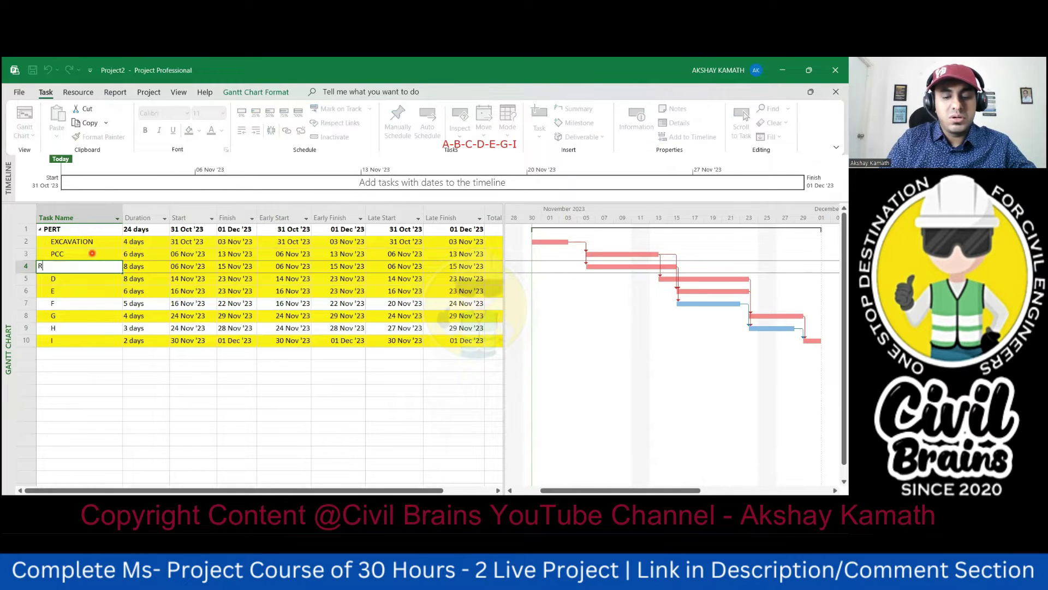
{"action": "type", "text": "EIF"}
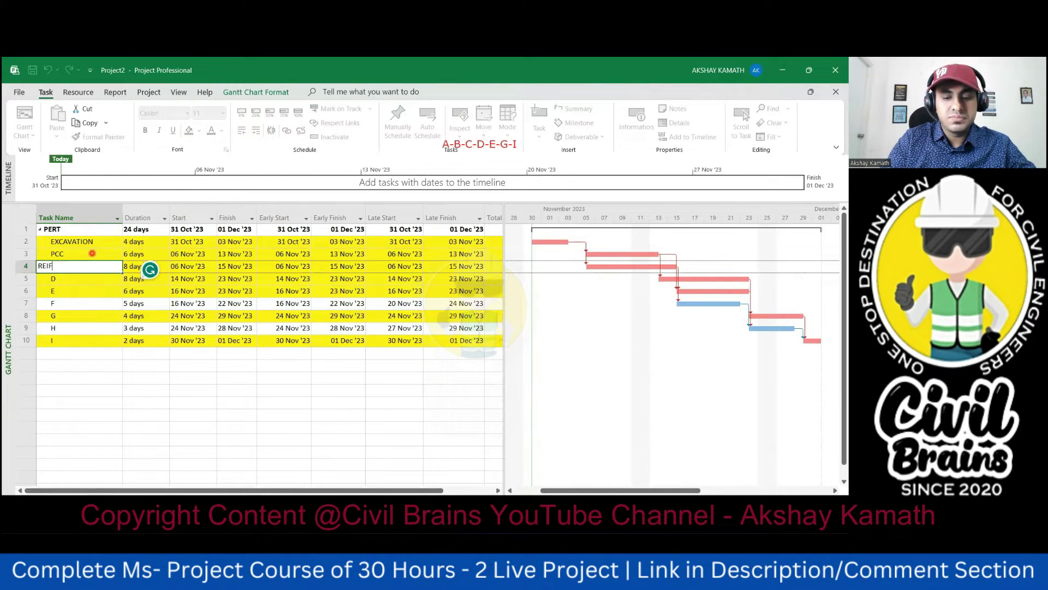
{"action": "type", "text": "ORCEMENT"}
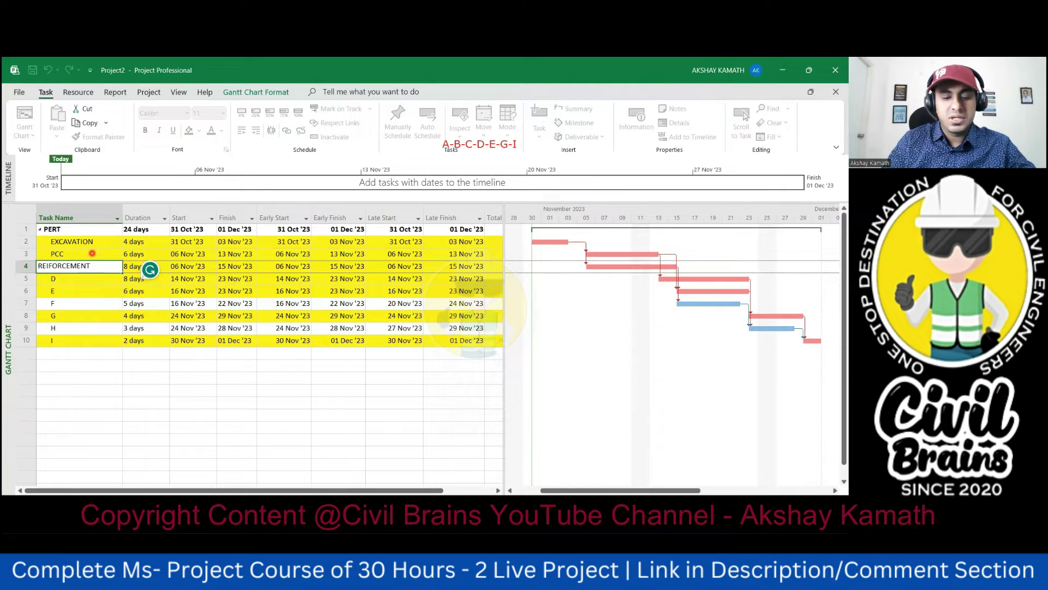
{"action": "key", "text": "Return"}
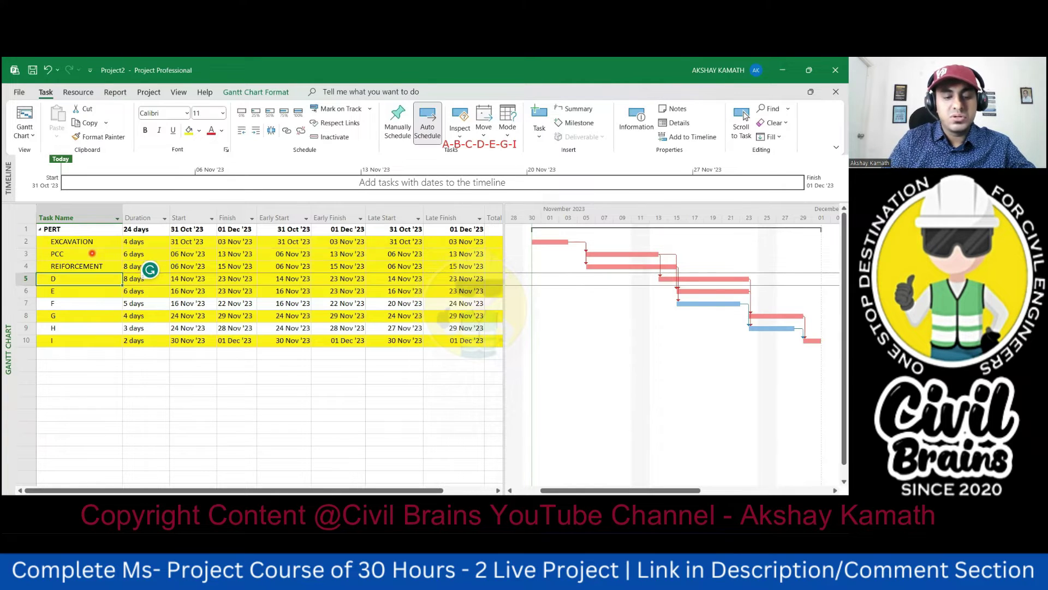
Rename task D as SHUTTERING and task E as CONCRETING
{"action": "type", "text": "SHUTTERING"}
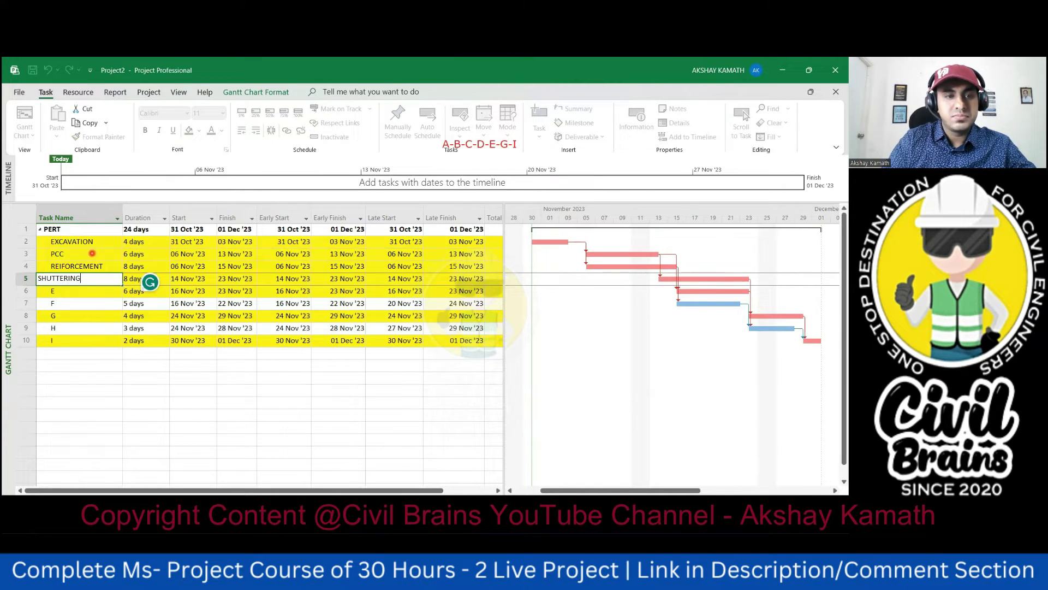
{"action": "key", "text": "Return"}
{"action": "type", "text": "CO"}
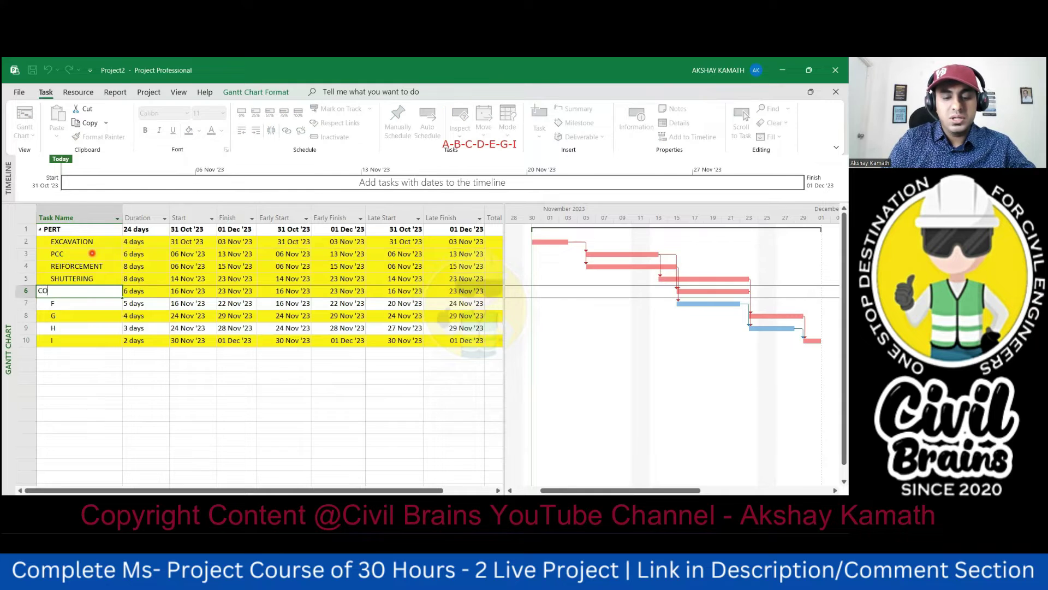
{"action": "type", "text": "NCRETING"}
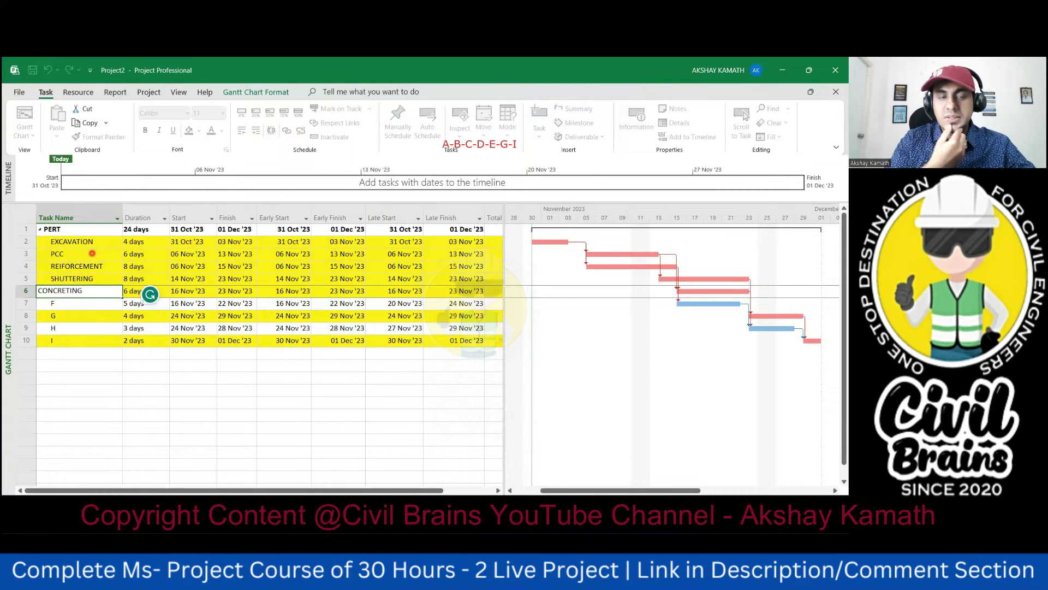
{"action": "key", "text": "Return"}
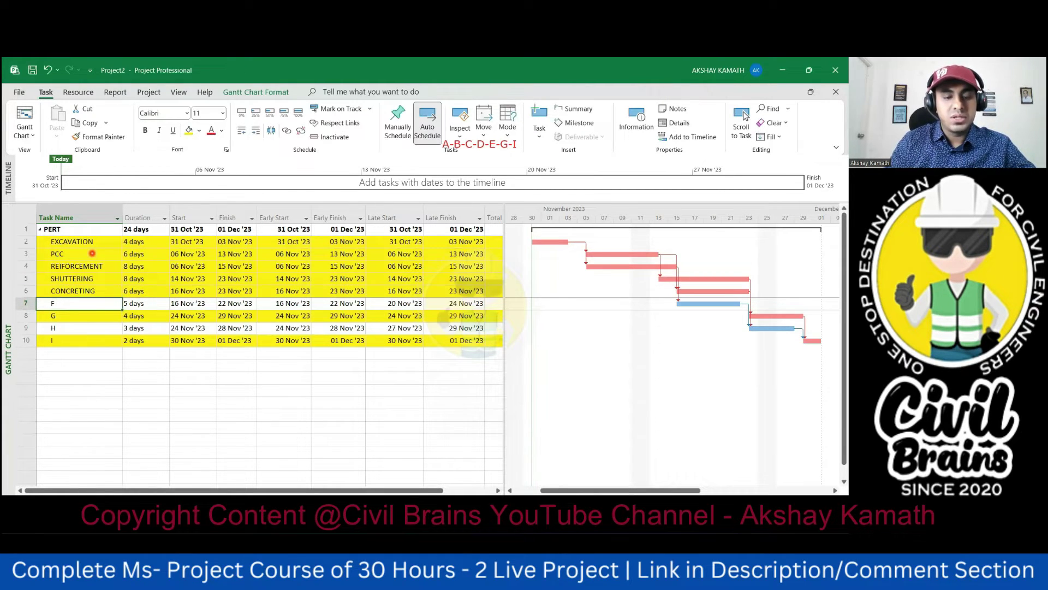
Rename the non-critical task F as DESHUTTERING, correcting any misspelling in the name
{"action": "type", "text": "DESGUTTERING"}
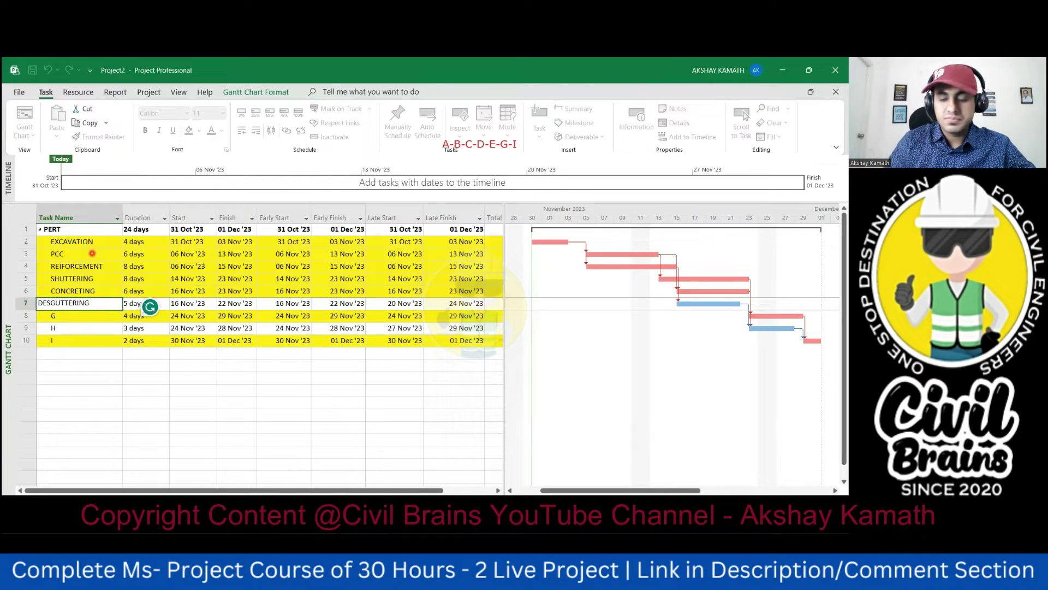
{"action": "right_click", "coordinate": [55, 242]}
{"action": "key", "text": "Escape"}
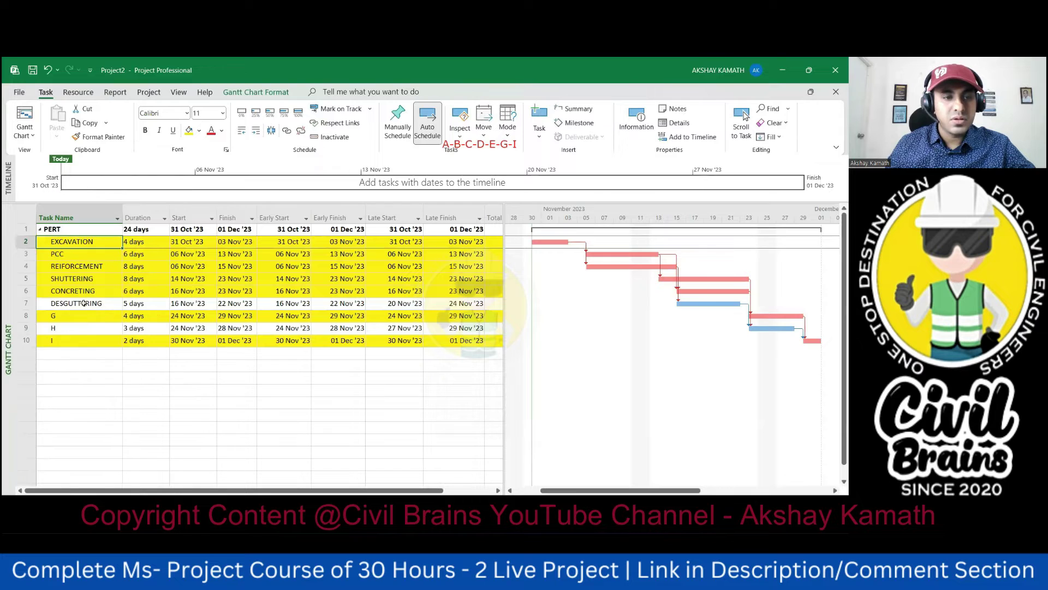
{"action": "left_click", "coordinate": [83, 303]}
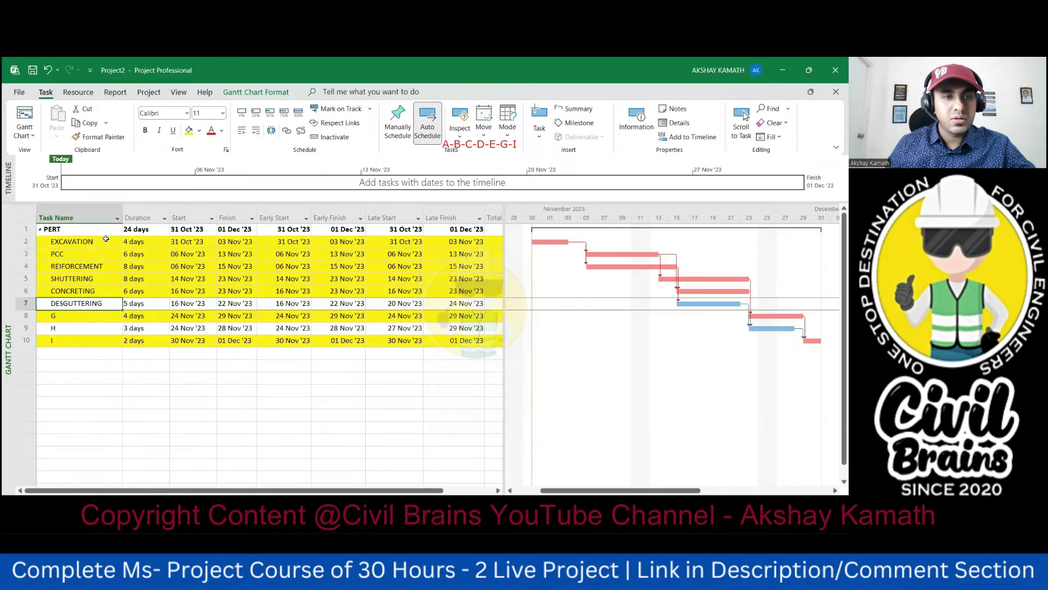
{"action": "left_click", "coordinate": [69, 310]}
{"action": "key", "text": "BackSpace"}
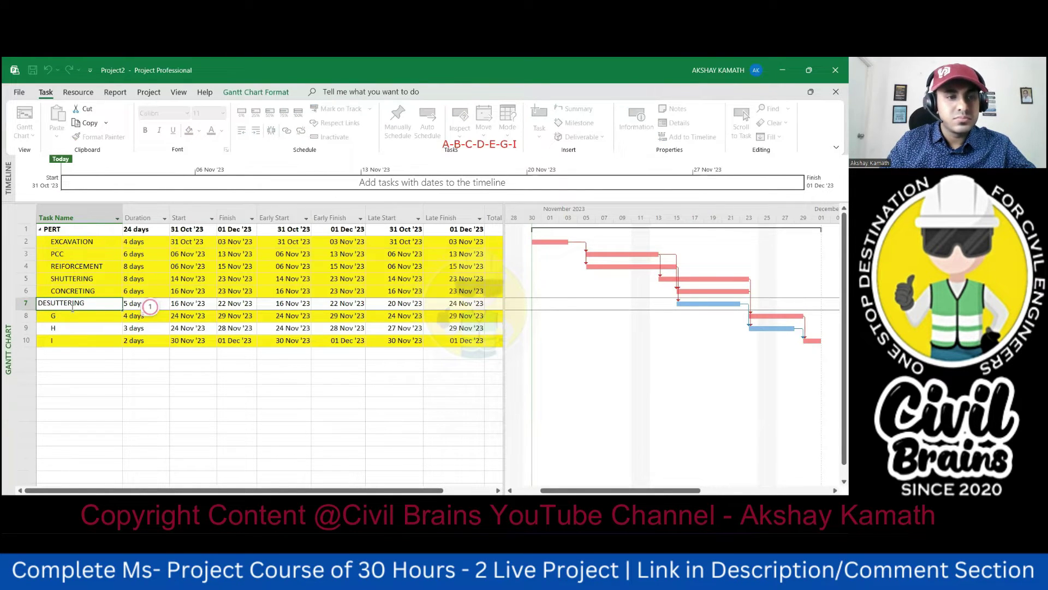
{"action": "type", "text": "H"}
{"action": "left_click", "coordinate": [73, 377]}
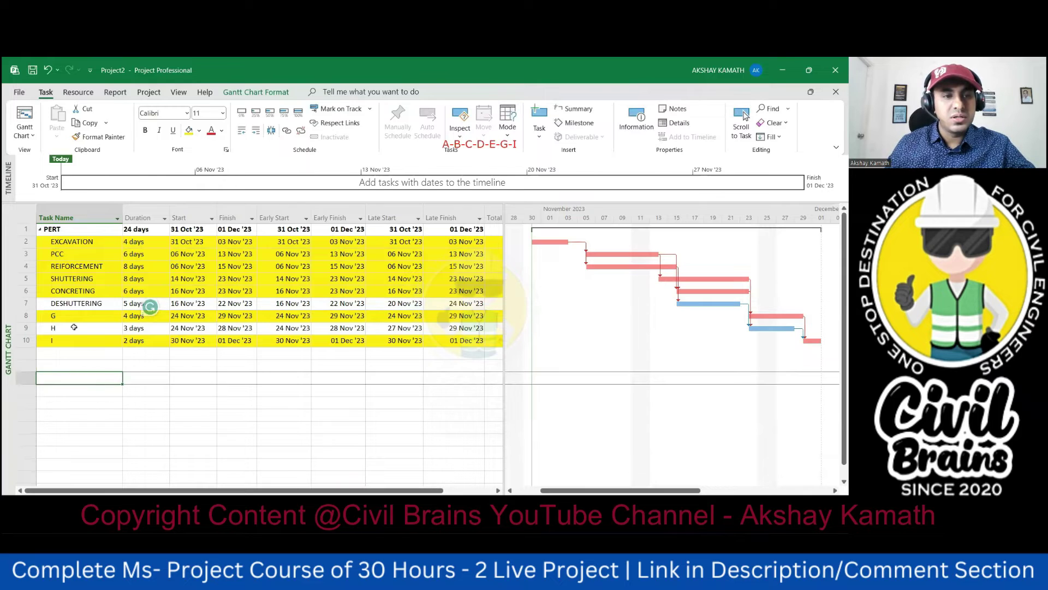
{"action": "left_click", "coordinate": [70, 315]}
{"action": "type", "text": "CO"}
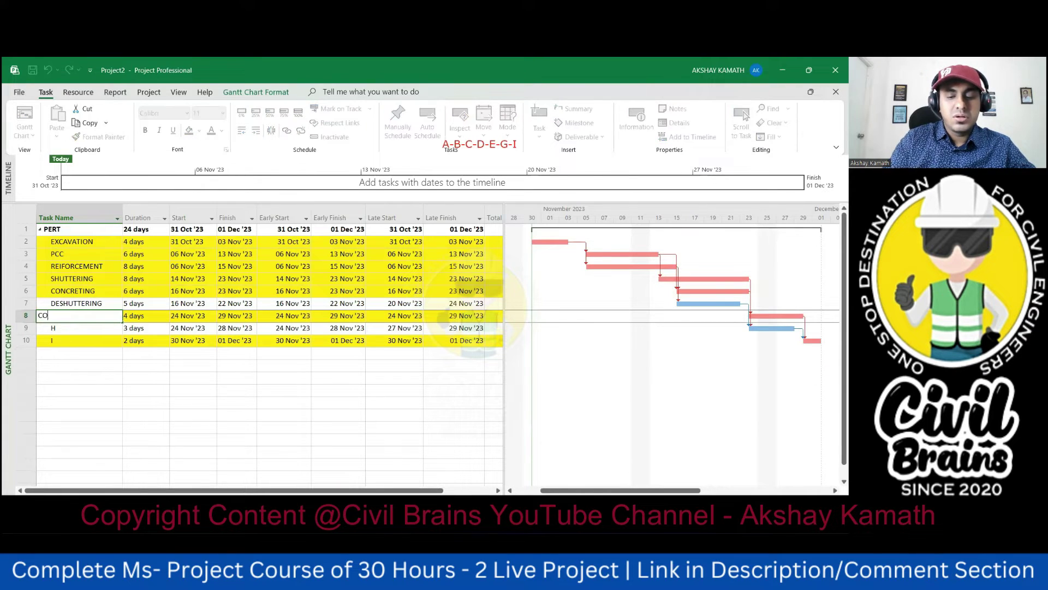
{"action": "type", "text": "LUMN"}
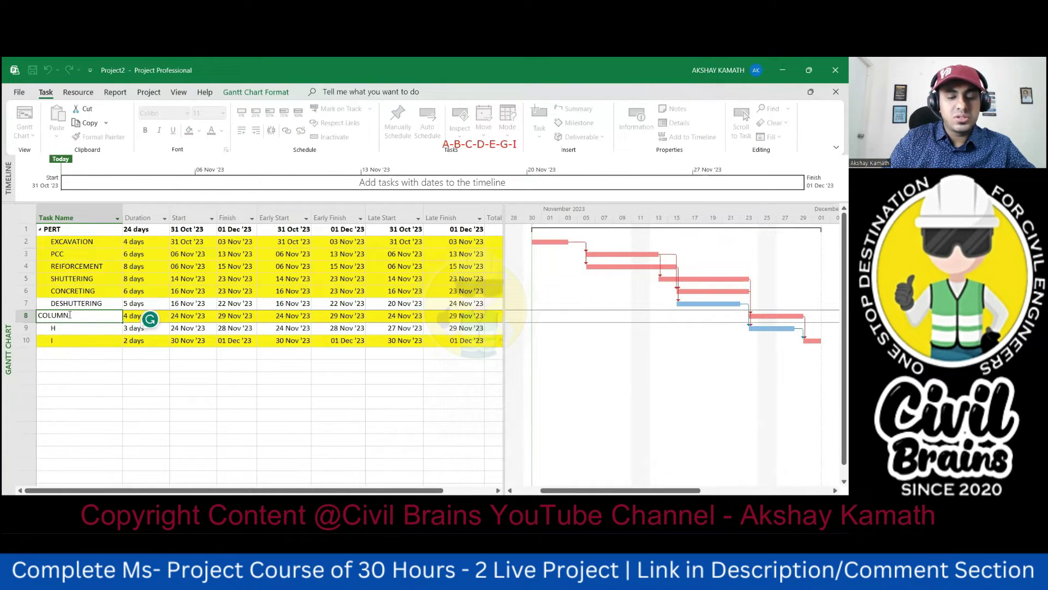
{"action": "key", "text": "BackSpace"}
{"action": "key", "text": "BackSpace"}
{"action": "key", "text": "BackSpace"}
{"action": "key", "text": "BackSpace"}
{"action": "key", "text": "BackSpace"}
{"action": "key", "text": "BackSpace"}
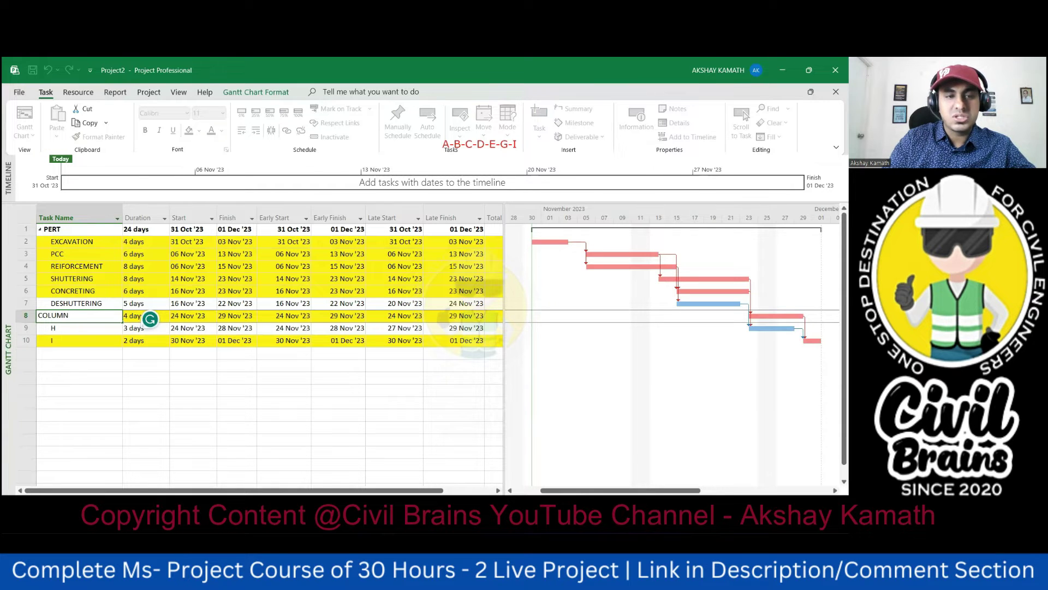
Rename task G in row 8 as STARTER CONCRETE
{"action": "type", "text": "STAR"}
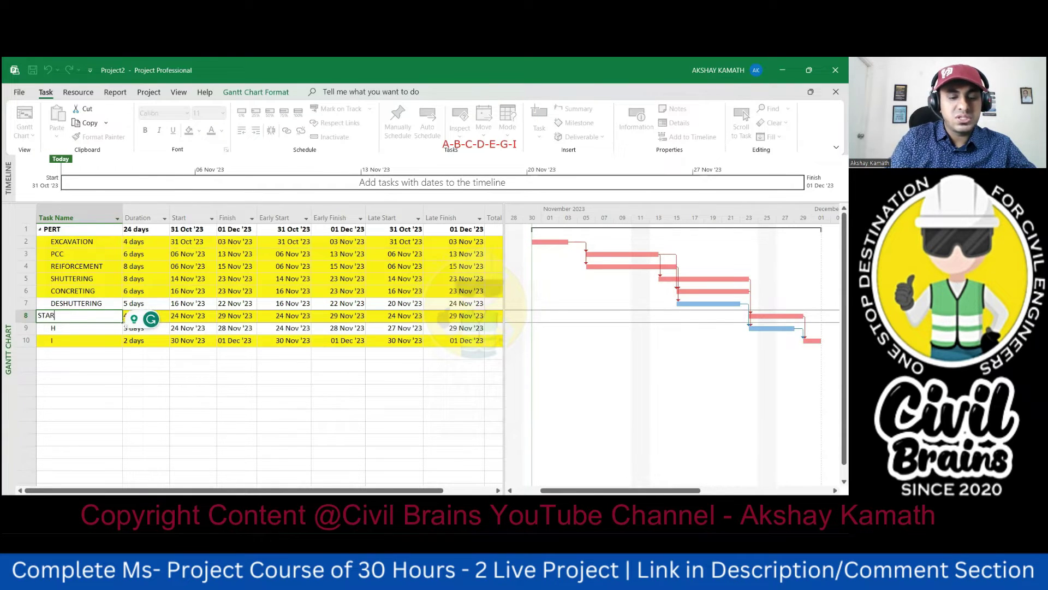
{"action": "type", "text": "TER CONCRETE"}
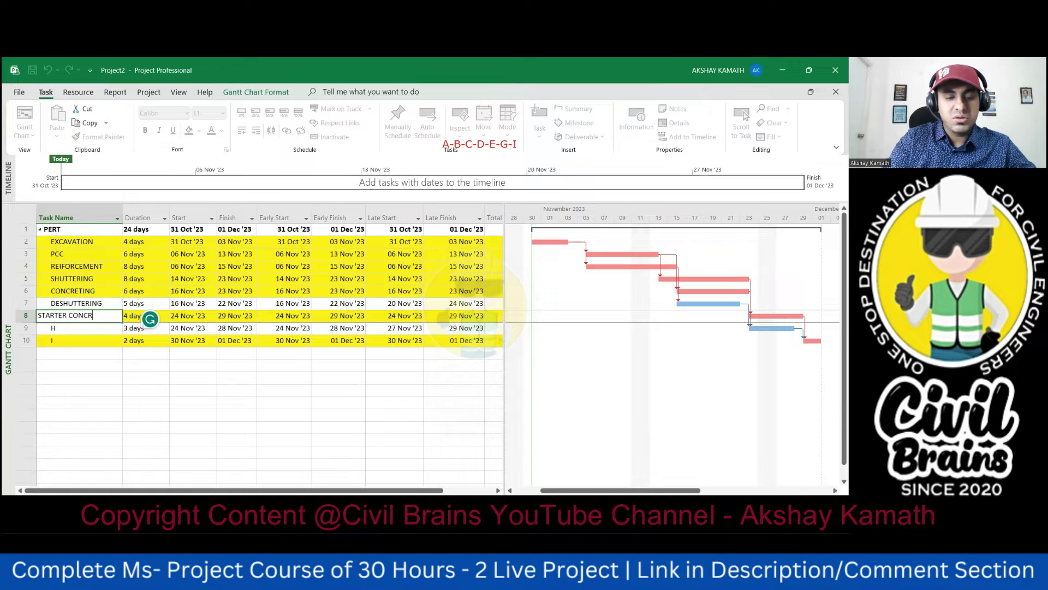
{"action": "left_click", "coordinate": [92, 379]}
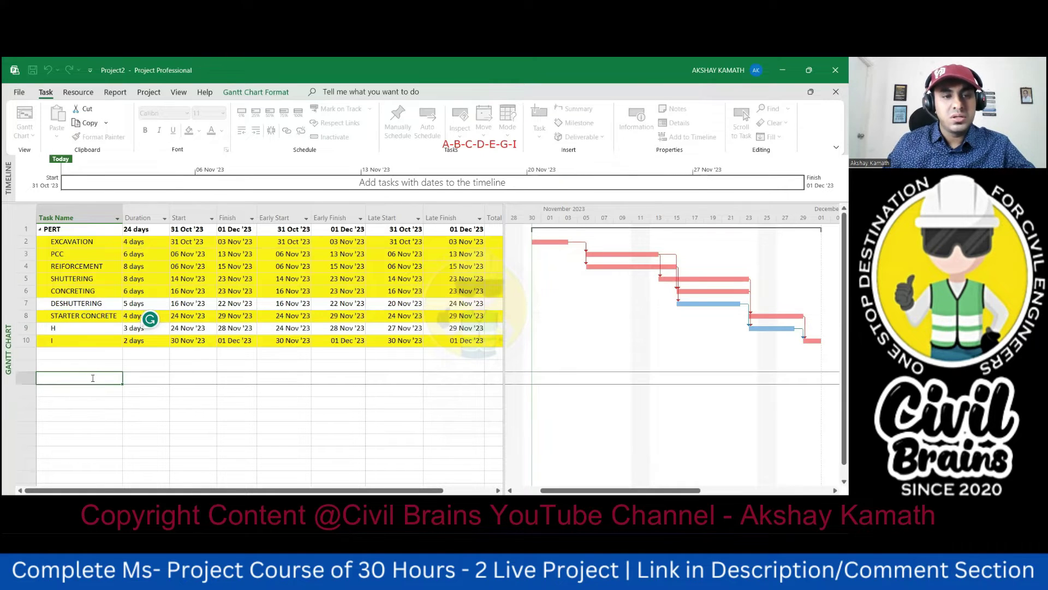
Rename task H as COLUMN SHUTTERING and widen the Task Name column so the name fits on one line
{"action": "left_click", "coordinate": [69, 328]}
{"action": "type", "text": "COLU"}
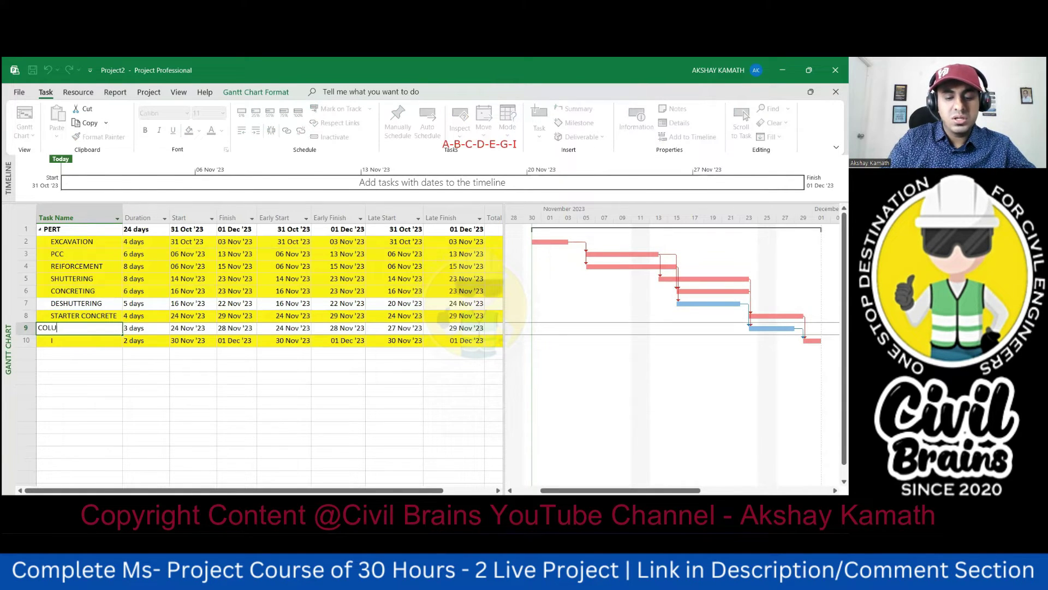
{"action": "type", "text": "MN SHUTTERING"}
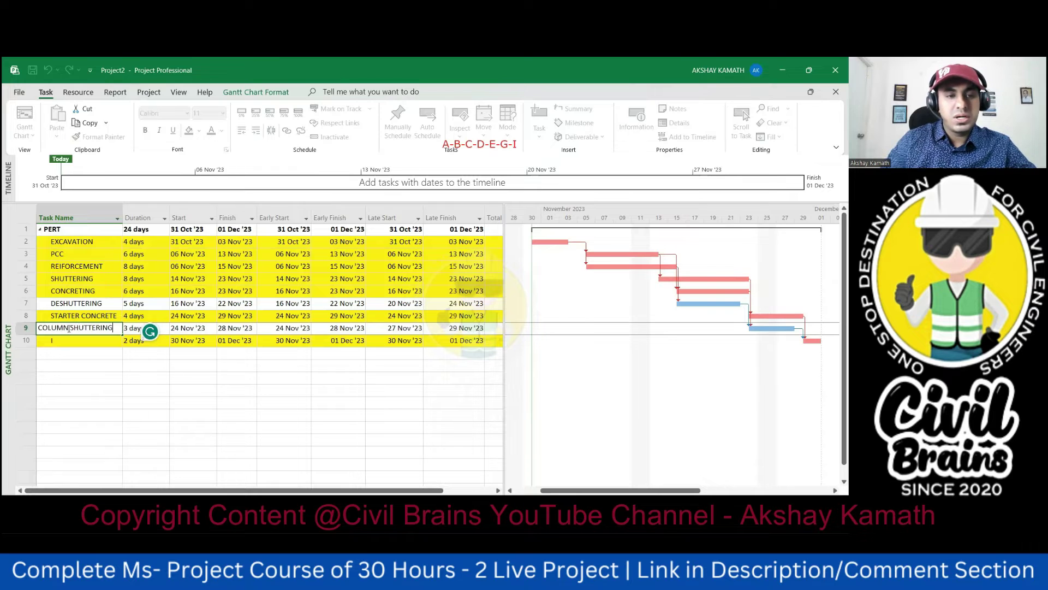
{"action": "key", "text": "Return"}
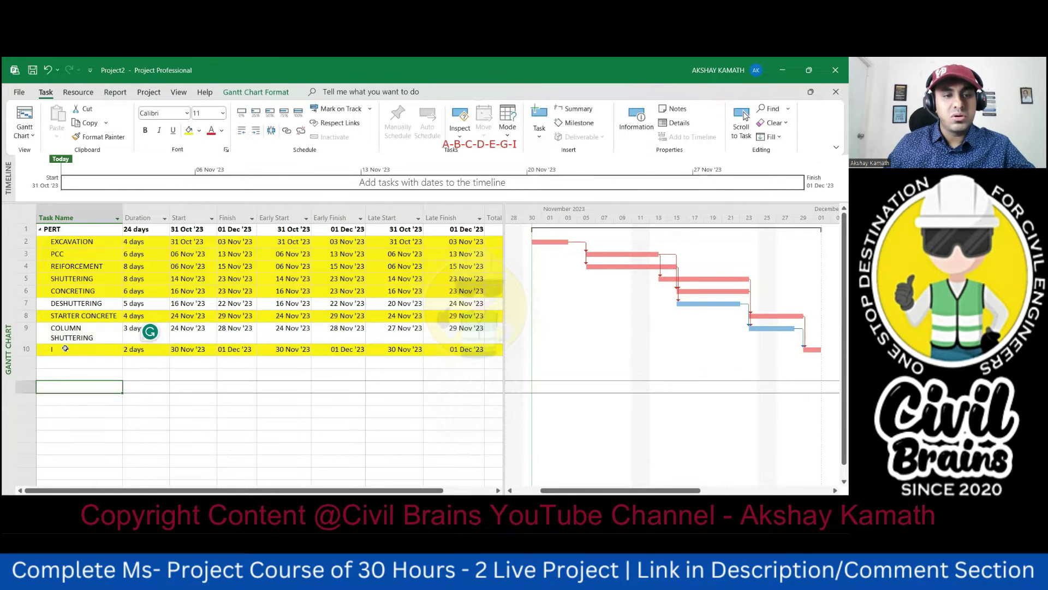
{"action": "left_click_drag", "start_coordinate": [125, 215], "coordinate": [134, 215]}
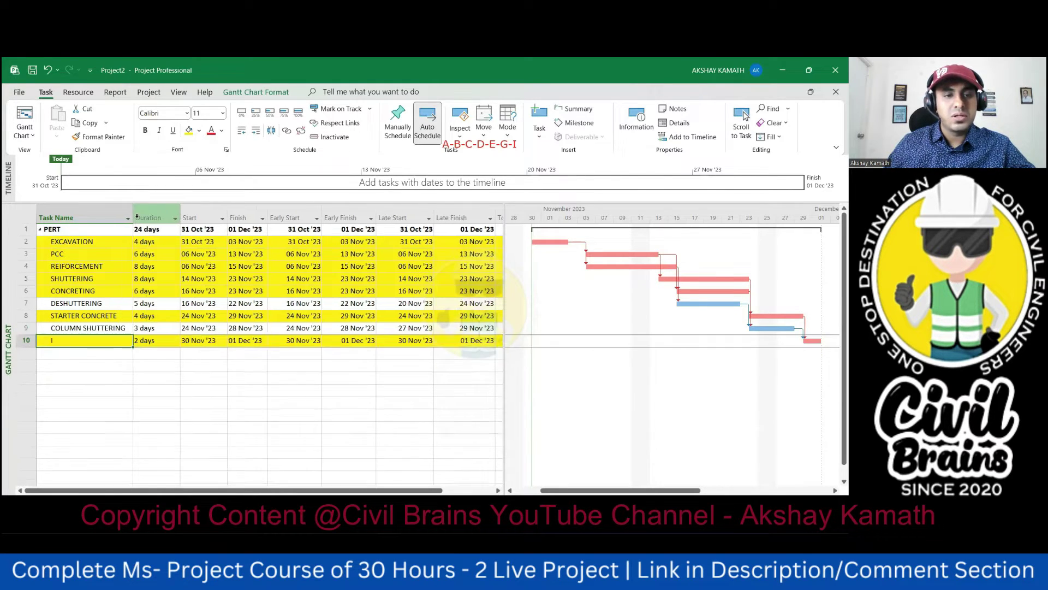
Rename the last task, I, as COLUMN CONCRETING
{"action": "type", "text": "COL"}
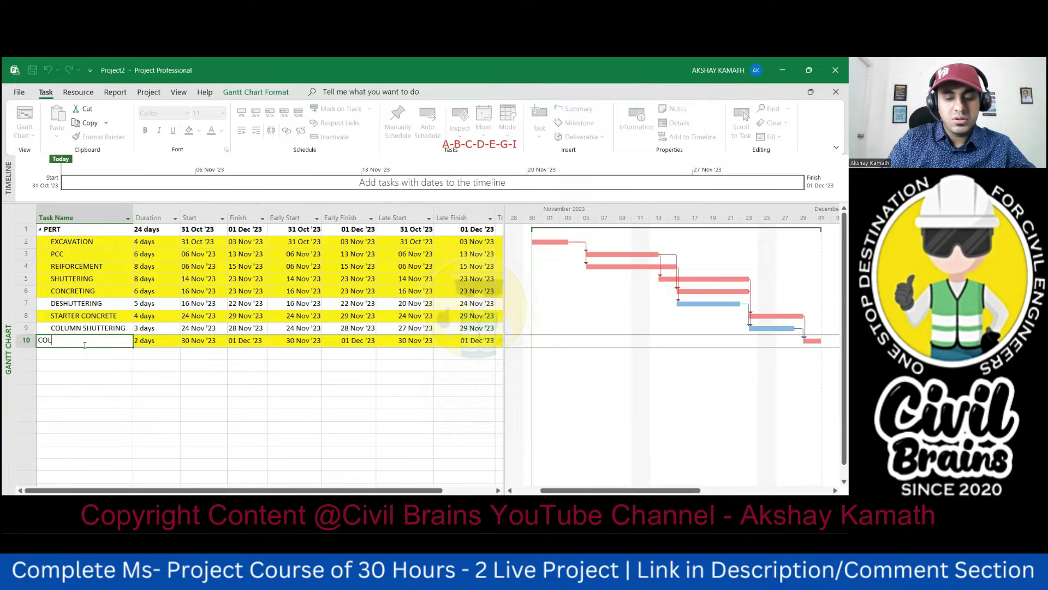
{"action": "type", "text": "UMN CONC"}
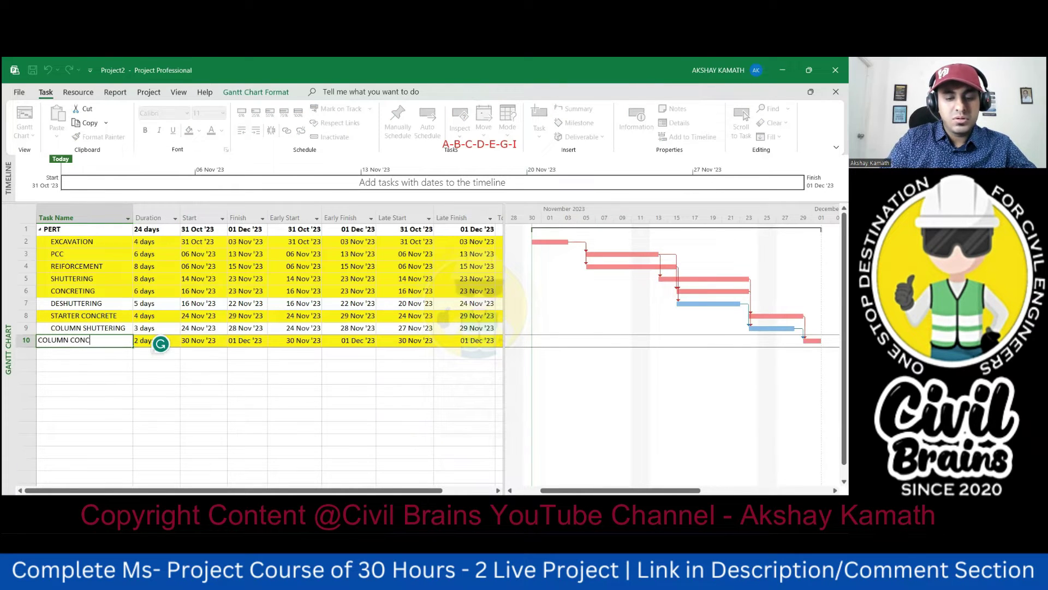
{"action": "type", "text": "RETIGN"}
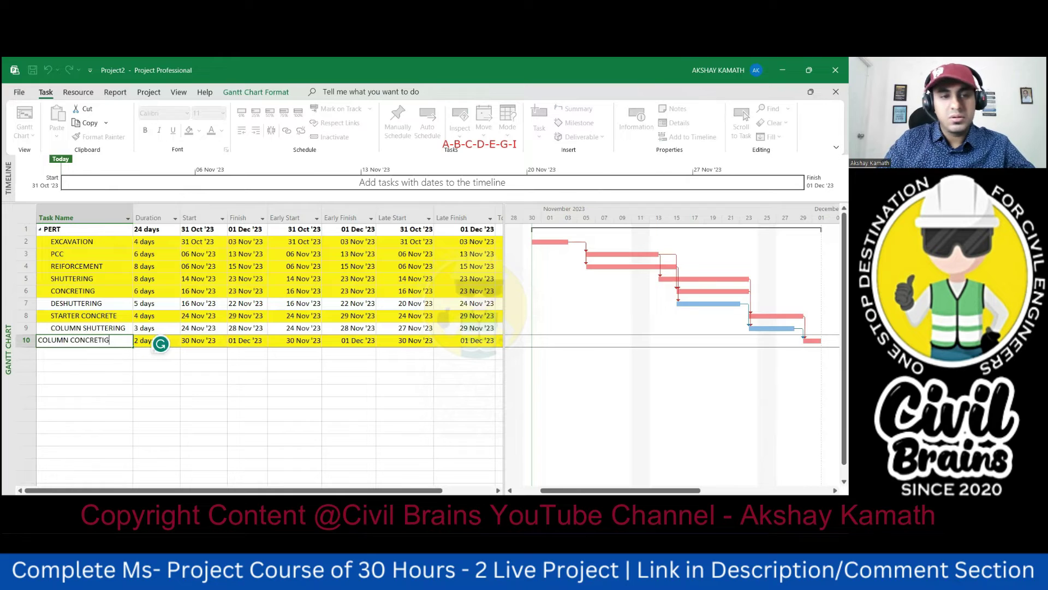
{"action": "key", "text": "BackSpace"}
{"action": "type", "text": "NG"}
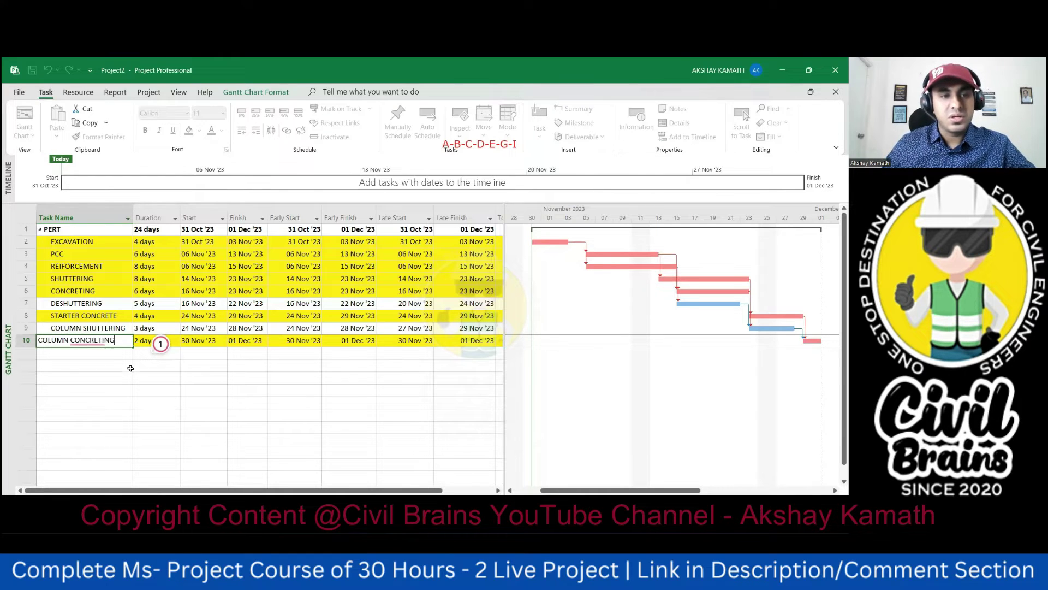
{"action": "left_click", "coordinate": [136, 376]}
Correct task 4's name to FOOTING REINFORCEMENT and widen the Task Name column to fit it
{"action": "left_click", "coordinate": [64, 265]}
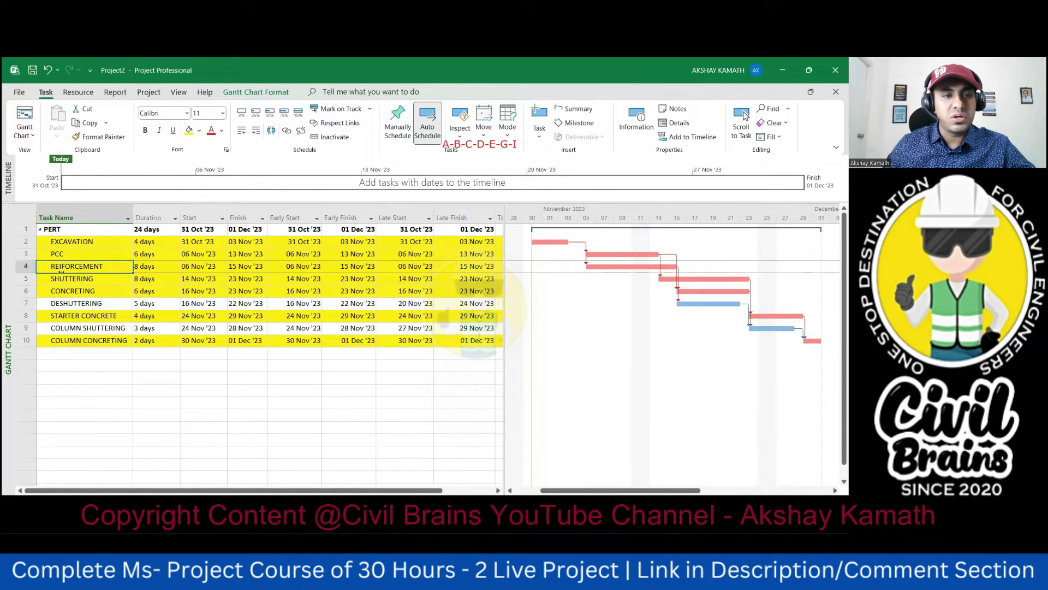
{"action": "left_click", "coordinate": [58, 264]}
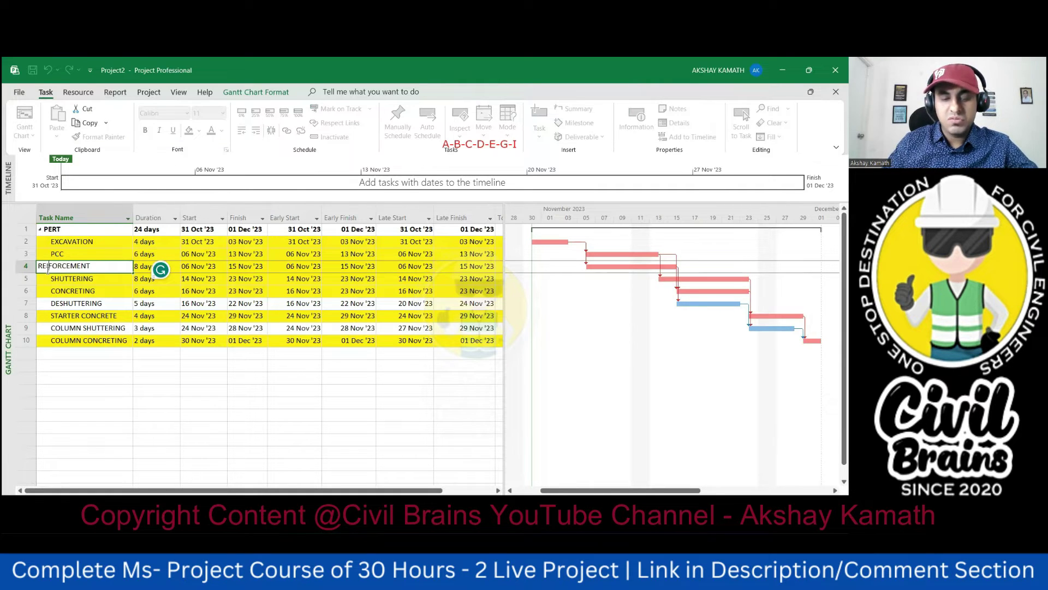
{"action": "type", "text": "N"}
{"action": "key", "text": "Home"}
{"action": "type", "text": "FOOTING"}
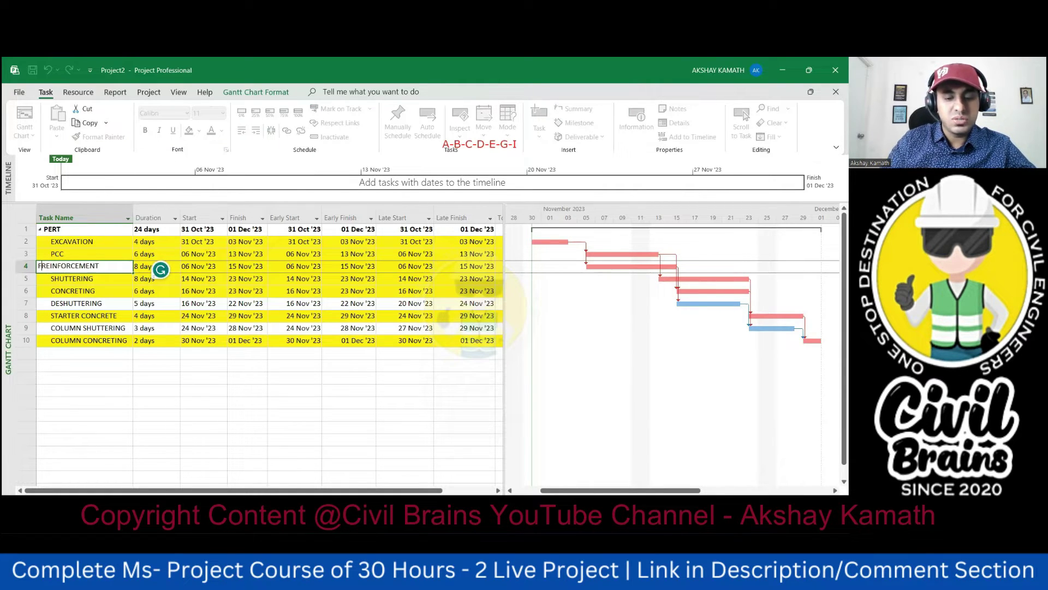
{"action": "left_click", "coordinate": [122, 419]}
{"action": "left_click_drag", "start_coordinate": [133, 208], "coordinate": [155, 213]}
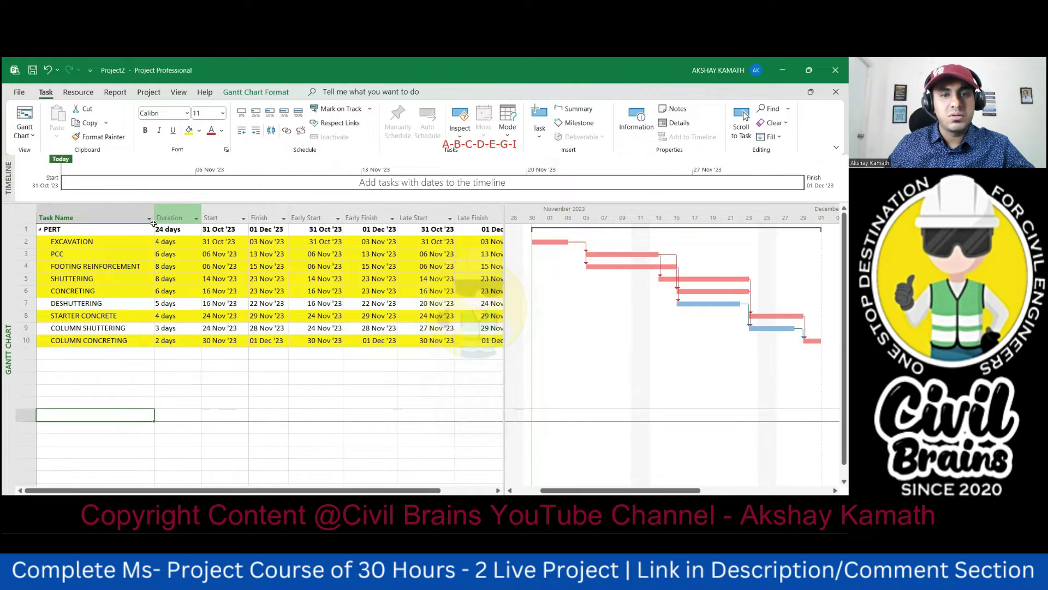
Add FOOTING before the name of task 5 so it reads FOOTING SHUTTERING
{"action": "left_click", "coordinate": [83, 279]}
{"action": "left_click", "coordinate": [50, 279]}
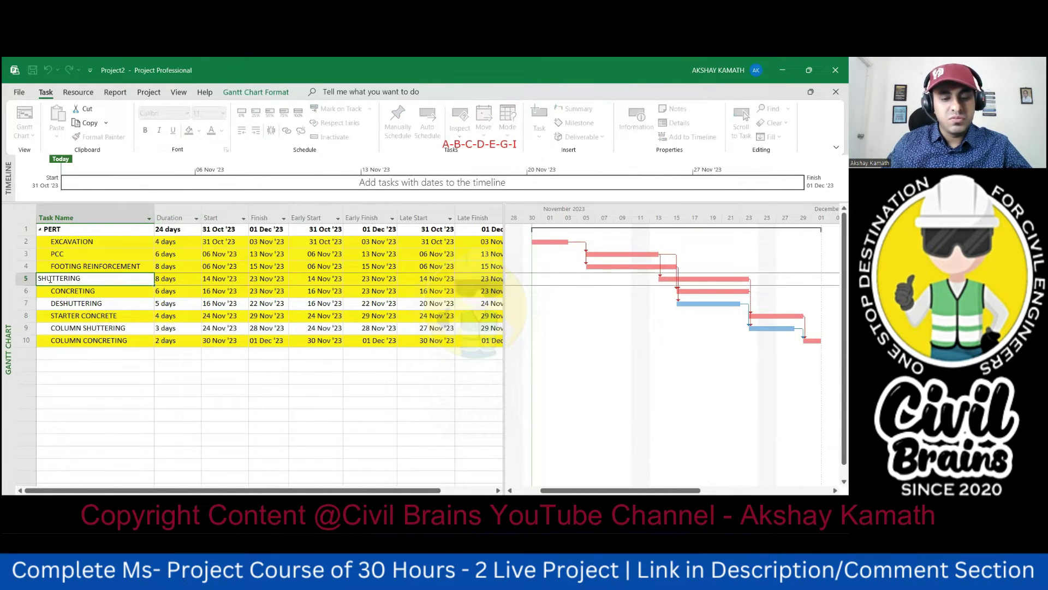
{"action": "type", "text": "FOOTING"}
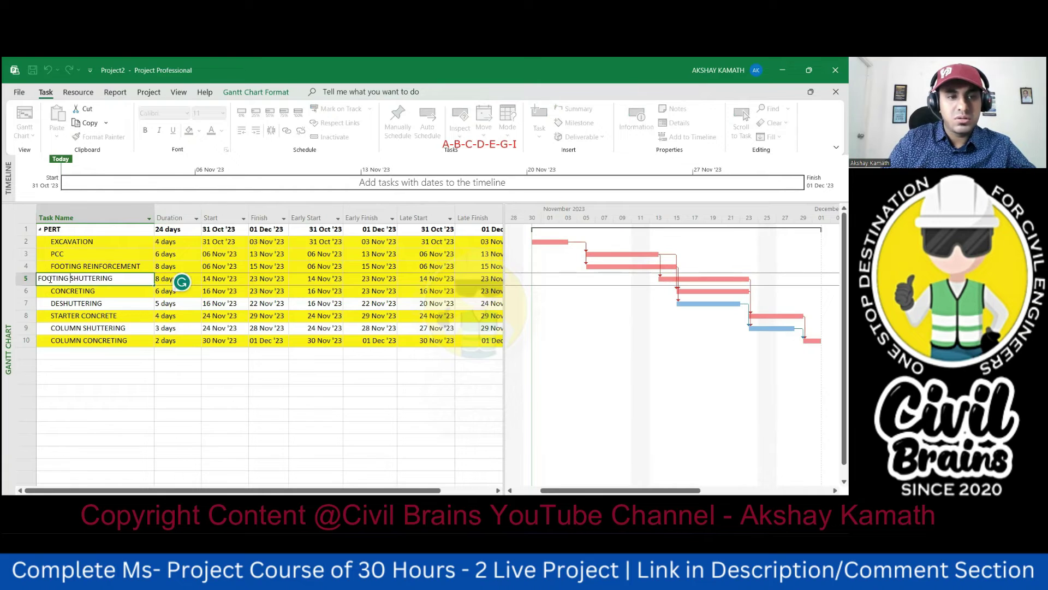
{"action": "left_click", "coordinate": [79, 352]}
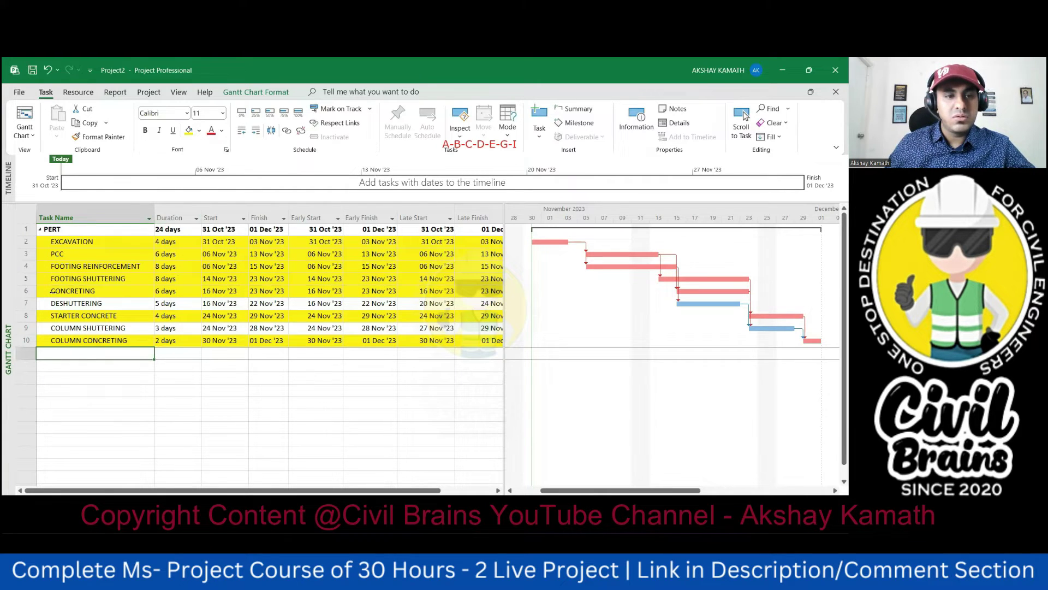
Add FOOTING before the name of task 6 so it reads FOOTING CONCRETING
{"action": "left_click", "coordinate": [52, 291]}
{"action": "left_click", "coordinate": [52, 291]}
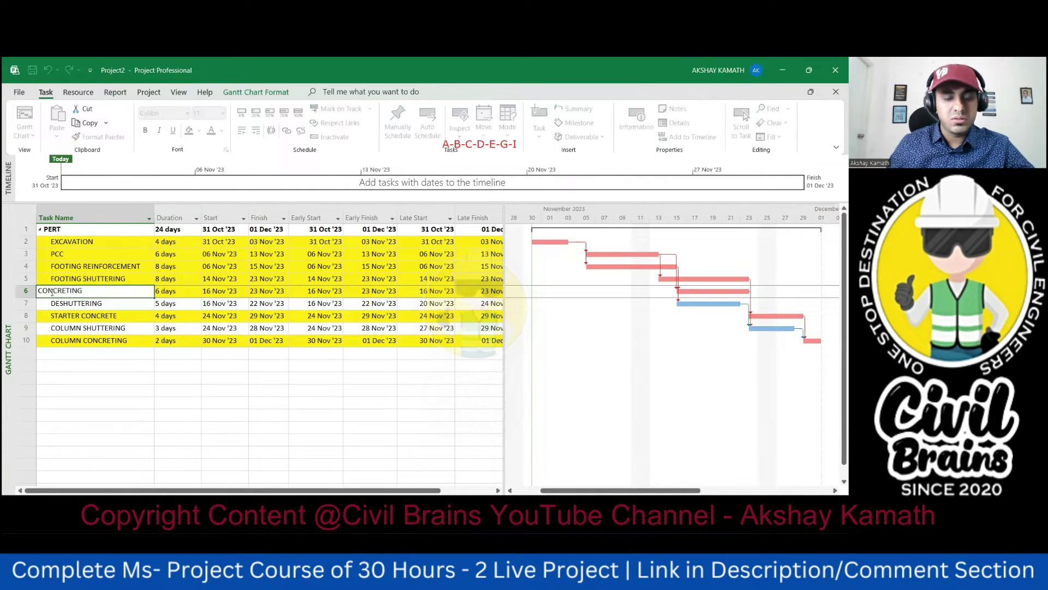
{"action": "type", "text": "FOOTING"}
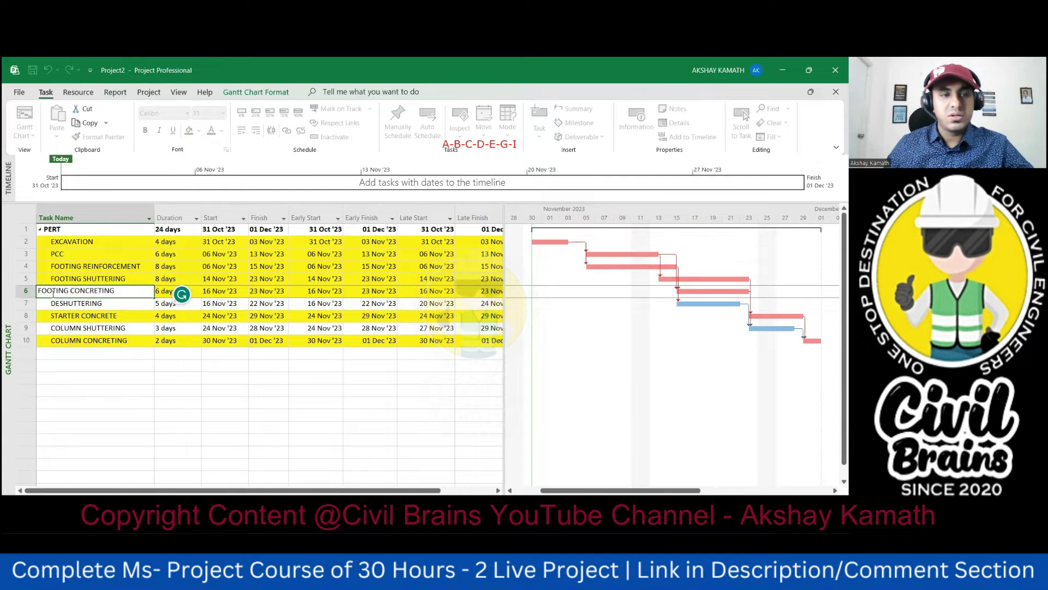
{"action": "left_click", "coordinate": [107, 377]}
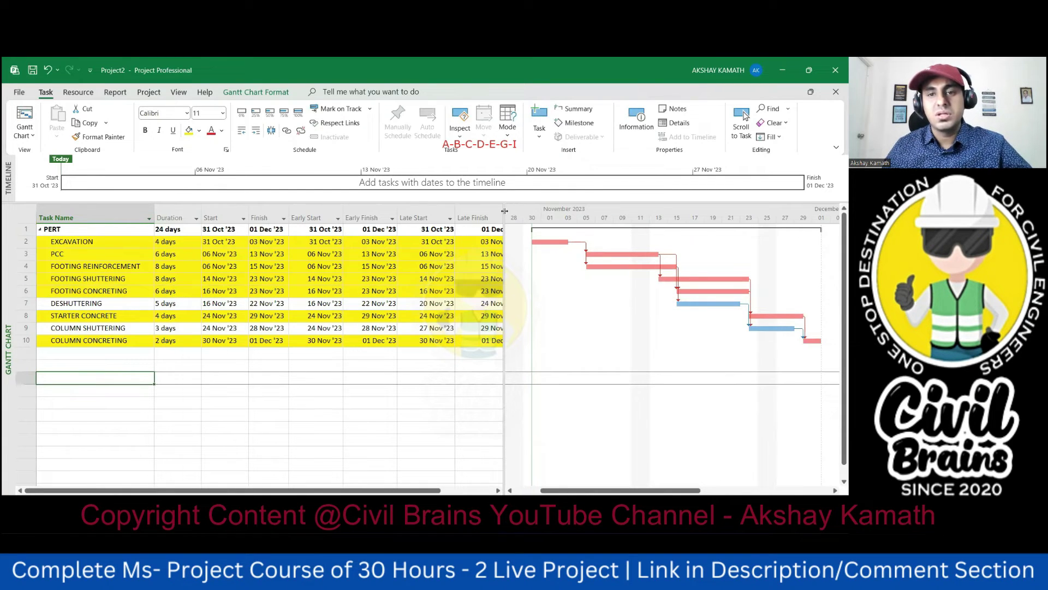
Widen the table area to show the Total Slack column and narrow the columns from Start through Late Finish to fit their dates
{"action": "left_click_drag", "start_coordinate": [513, 211], "coordinate": [572, 214]}
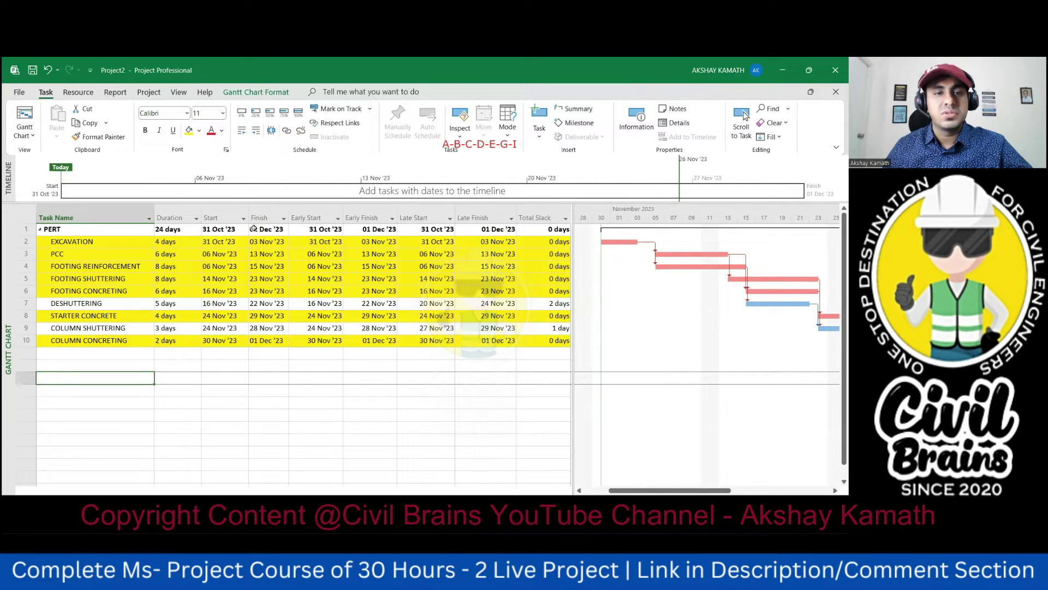
{"action": "left_click_drag", "start_coordinate": [202, 213], "coordinate": [234, 215]}
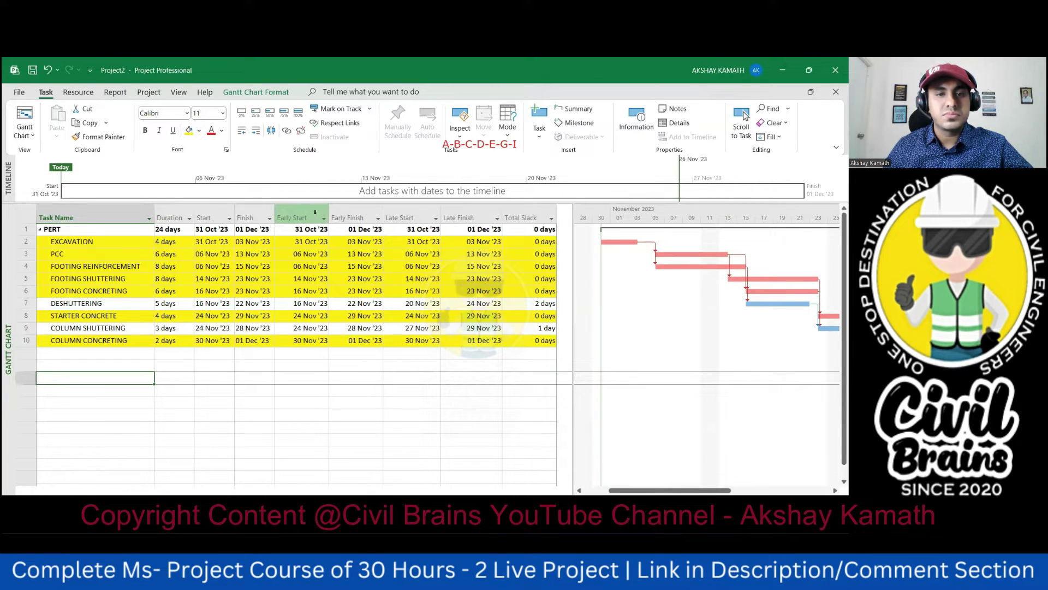
{"action": "left_click_drag", "start_coordinate": [329, 214], "coordinate": [461, 214]}
{"action": "left_click", "coordinate": [466, 217]}
{"action": "left_click", "coordinate": [471, 213]}
{"action": "left_click", "coordinate": [423, 364]}
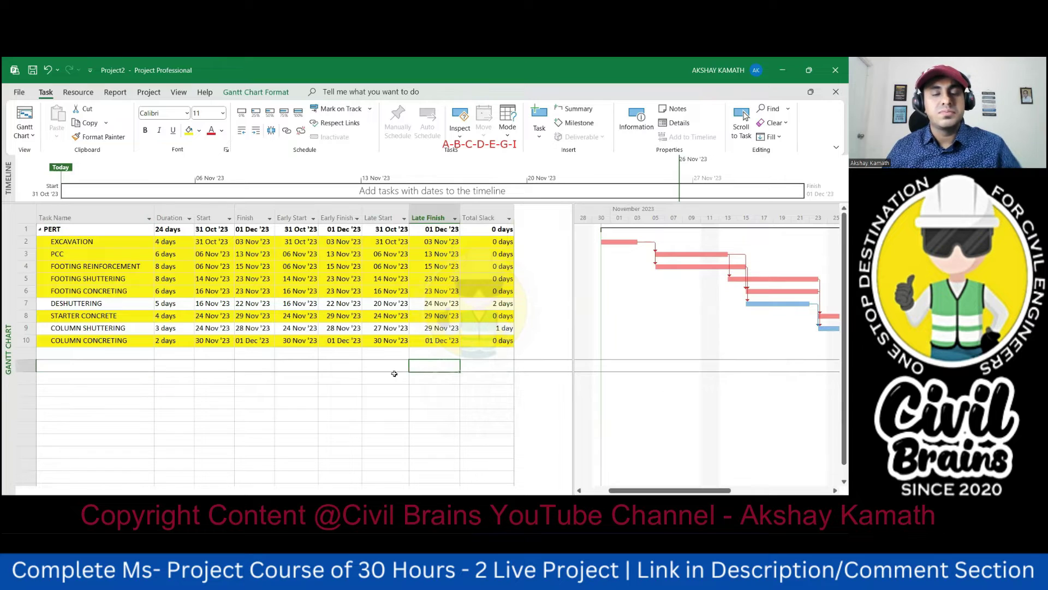
{"action": "left_click", "coordinate": [265, 402]}
{"action": "left_click", "coordinate": [328, 403]}
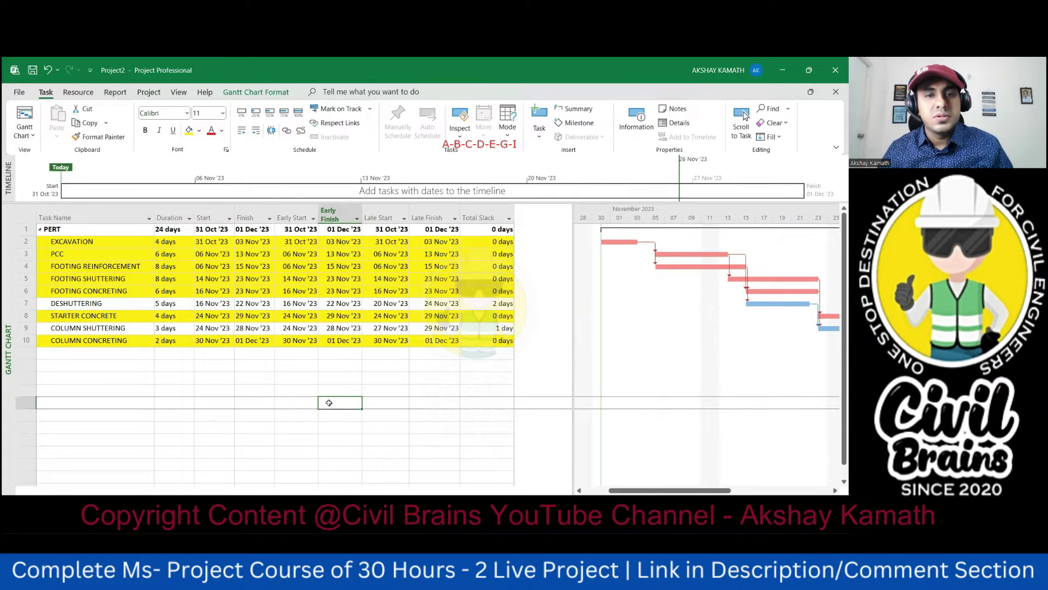
{"action": "left_click", "coordinate": [293, 393]}
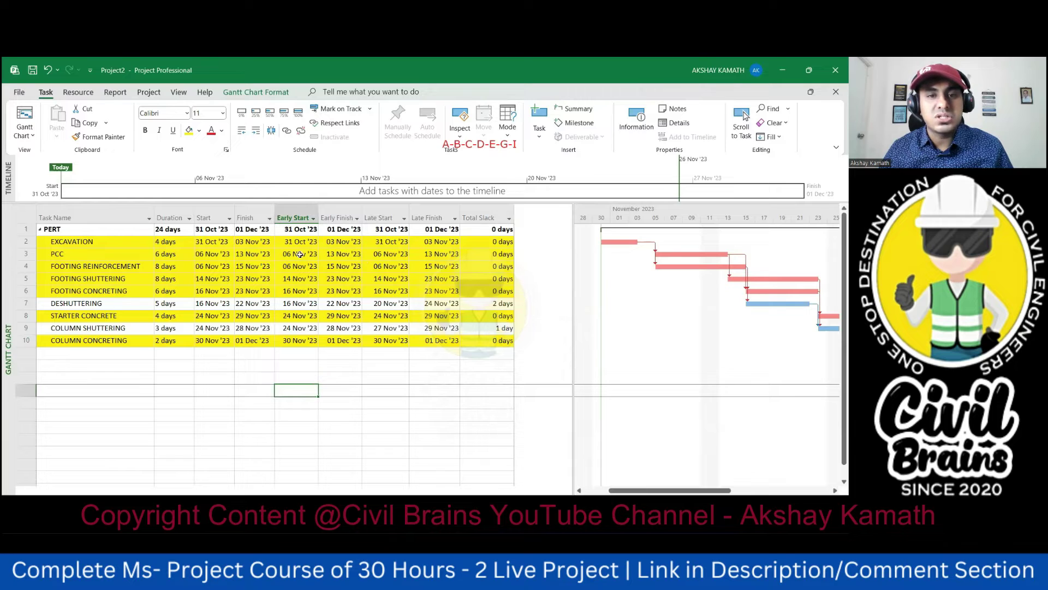
Fill the Early Start and Early Finish cells of critical tasks 2 to 6, 8 and 10 with light orange
{"action": "left_click_drag", "start_coordinate": [292, 241], "coordinate": [347, 291]}
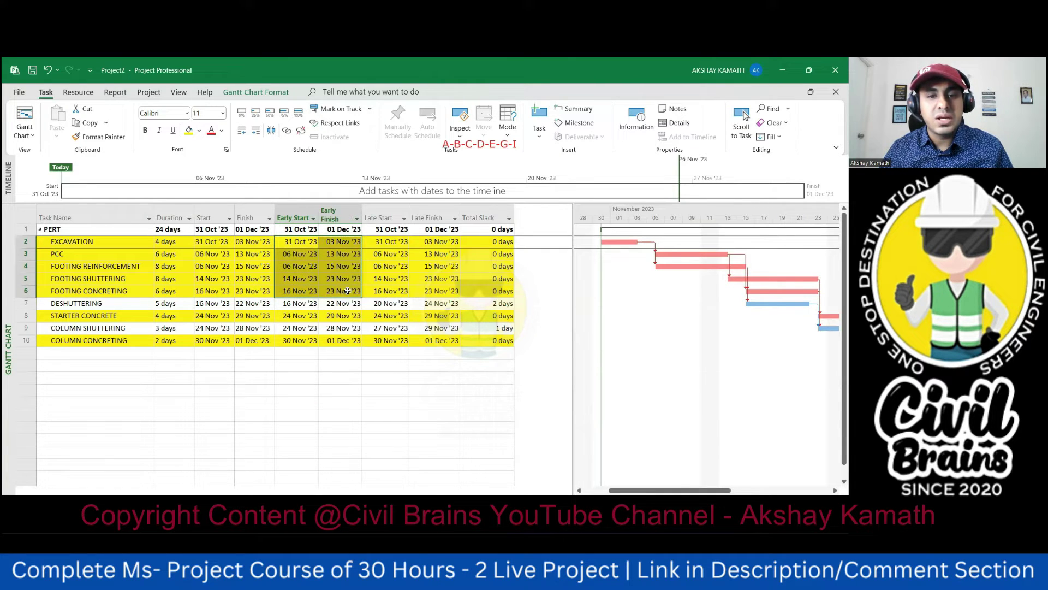
{"action": "left_click", "coordinate": [200, 130]}
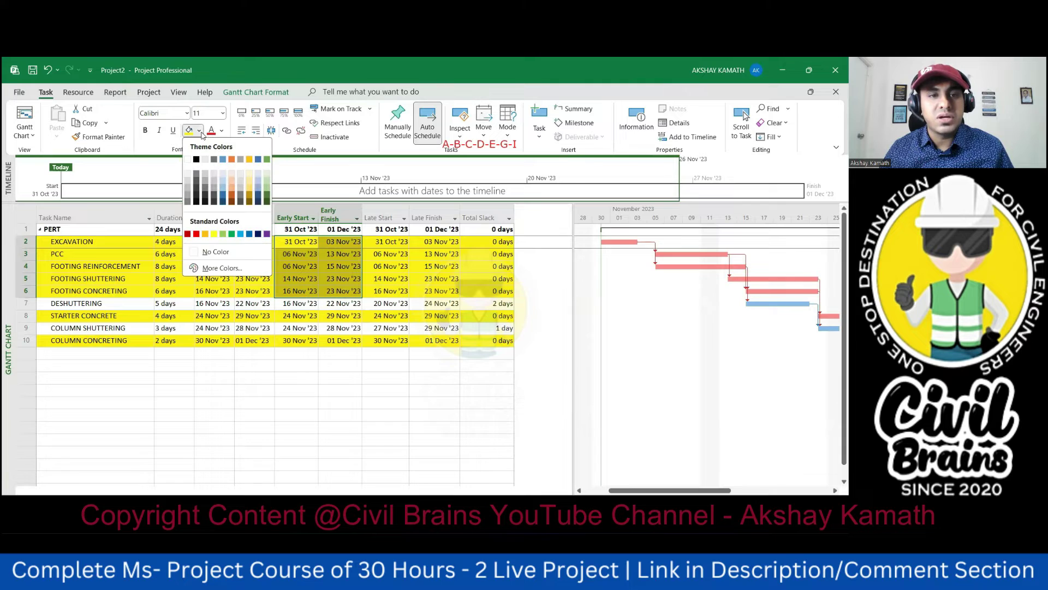
{"action": "left_click", "coordinate": [231, 187]}
{"action": "left_click", "coordinate": [368, 386]}
{"action": "left_click_drag", "start_coordinate": [292, 316], "coordinate": [330, 340]}
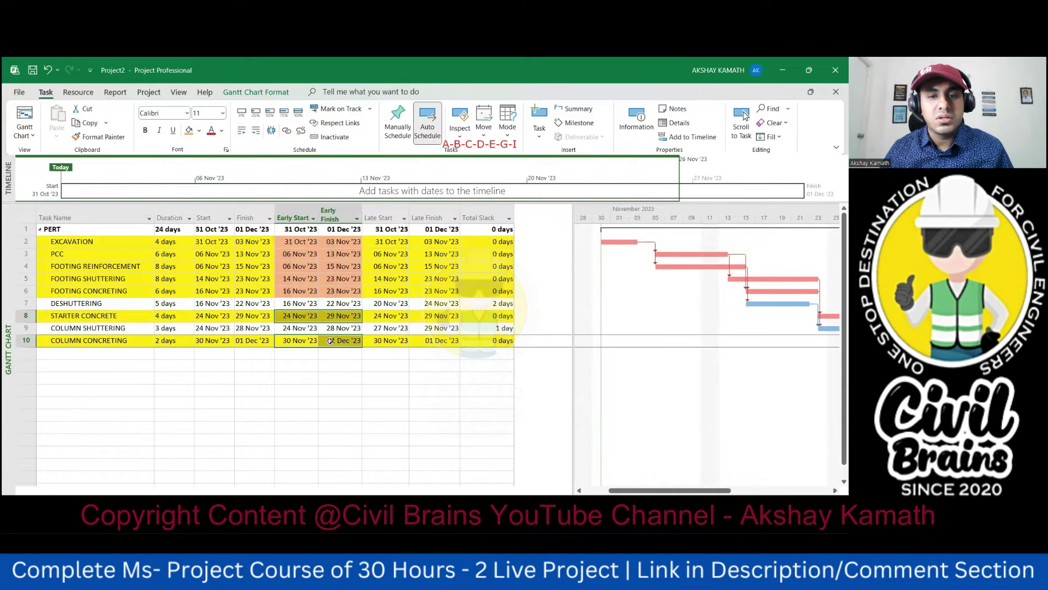
{"action": "left_click", "coordinate": [189, 130]}
{"action": "left_click", "coordinate": [379, 365]}
Fill the Late Start and Late Finish cells of critical tasks 2 to 6, 8 and 10 with a blue shade
{"action": "left_click", "coordinate": [381, 241]}
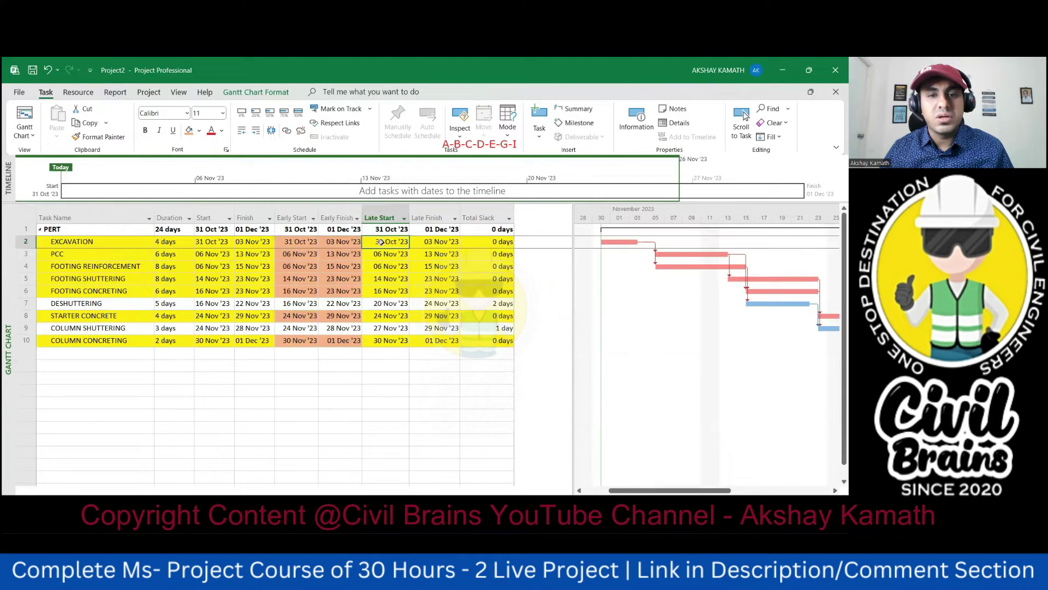
{"action": "left_click_drag", "start_coordinate": [415, 248], "coordinate": [431, 316]}
{"action": "left_click", "coordinate": [416, 316], "text": "ctrl"}
{"action": "left_click_drag", "start_coordinate": [383, 341], "coordinate": [432, 342]}
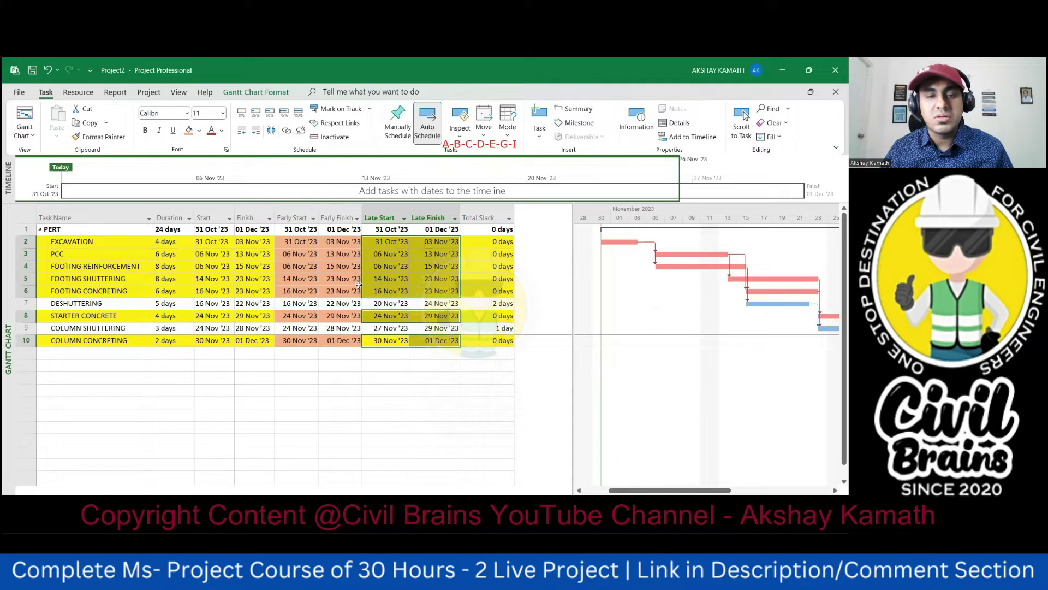
{"action": "left_click", "coordinate": [199, 131]}
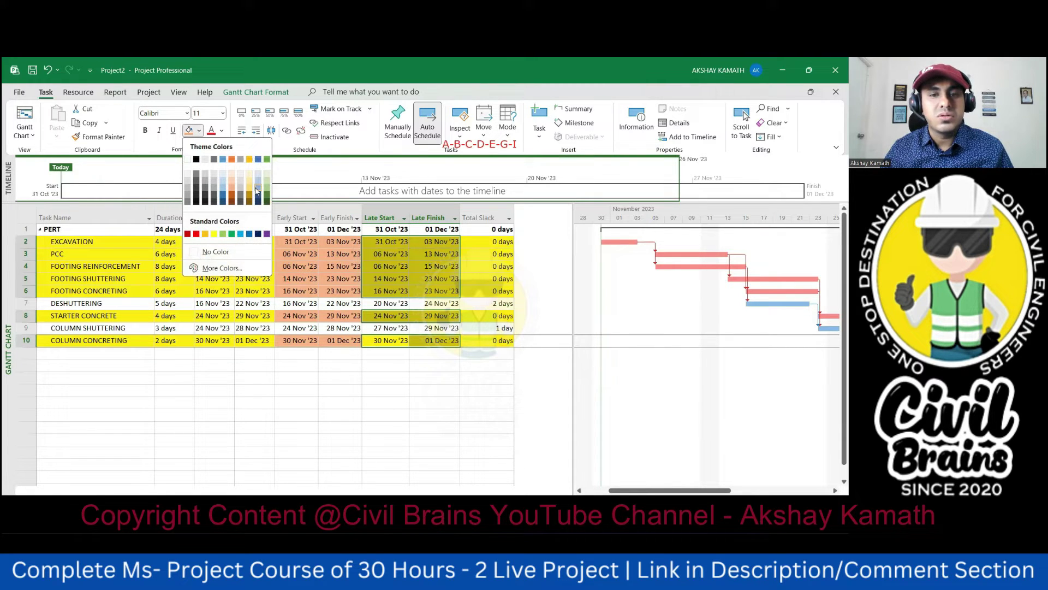
{"action": "left_click", "coordinate": [256, 190]}
{"action": "left_click", "coordinate": [418, 387]}
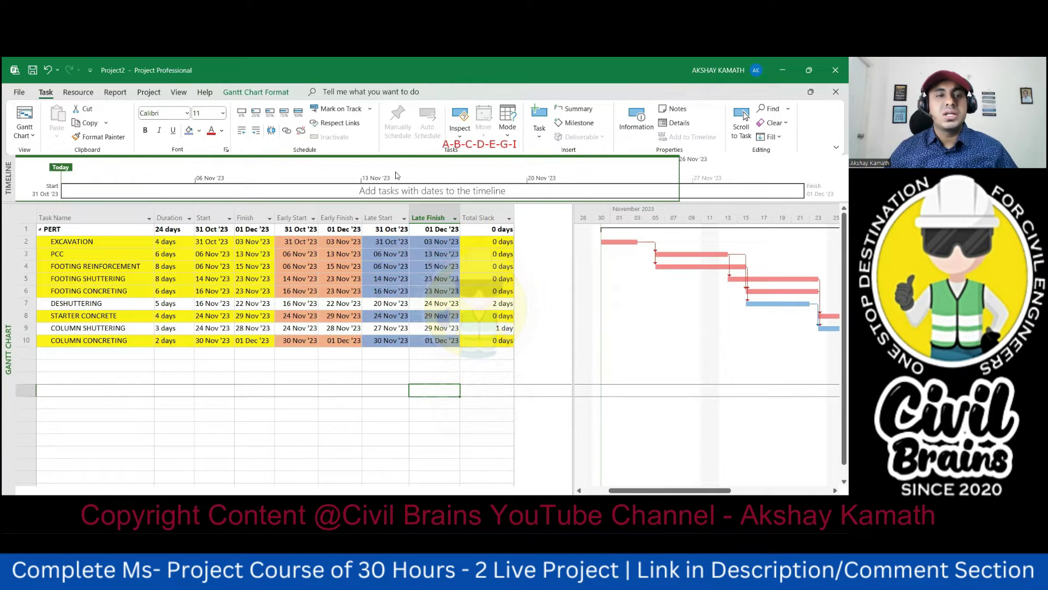
{"action": "left_click", "coordinate": [98, 242]}
{"action": "left_click", "coordinate": [162, 390]}
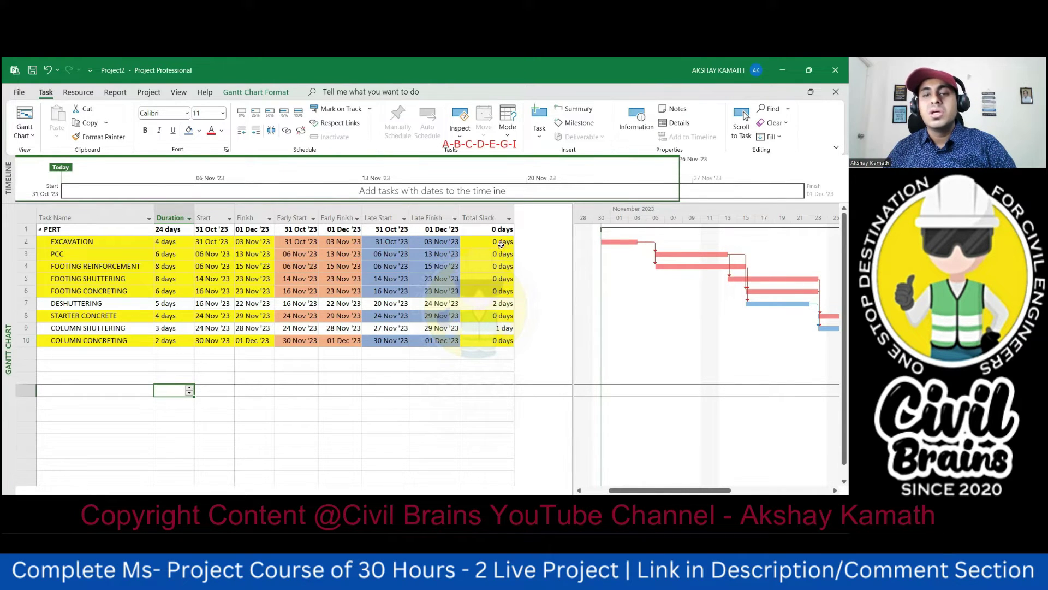
{"action": "left_click", "coordinate": [474, 369]}
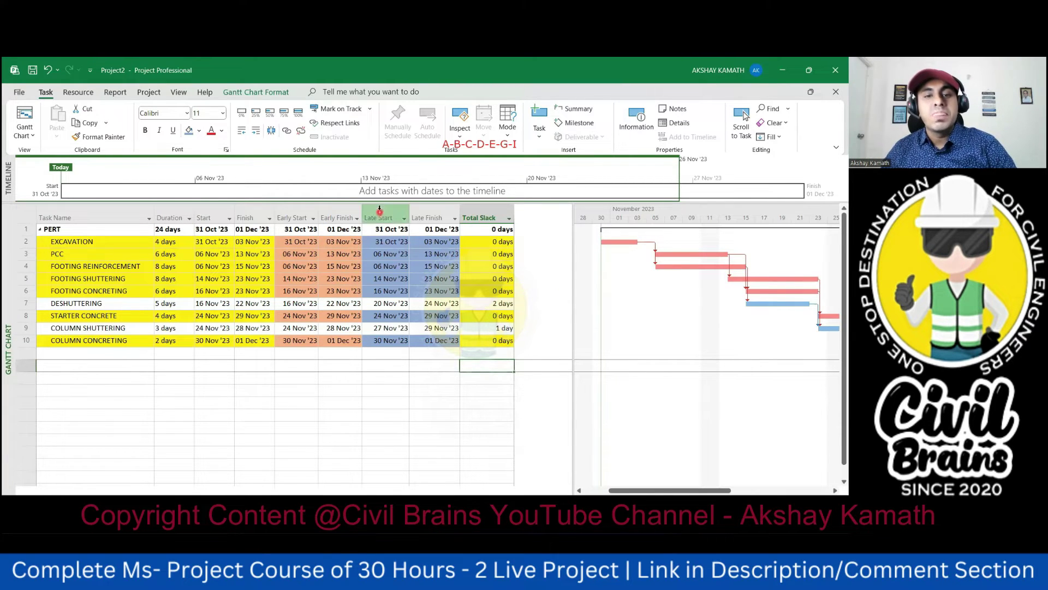
{"action": "left_click", "coordinate": [387, 242]}
{"action": "left_click", "coordinate": [372, 390]}
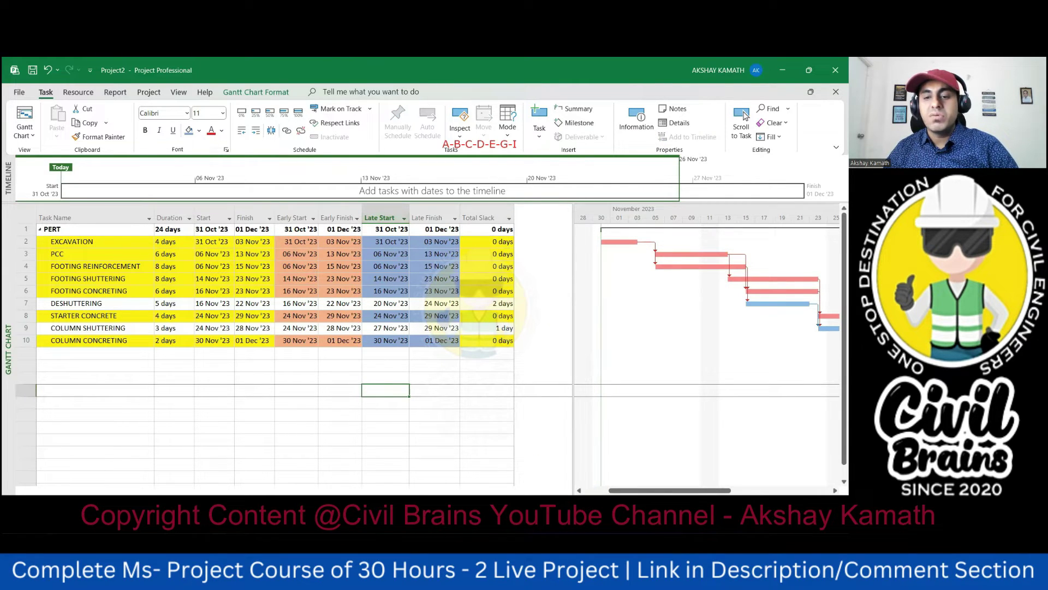
Switch to the CPM & Pert workbook in Excel, copy the activity box legend in B3:D5, and return to Microsoft Project
{"action": "mouse_move", "coordinate": [545, 500]}
{"action": "left_click", "coordinate": [543, 447]}
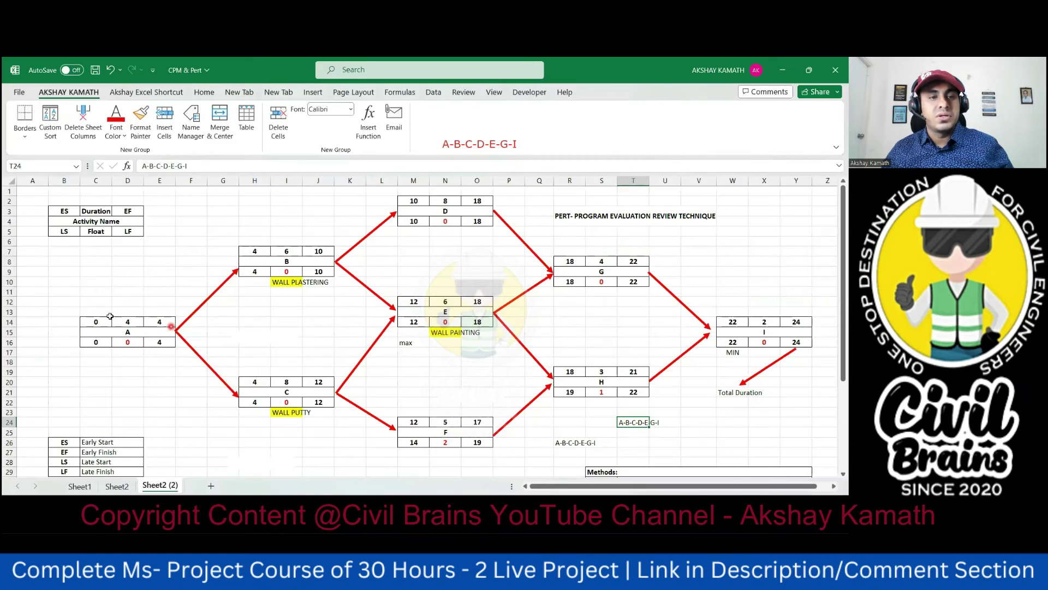
{"action": "left_click", "coordinate": [96, 291]}
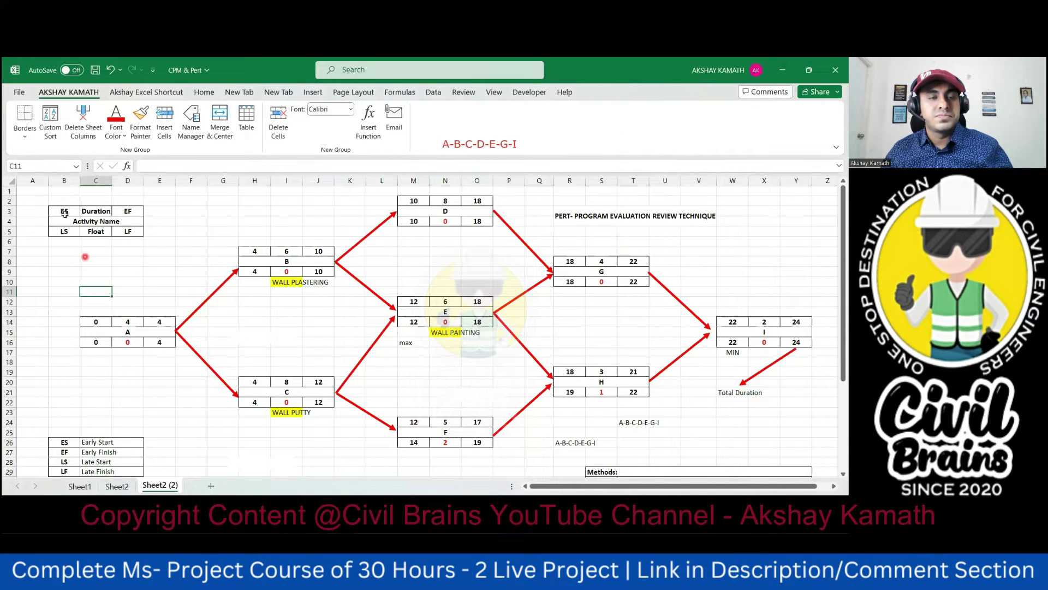
{"action": "left_click_drag", "start_coordinate": [64, 213], "coordinate": [124, 231]}
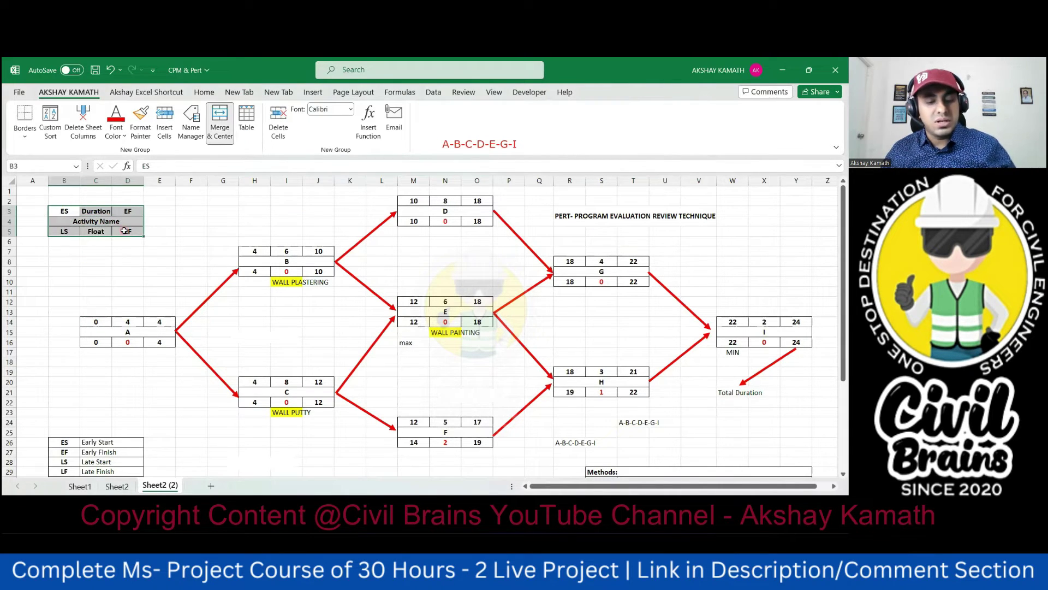
{"action": "key", "text": "ctrl+c"}
{"action": "mouse_move", "coordinate": [547, 500]}
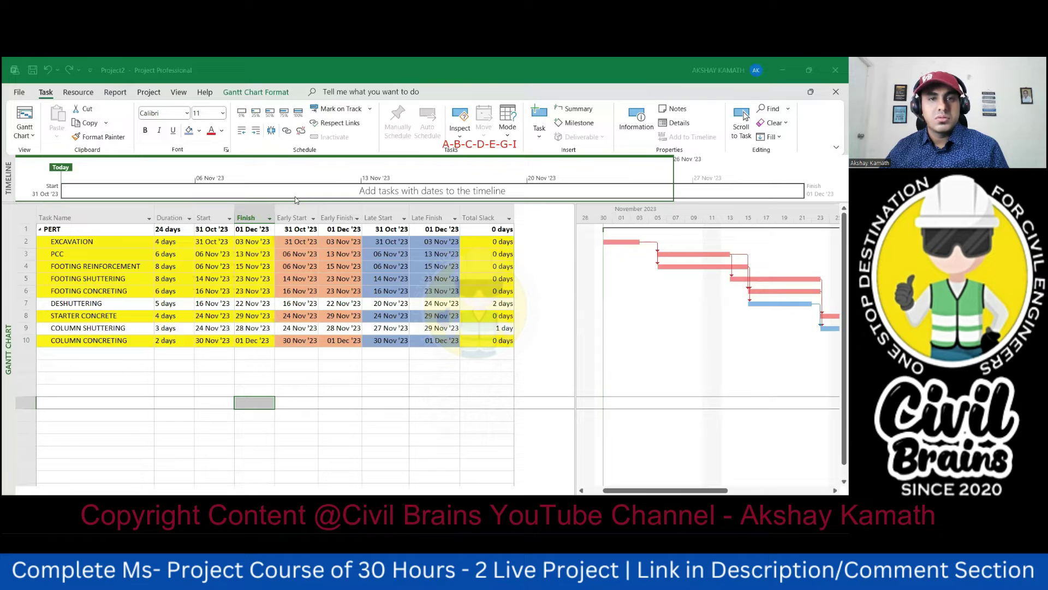
{"action": "left_click", "coordinate": [289, 376]}
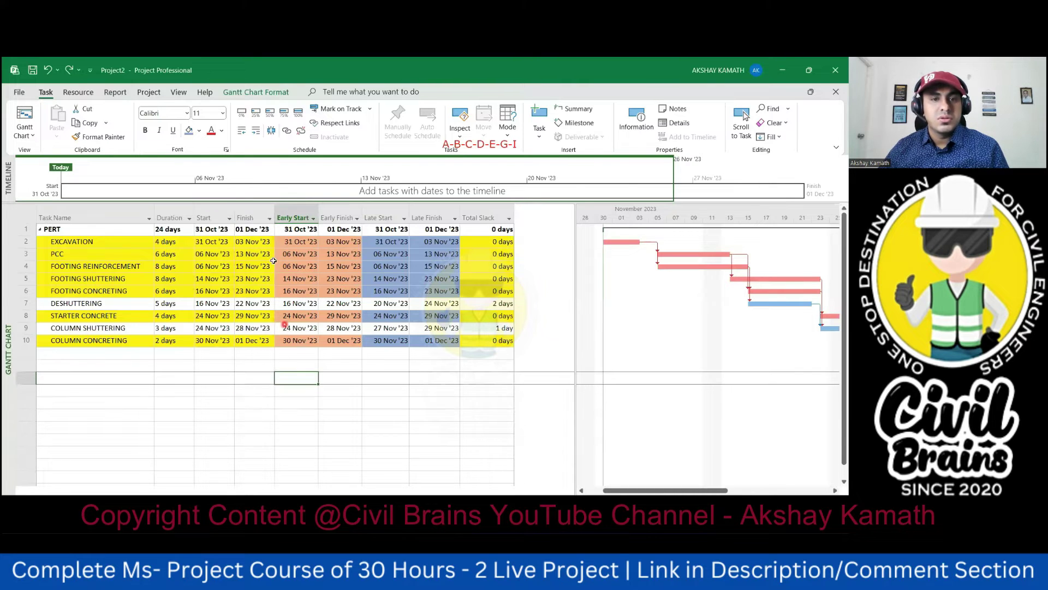